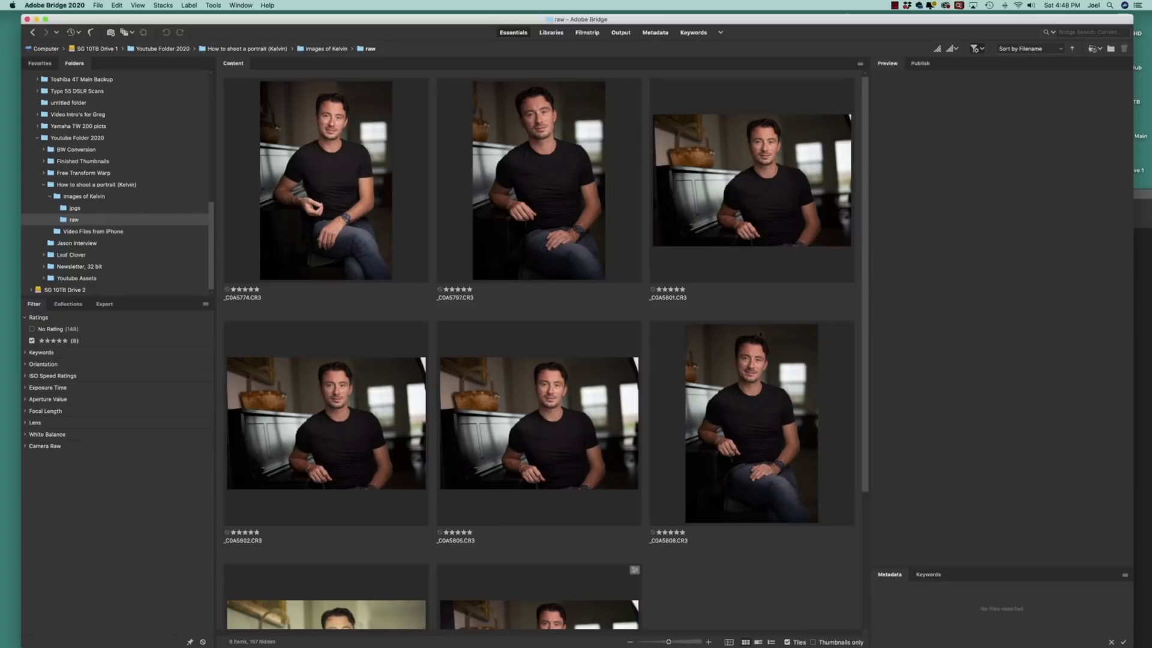
Step: Preview _C0A5810.CR3 in an enlarged preview pane, and open _C0A5823.CR3 in Camera Raw
scroll(744, 392, "down", 5)
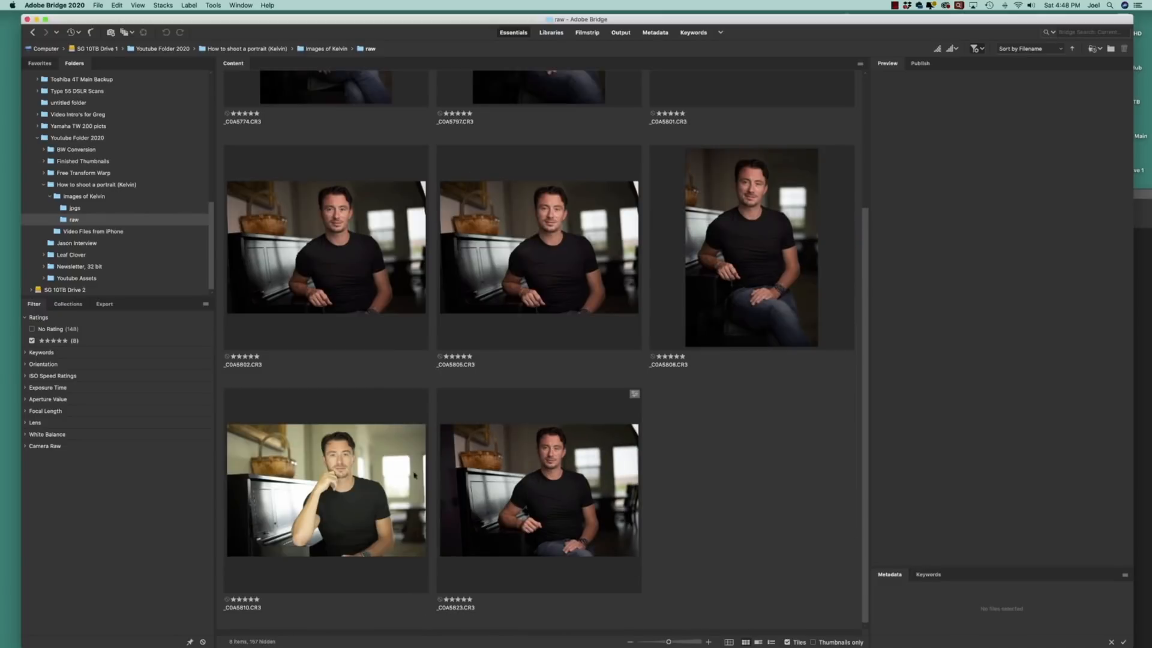
left_click(364, 476)
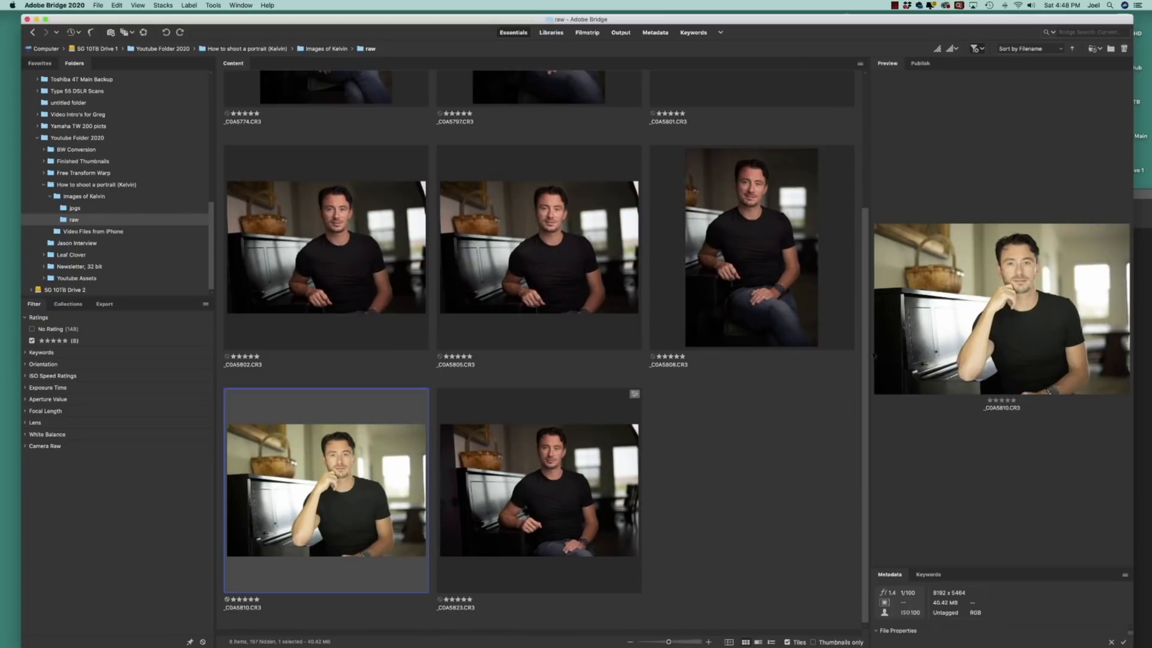
left_click_drag(867, 353, 738, 352)
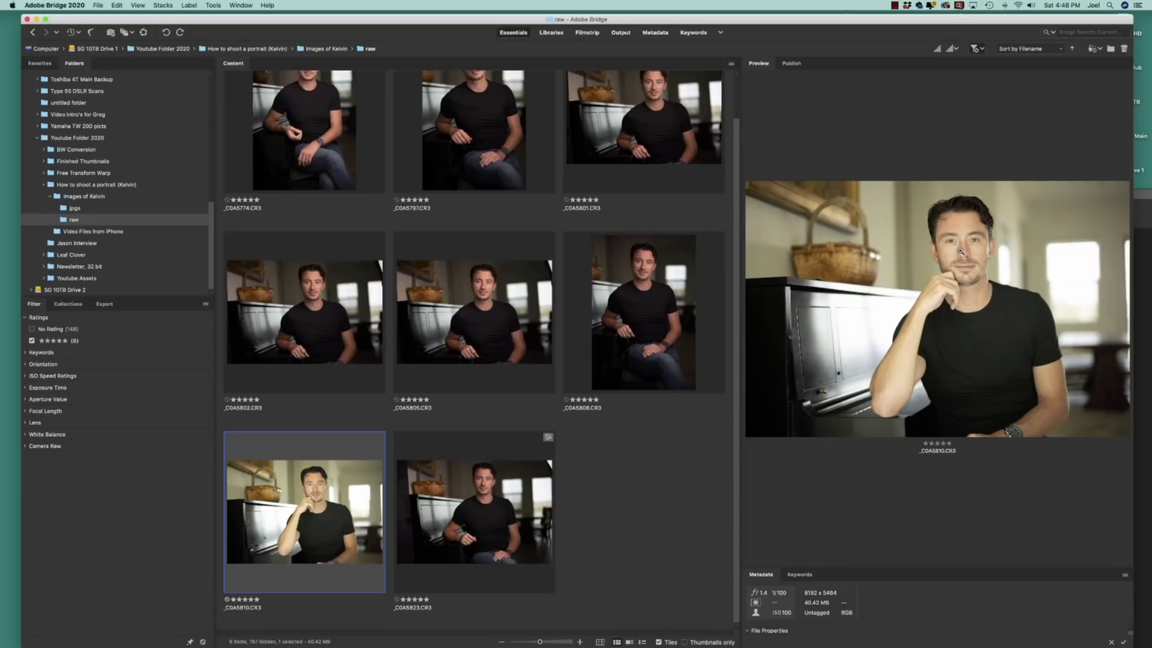
left_click(552, 462)
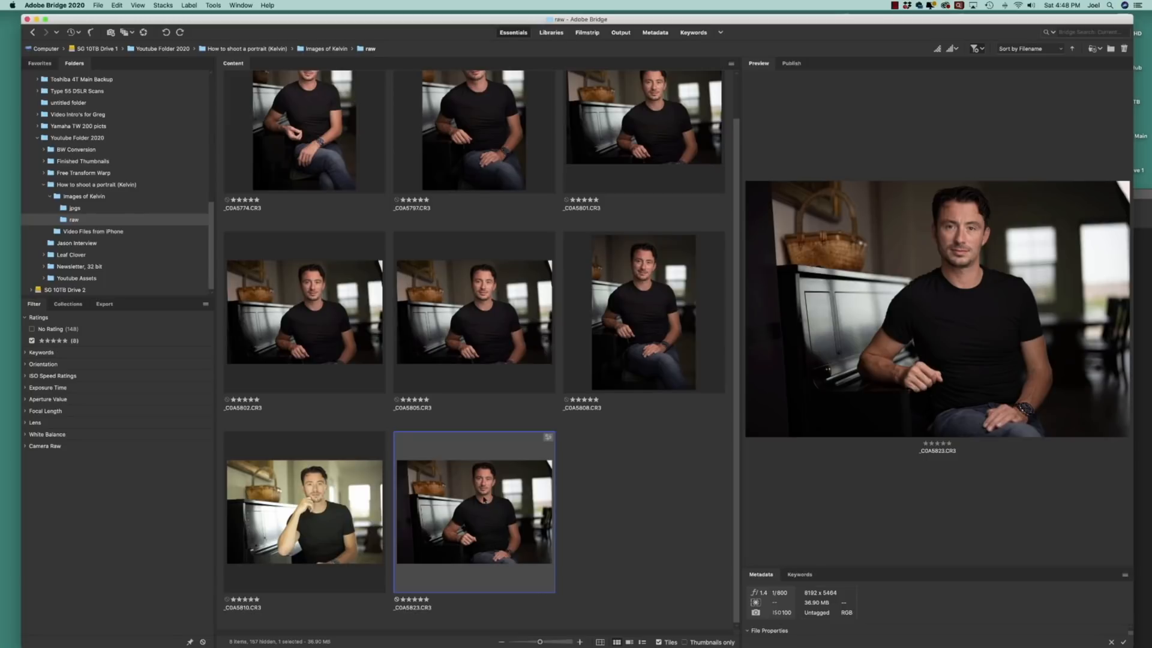
key("super+r")
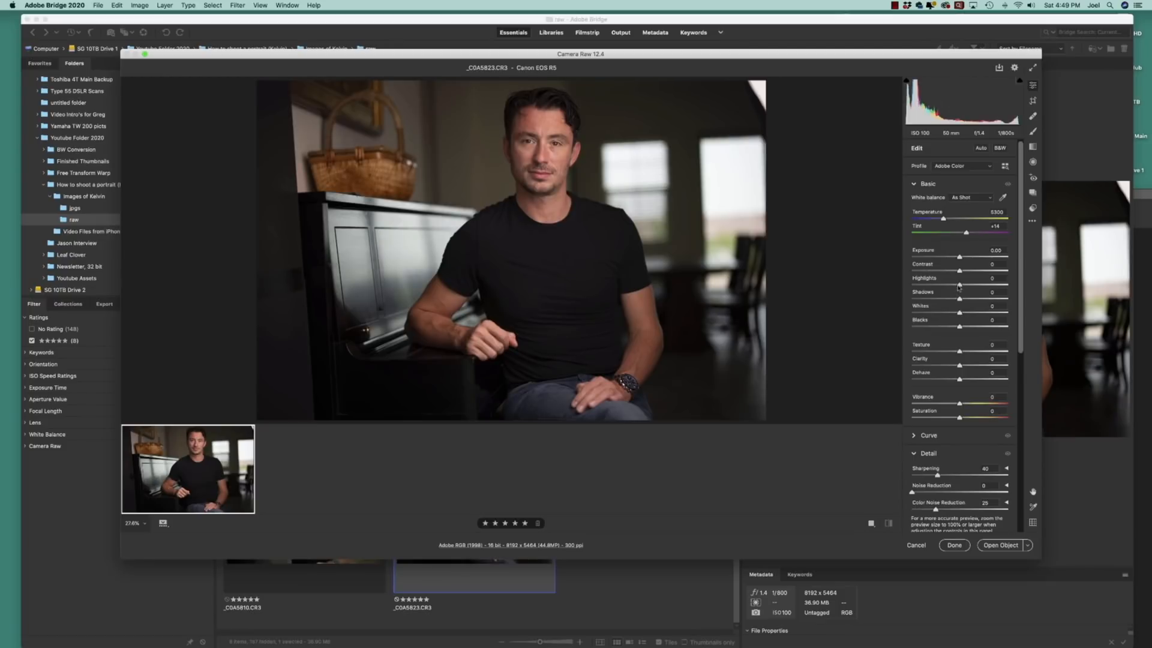
Step: In the Basic adjustments, set Highlights to -69, Shadows to +27, Whites to +37, Blacks to -6 and Texture to +19, and raise Dehaze slightly
left_click_drag(959, 285, 939, 286)
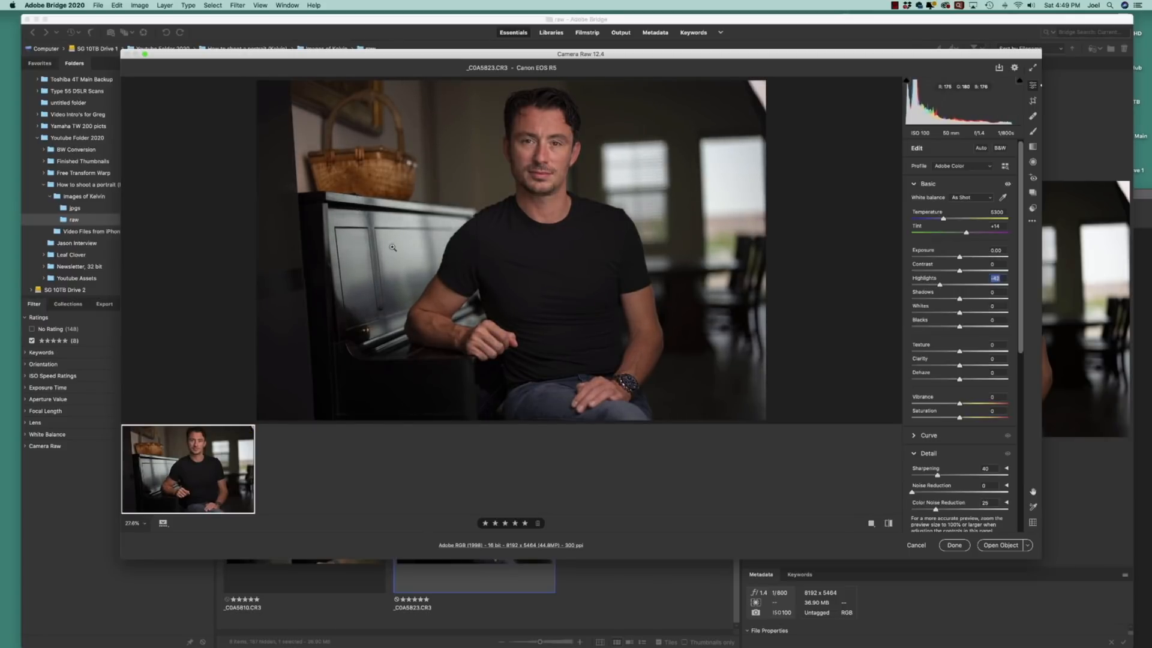
left_click_drag(939, 286, 927, 286)
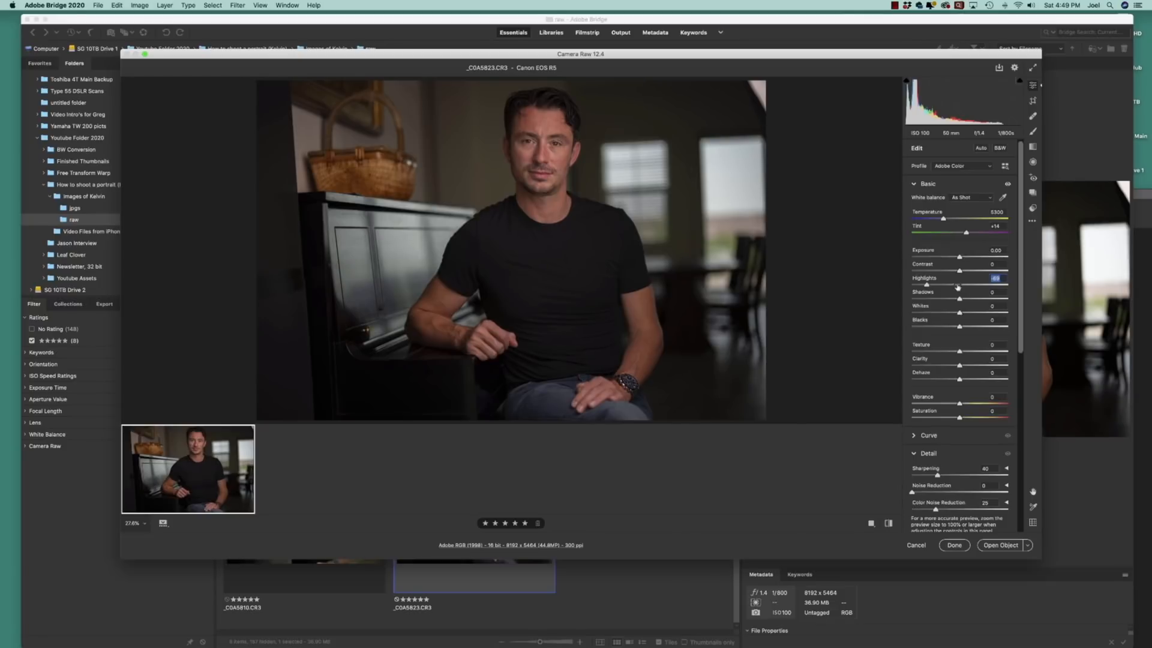
left_click_drag(960, 298, 973, 298)
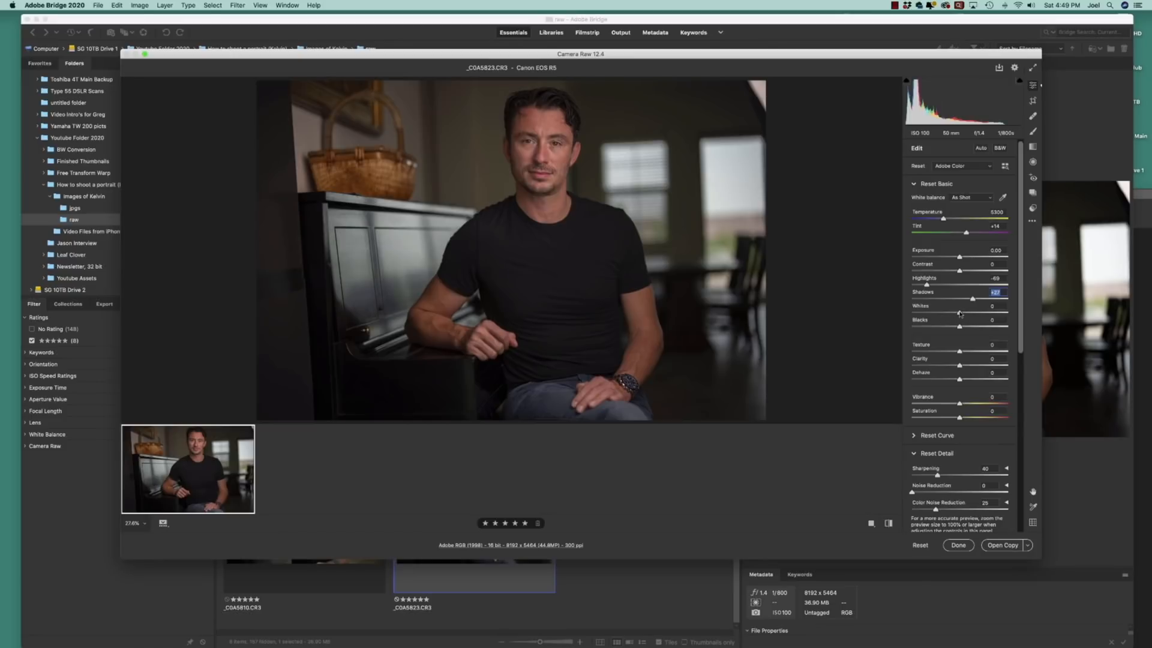
left_click(959, 312, "alt")
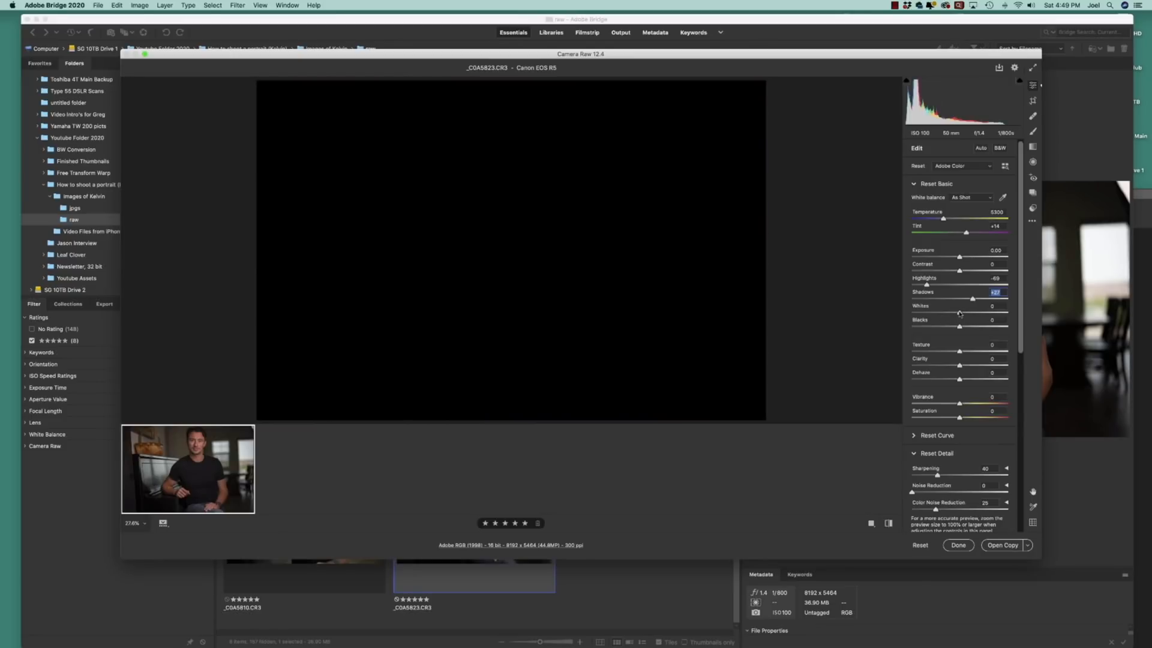
mouse_move(959, 312)
left_mouse_down()
mouse_move(992, 310)
mouse_move(957, 329)
left_mouse_up()
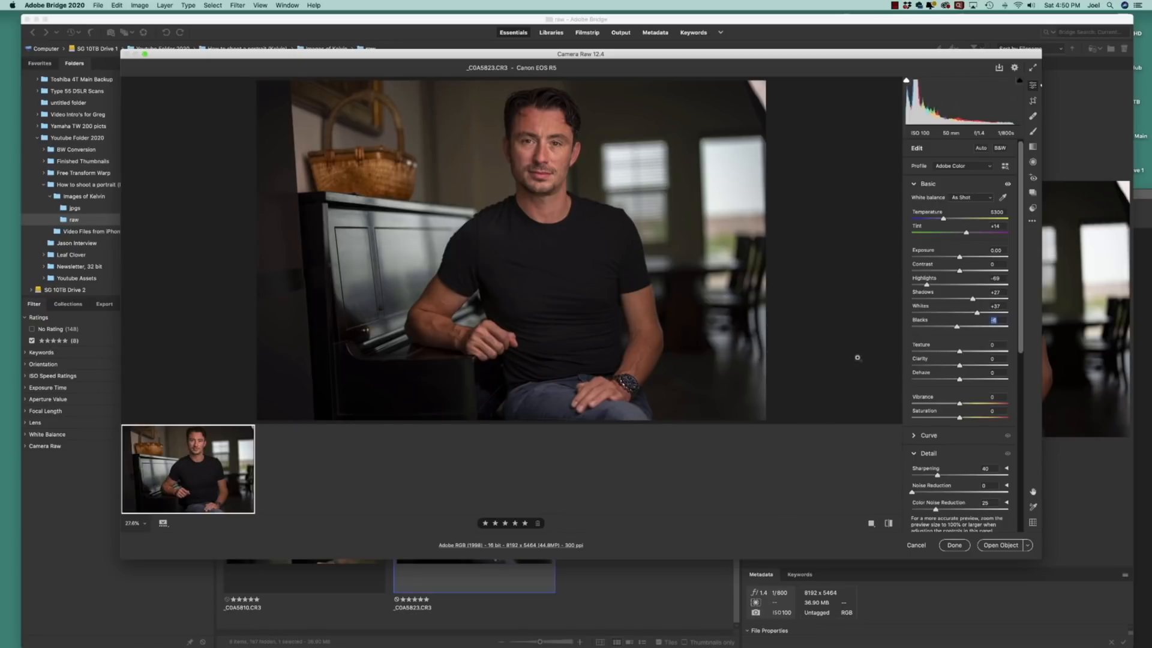
left_click_drag(960, 350, 965, 380)
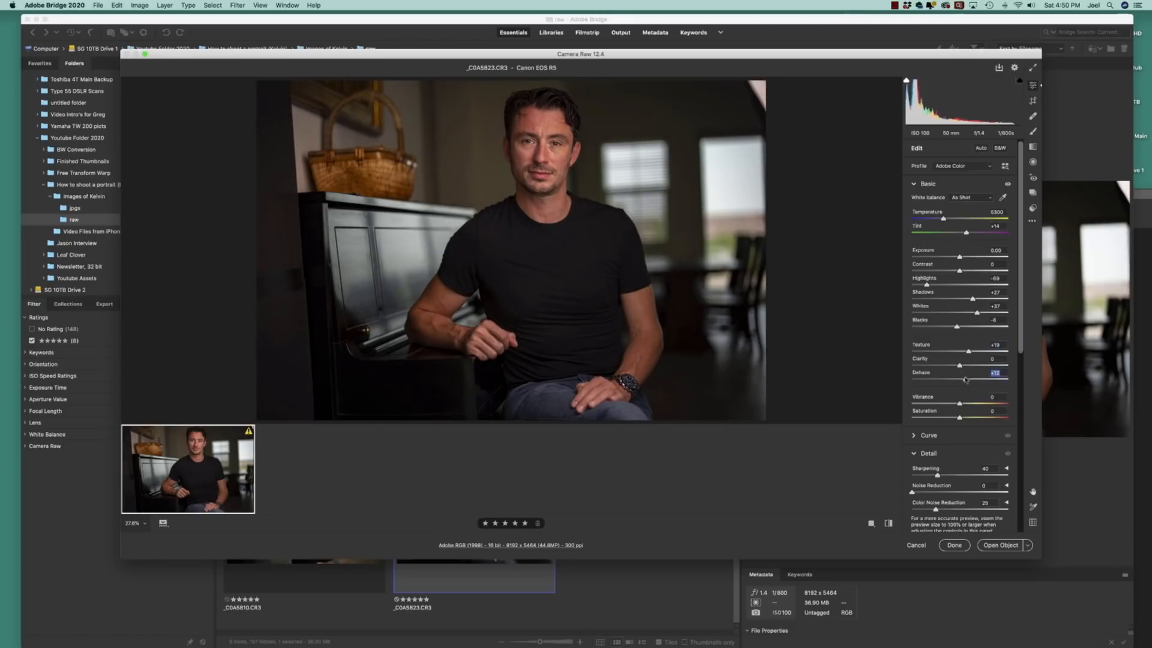
Step: Set the Oranges hue to -12, shift the Reds hue slightly negative, and open the photo as a smart object in a maximized Photoshop window
scroll(971, 370, "down", 10)
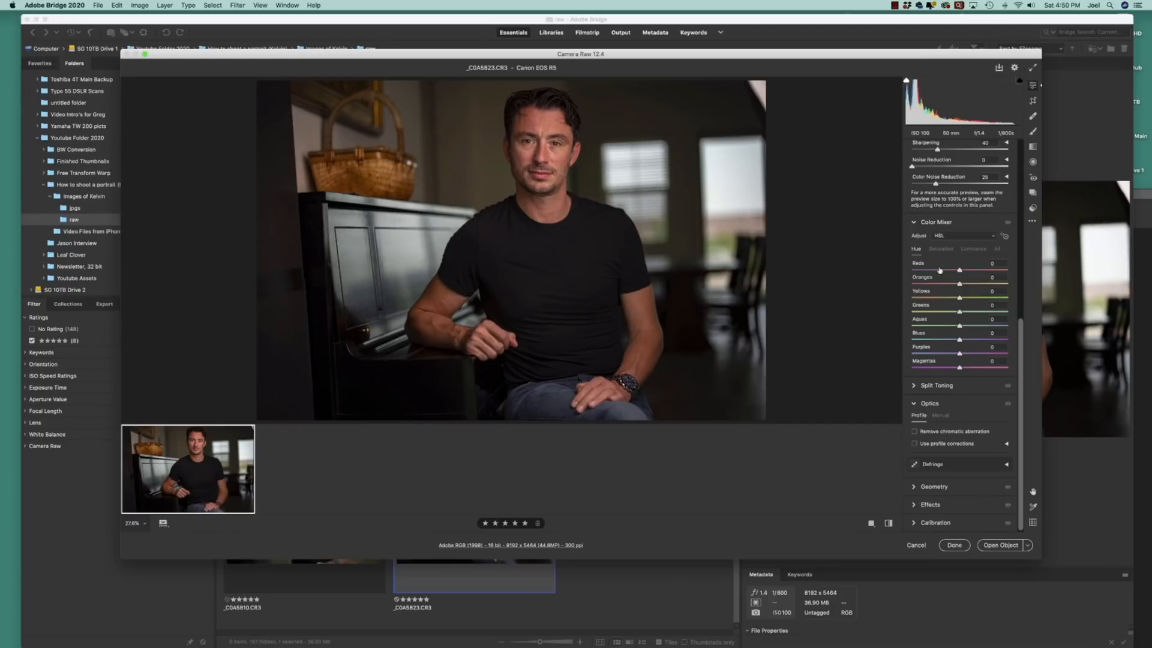
left_click_drag(960, 285, 957, 270)
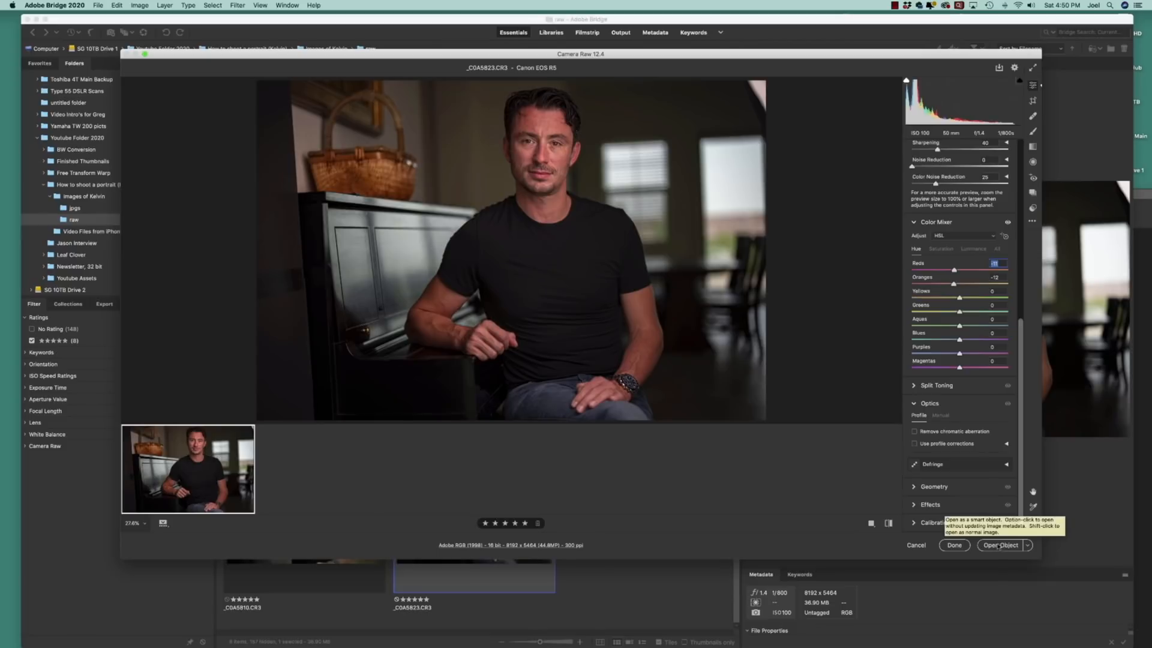
left_click(999, 546)
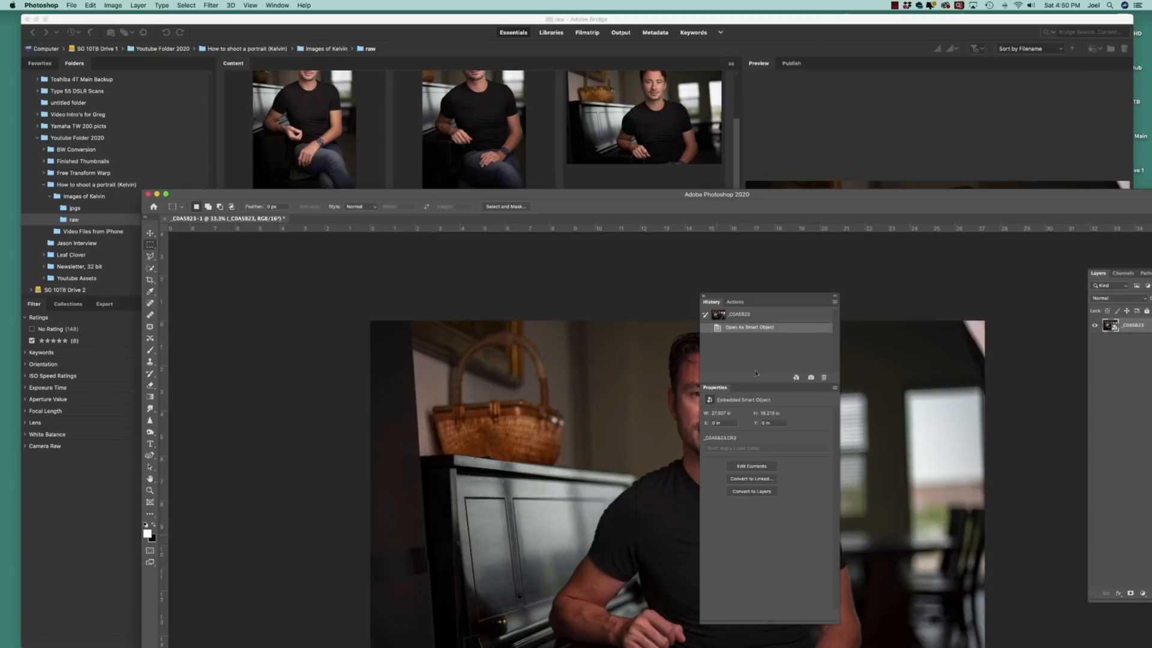
double_click(446, 195)
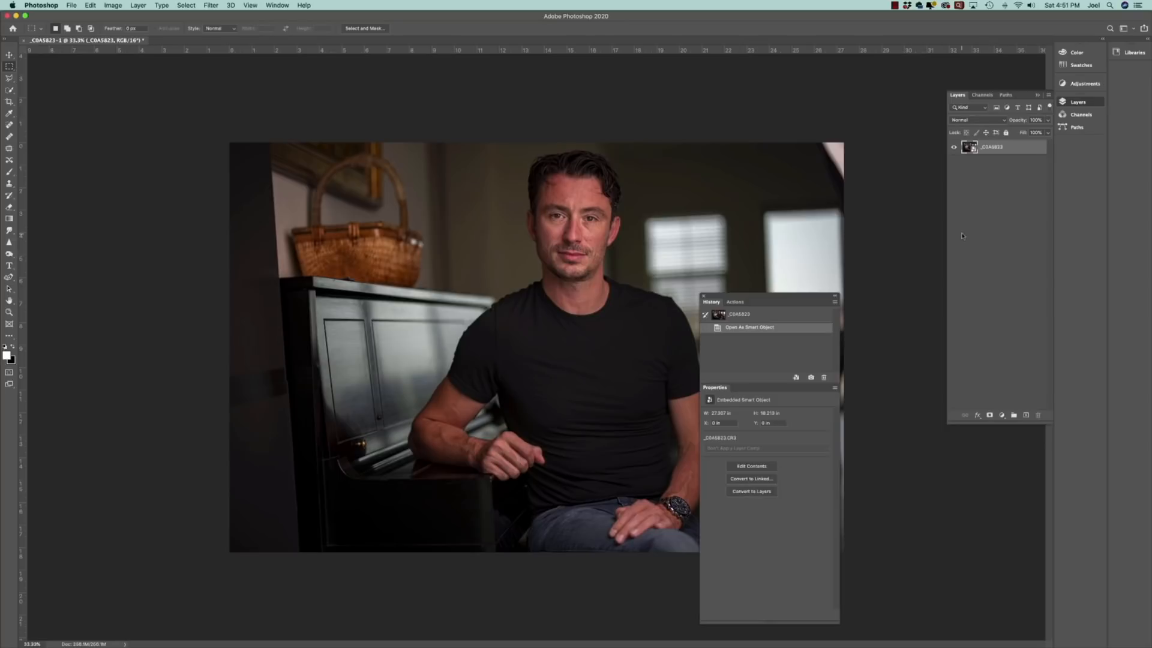
right_click(1011, 148)
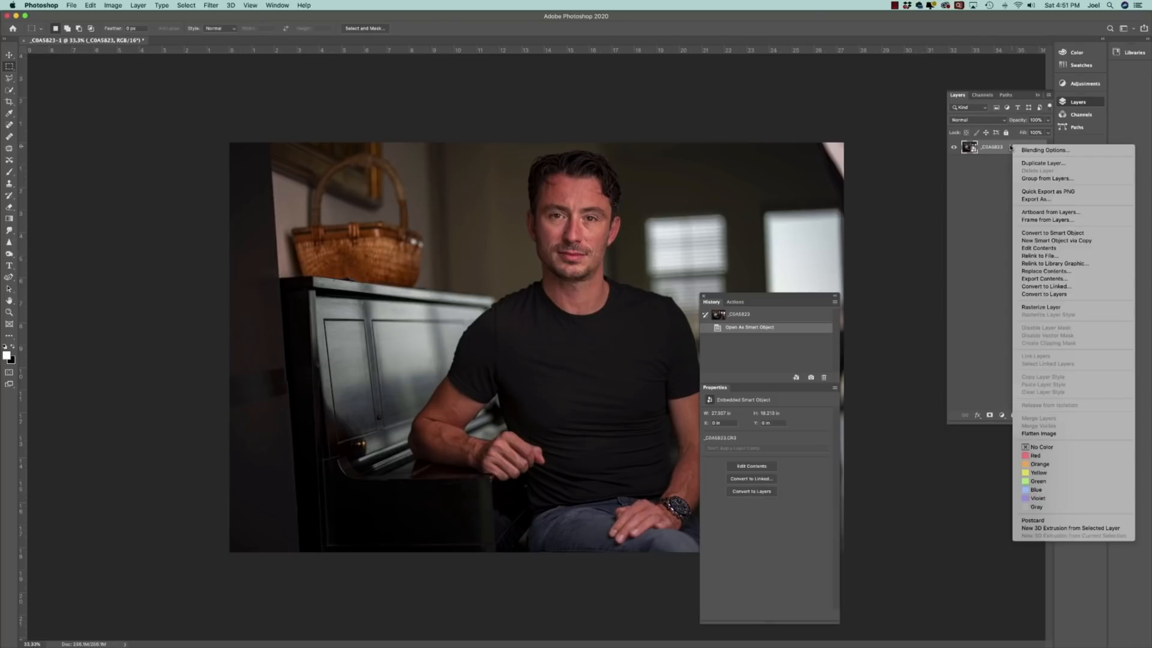
key("Return")
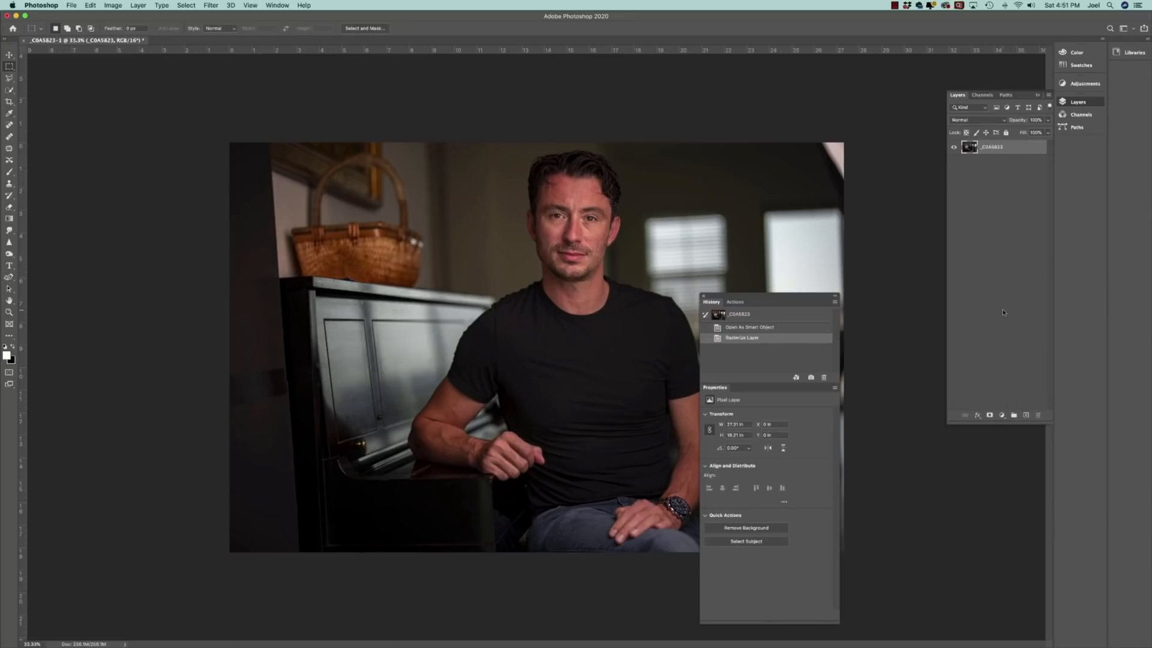
key("super+z")
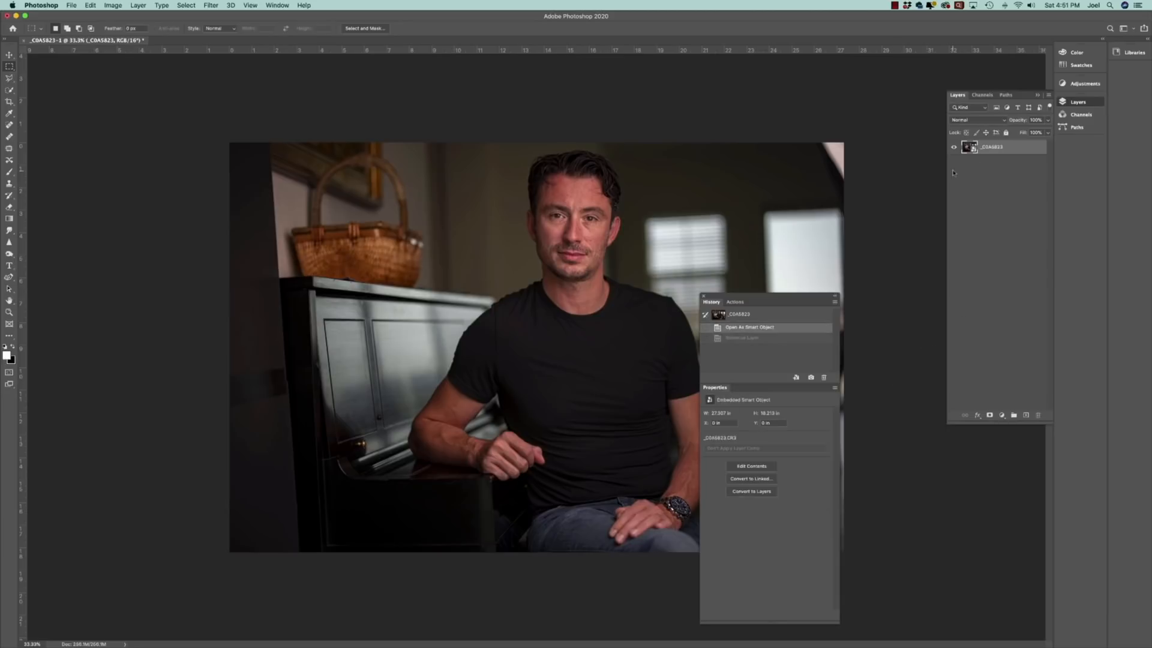
Step: Duplicate the _C0A5823 smart object layer and rasterize the copy
key("super+j")
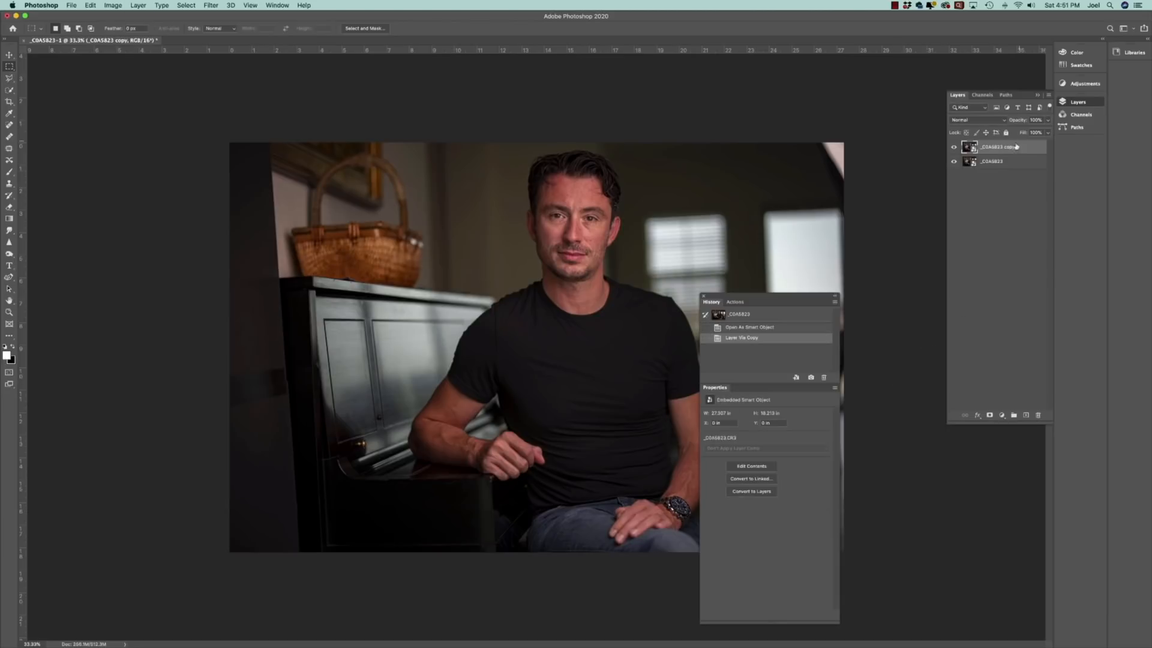
right_click(1004, 147)
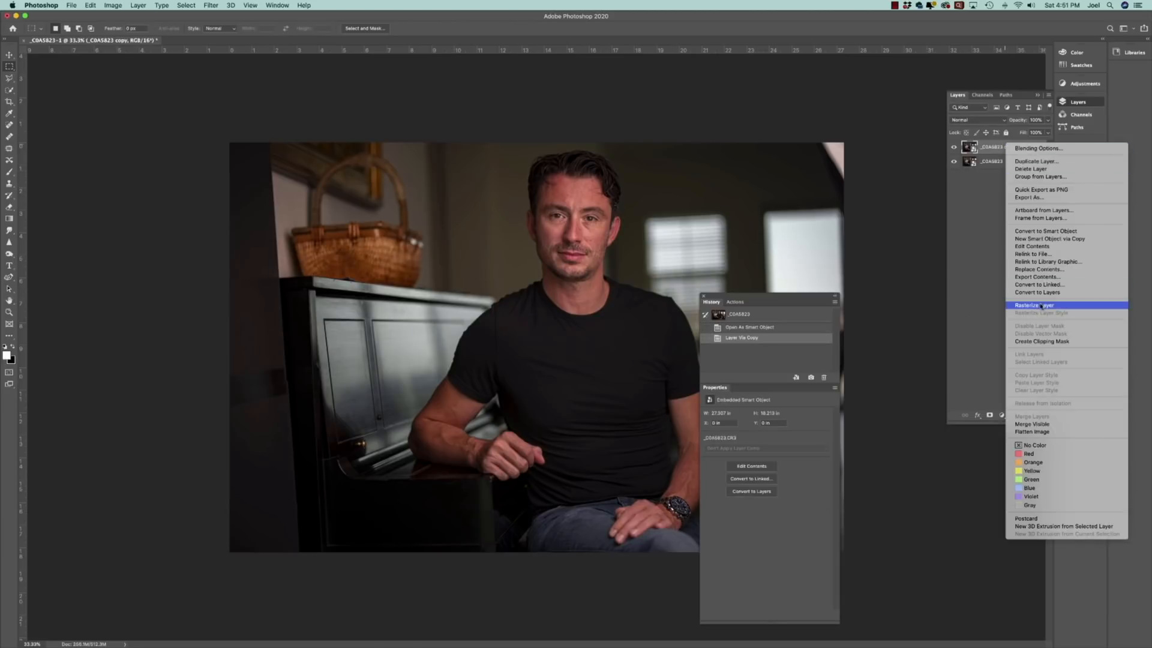
left_click(1041, 306)
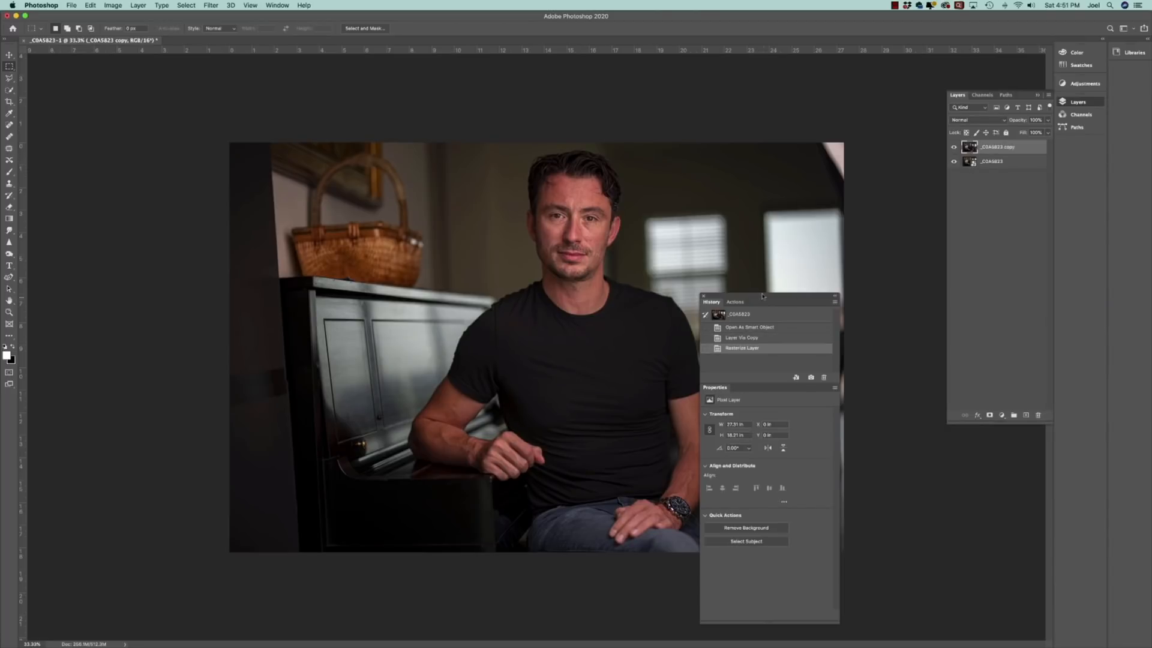
Step: Move the floating History and Properties panels off the portrait and delete the original _C0A5823 smart object layer
left_click_drag(762, 296, 124, 139)
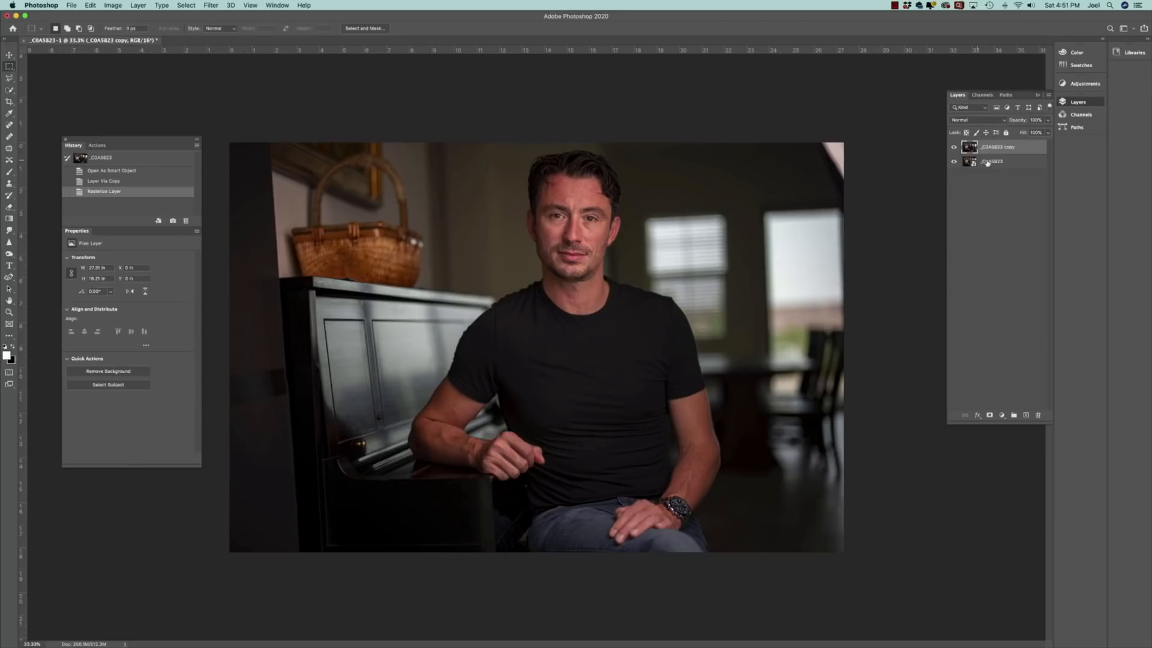
left_click_drag(988, 163, 1038, 414)
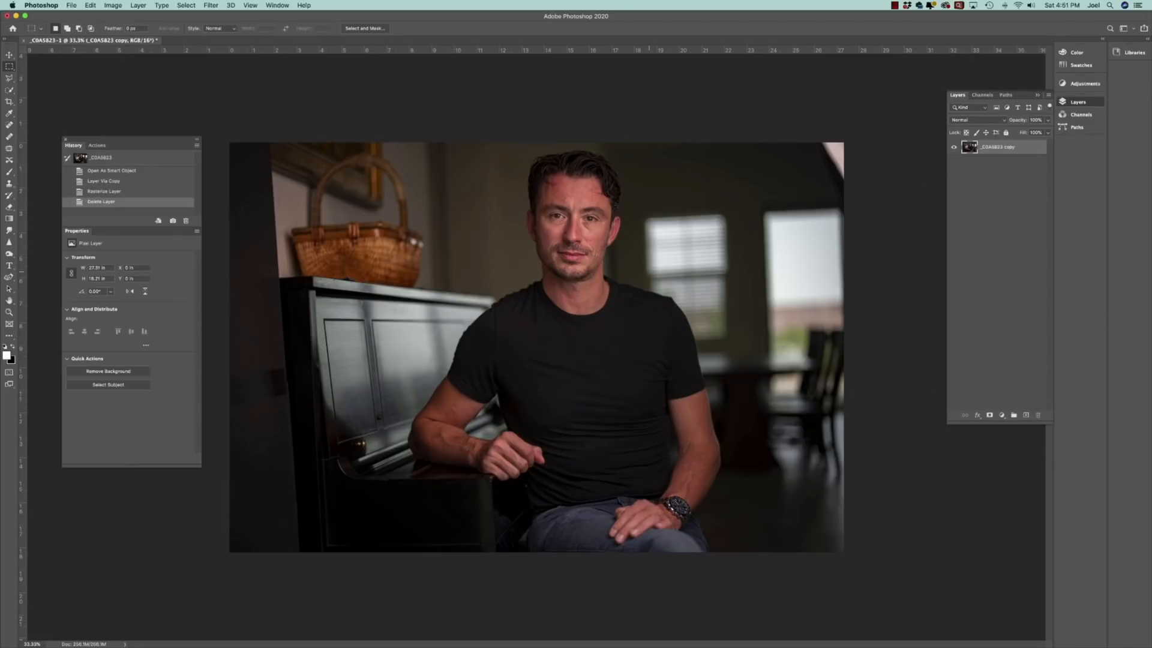
Step: Add a new empty layer in Normal mode at 100% opacity above the rasterized portrait layer
key("super+equal")
key("super+equal")
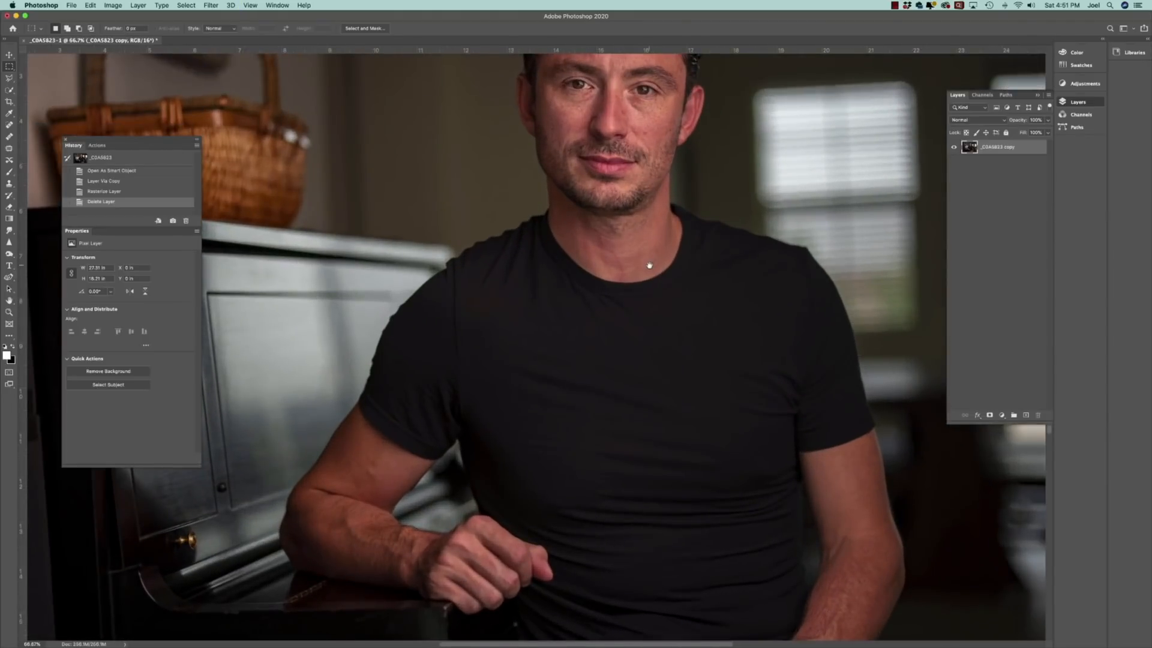
left_click_drag(650, 265, 592, 445)
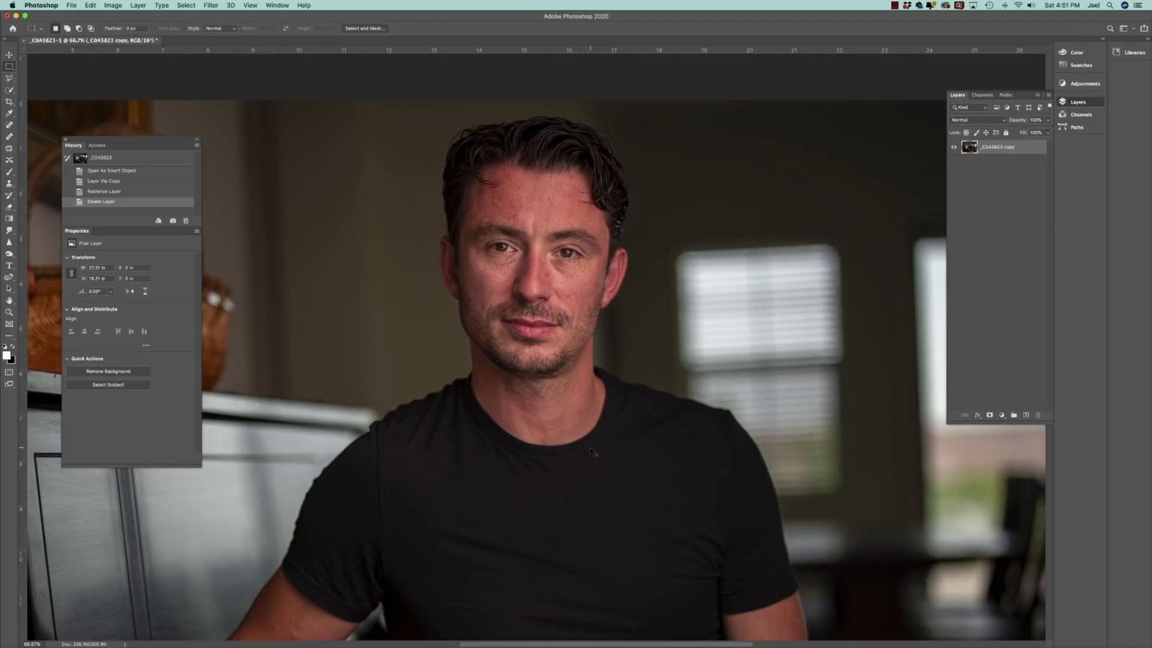
key("super+minus")
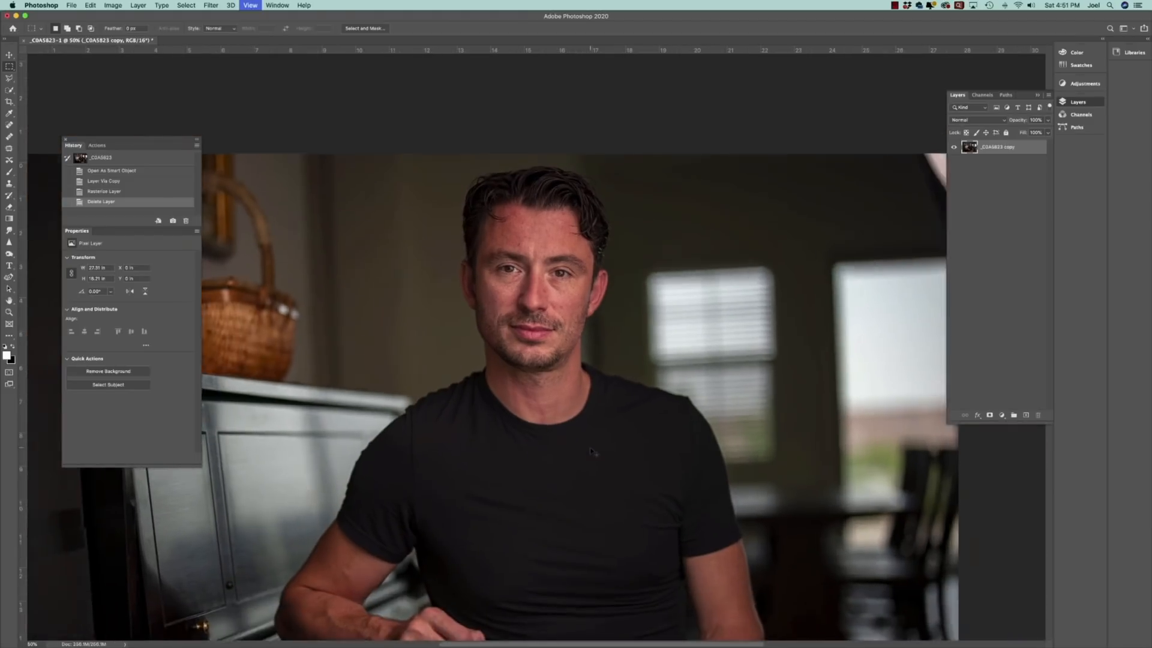
key("super+1")
left_click_drag(733, 384, 786, 437)
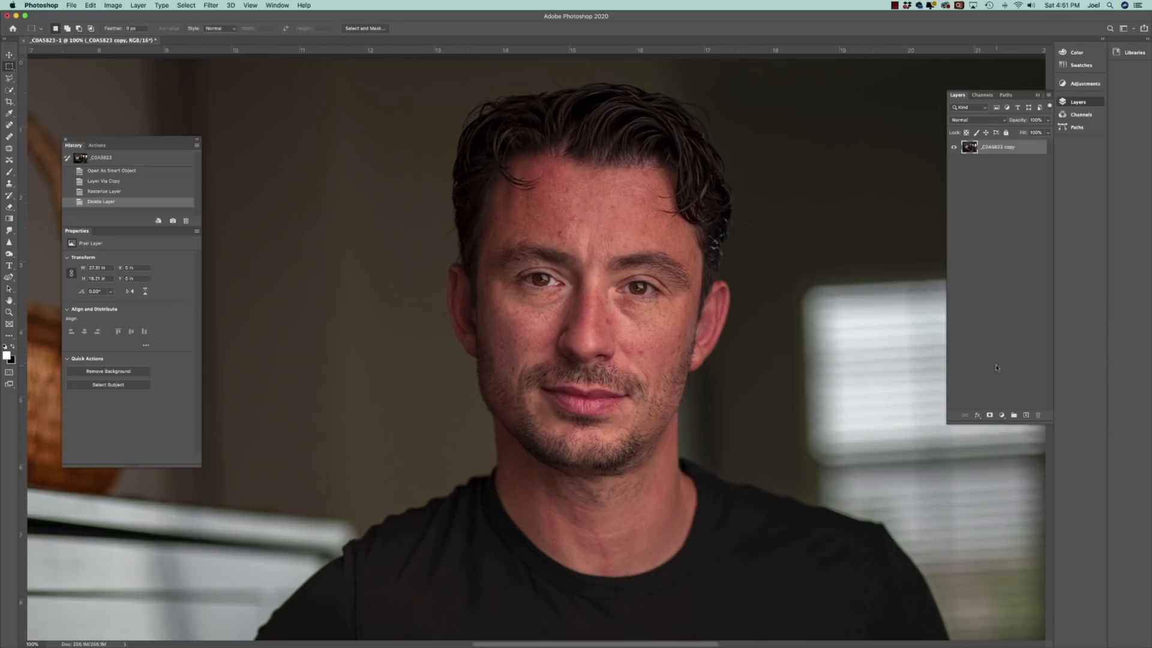
key("super+shift+n")
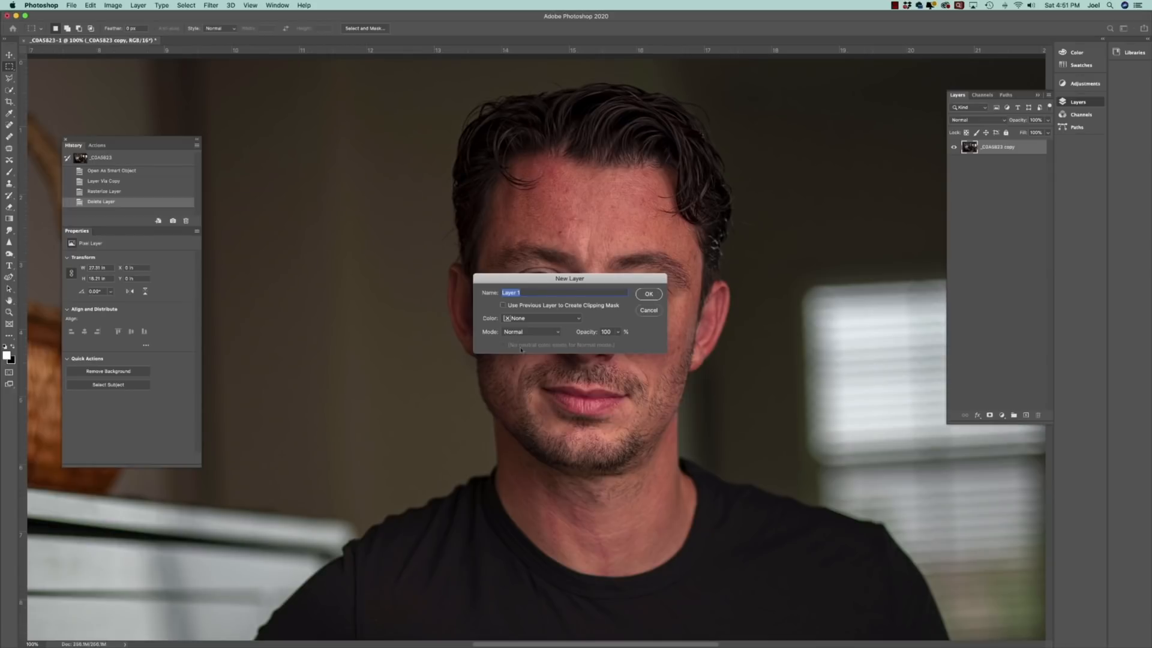
left_click(649, 294)
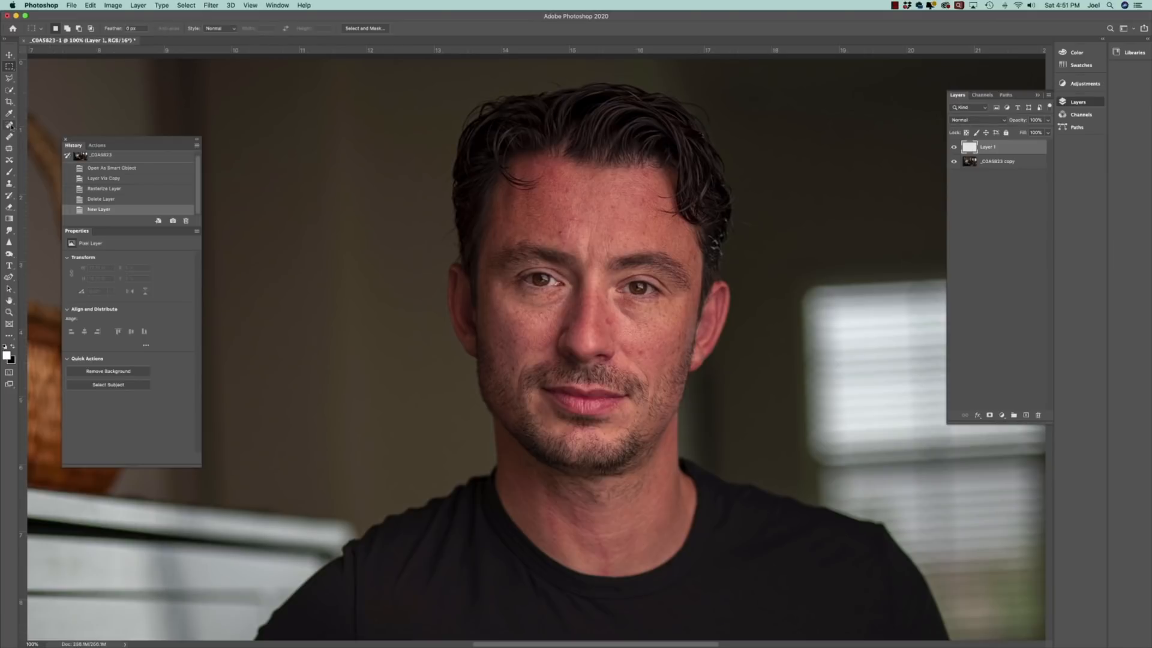
Step: Remove the dark spot above the man's eyebrow on the image's left side with the Spot Healing Brush, sampling all layers
left_click(10, 126)
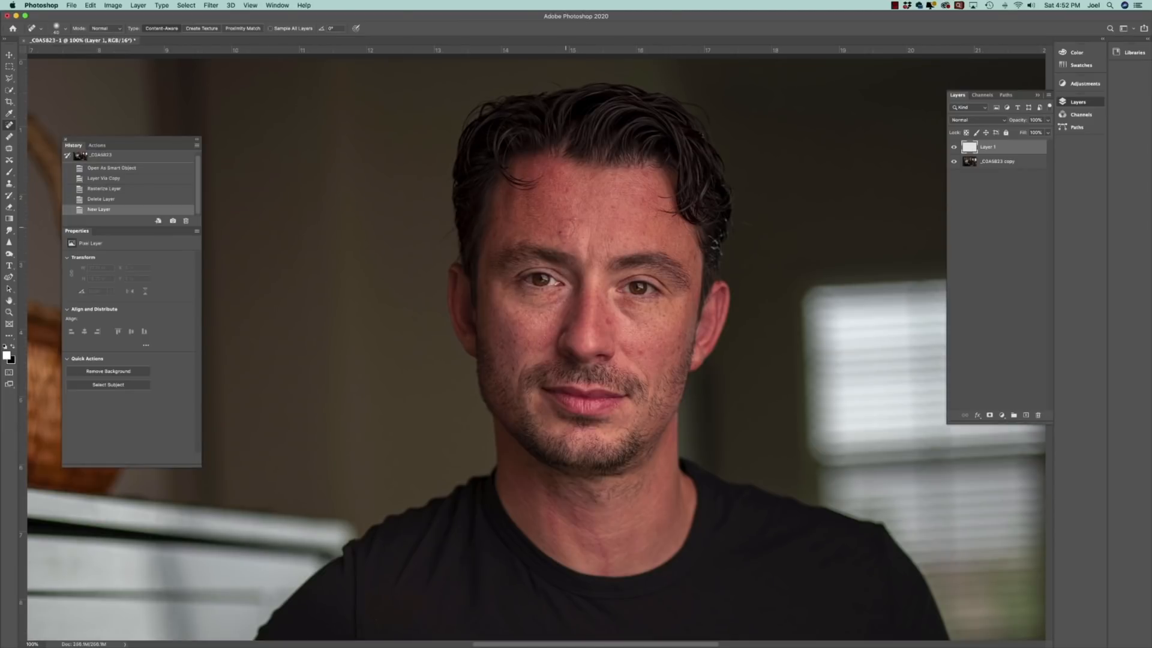
key("super+plus")
key("super+plus")
left_click_drag(587, 305, 489, 545)
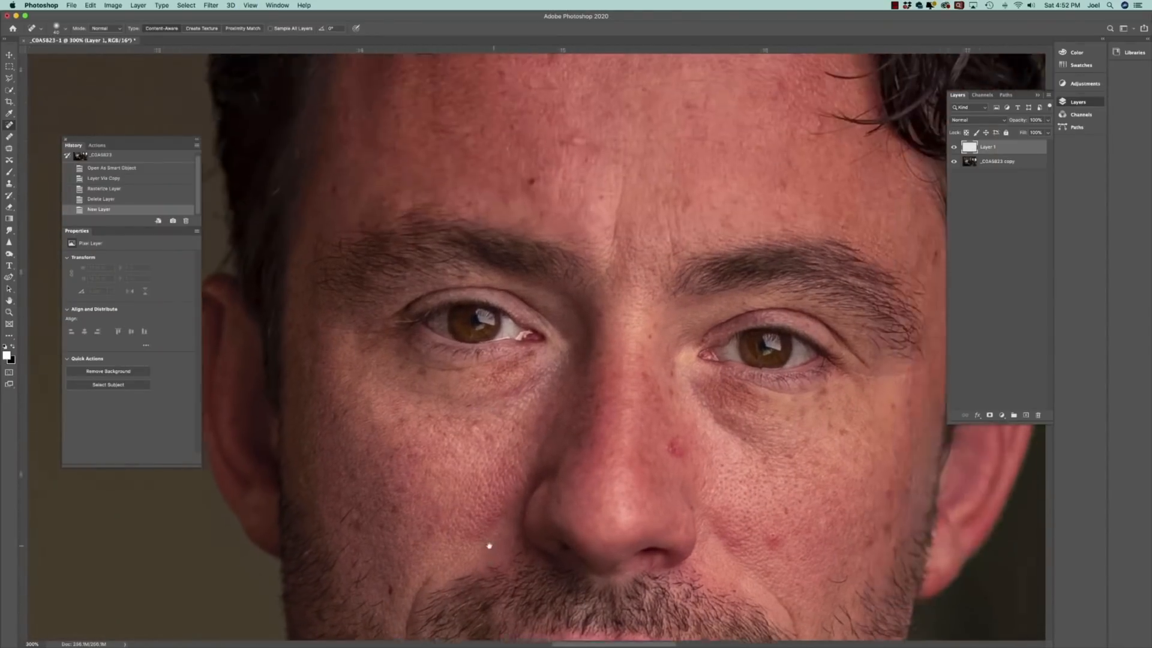
scroll(553, 380, "up", 5)
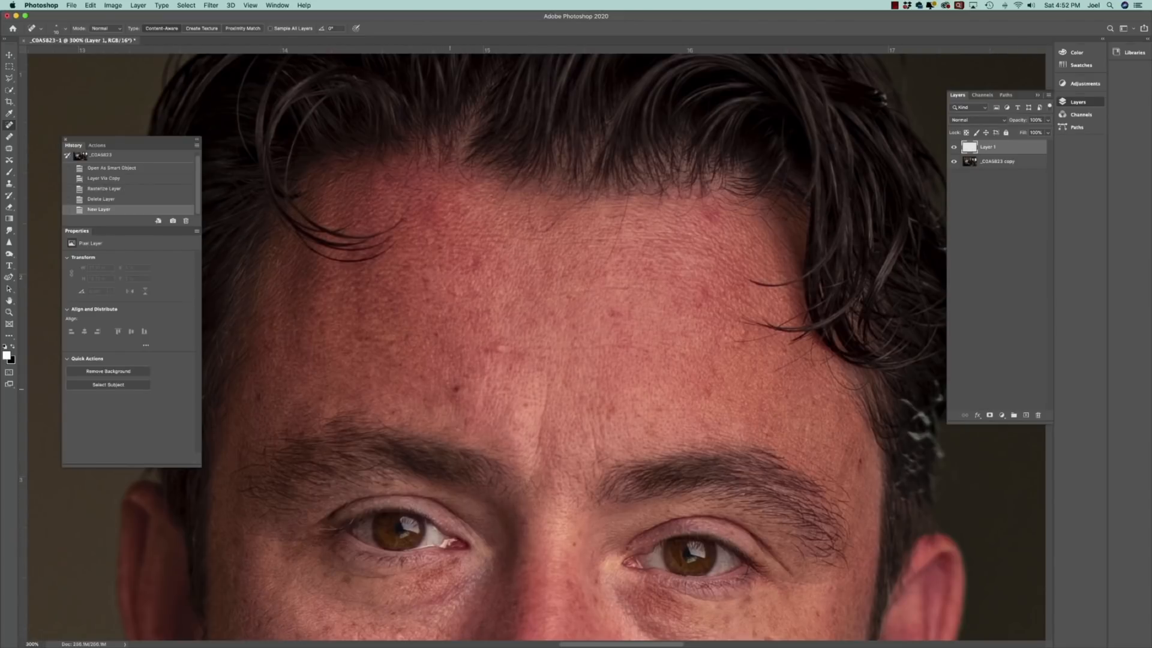
left_click(456, 389)
left_click(456, 389)
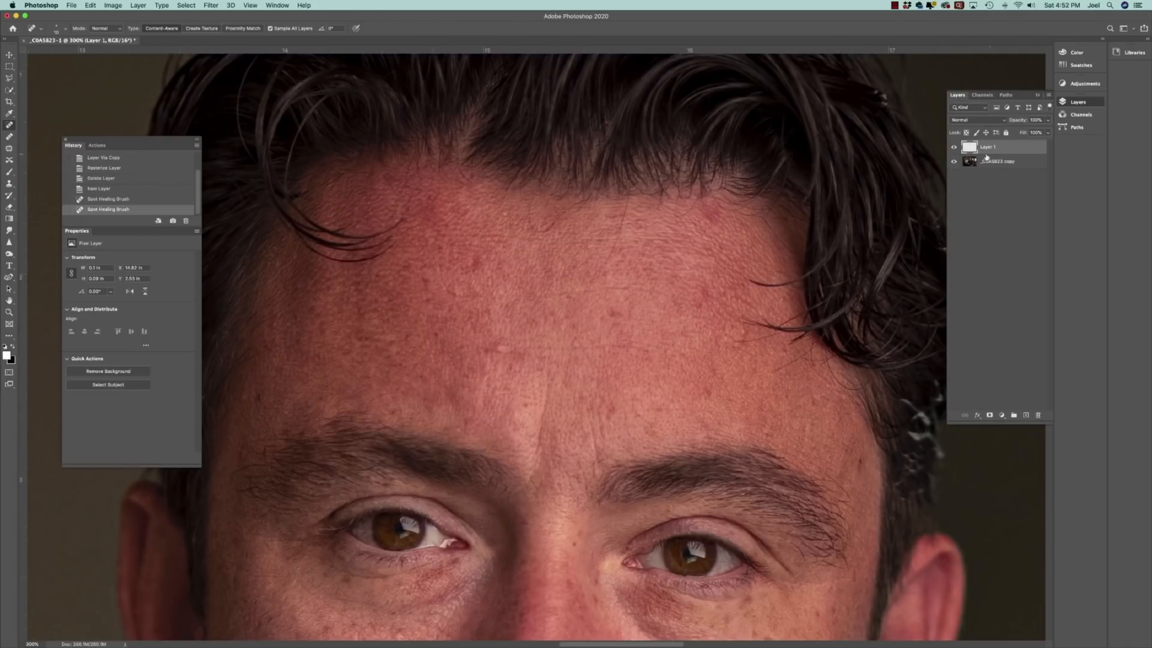
Step: Heal the small blemishes across the left half of the forehead and between the brows on the empty layer
left_click(437, 334)
left_click(427, 298)
left_click(427, 279)
left_click(381, 329)
left_click(263, 397)
left_click(487, 347)
left_click(501, 348)
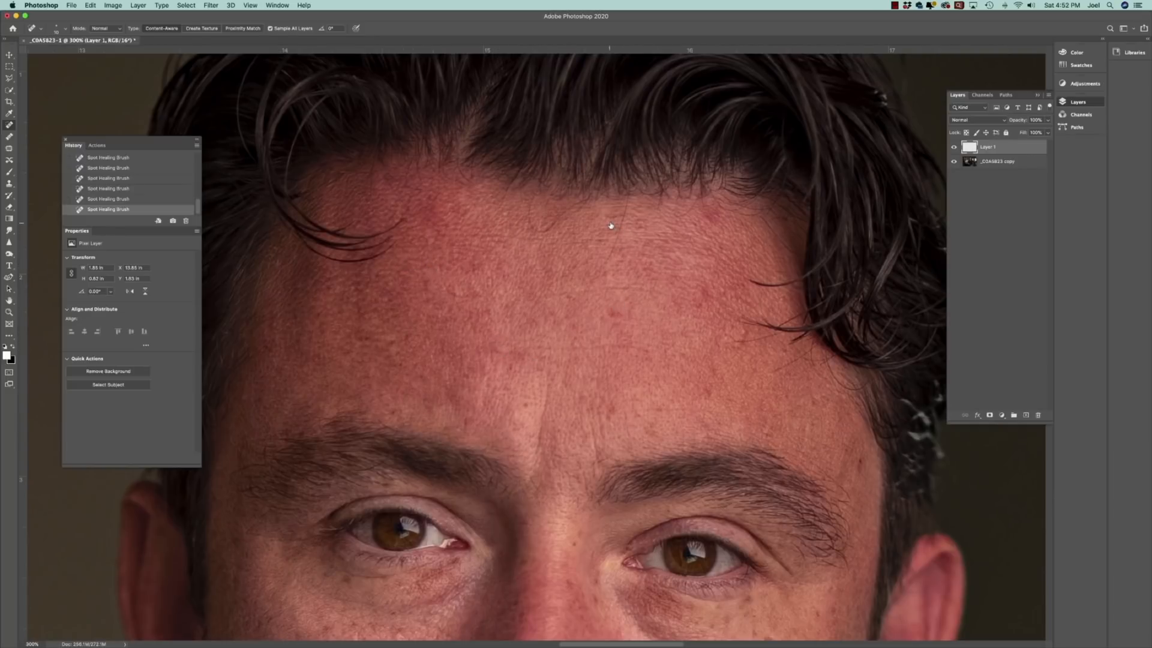
Step: Heal the blemishes across the forehead on the image's right side, down to the eyebrow
left_click_drag(624, 210, 594, 279)
left_click(702, 293)
left_click(706, 393)
left_click(721, 377)
left_click(610, 418)
left_click(657, 414)
left_click(654, 432)
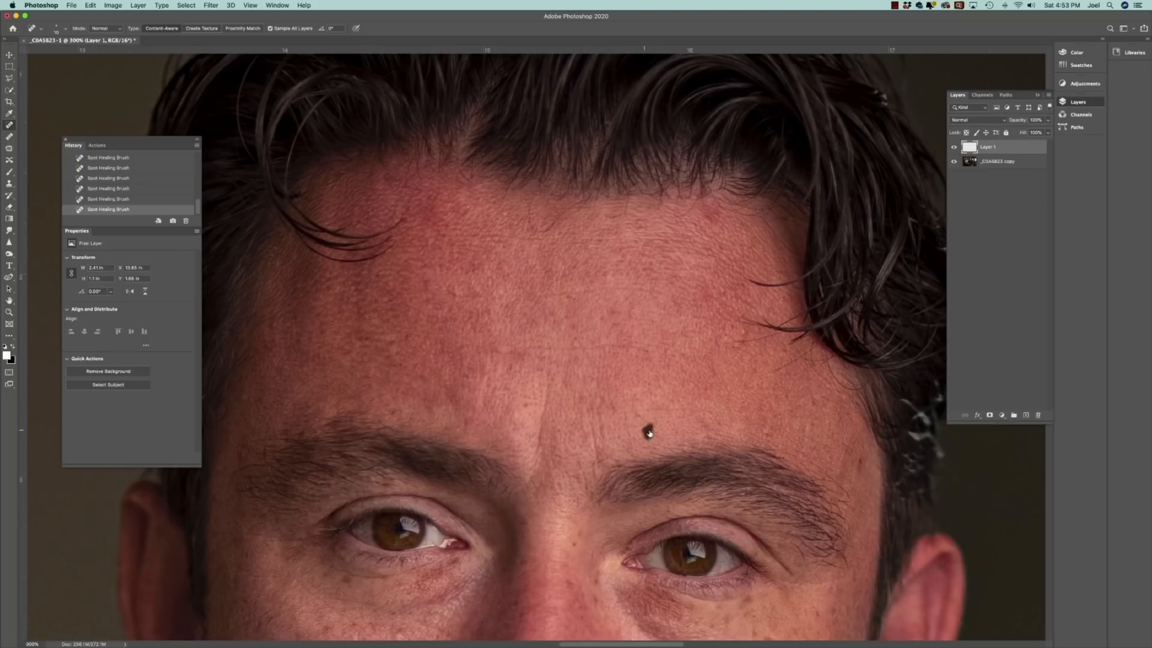
Step: Heal the remaining spots between the brows and across the forehead on the image's left side
left_click(527, 407)
left_click(465, 425)
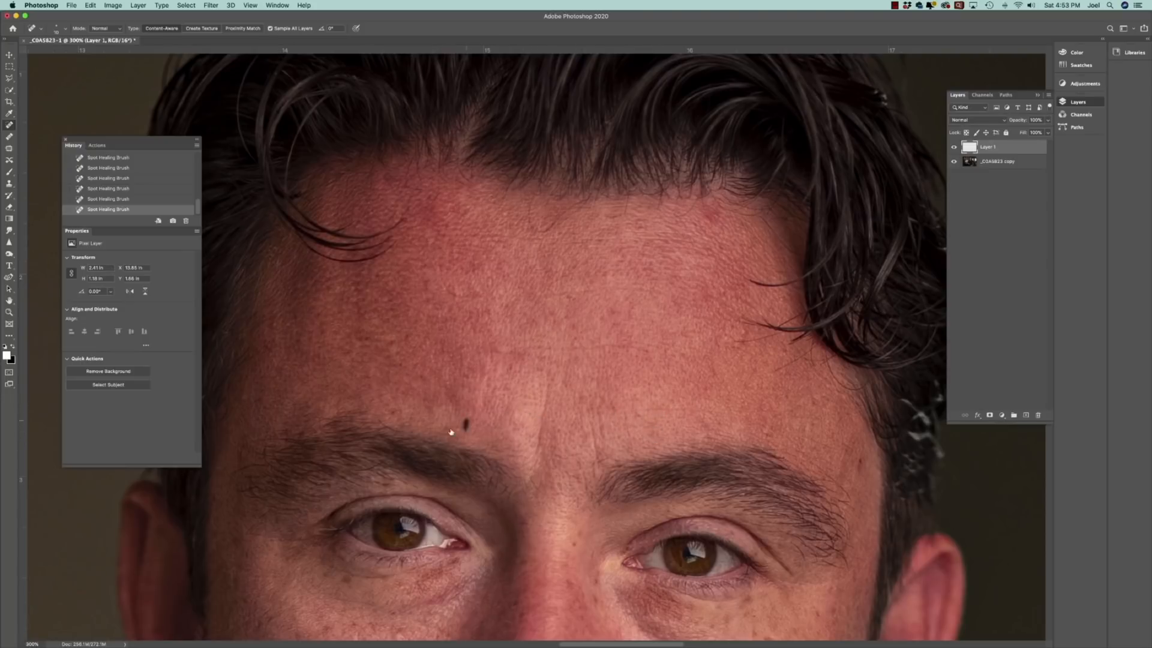
left_click(391, 415)
left_click(406, 337)
left_click_drag(360, 337, 371, 335)
left_click_drag(428, 280, 424, 291)
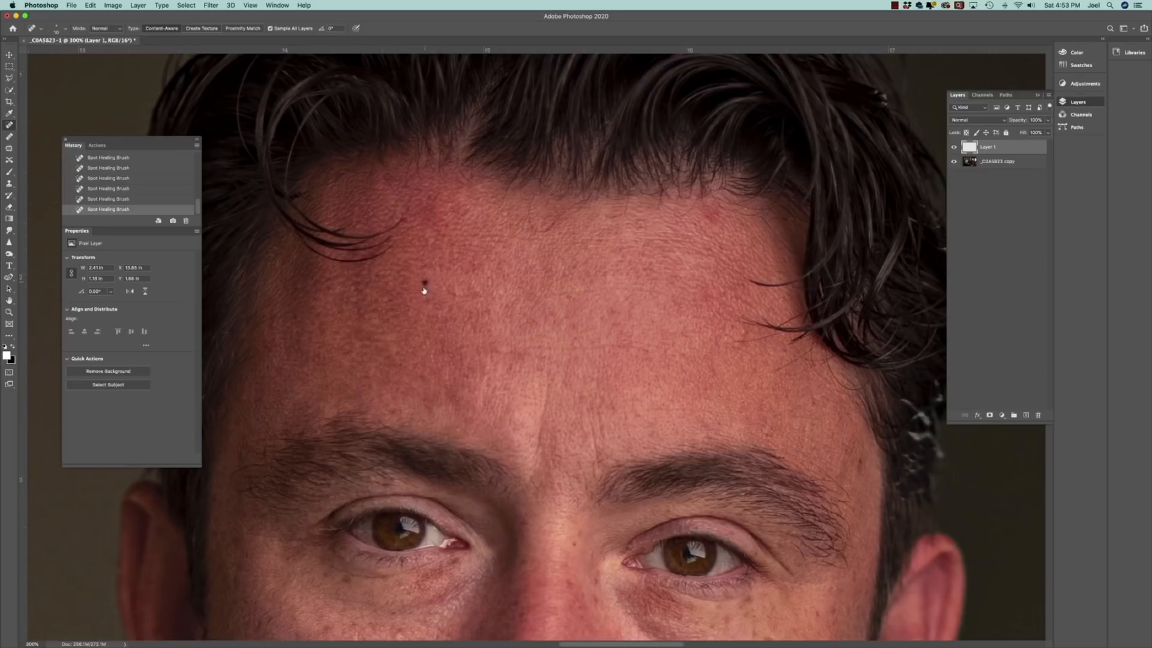
Step: Heal the dark spots on the temple and around the outer and lower eye area on the image's right side
left_click(809, 407)
left_click(862, 461)
scroll(748, 403, "down", 5)
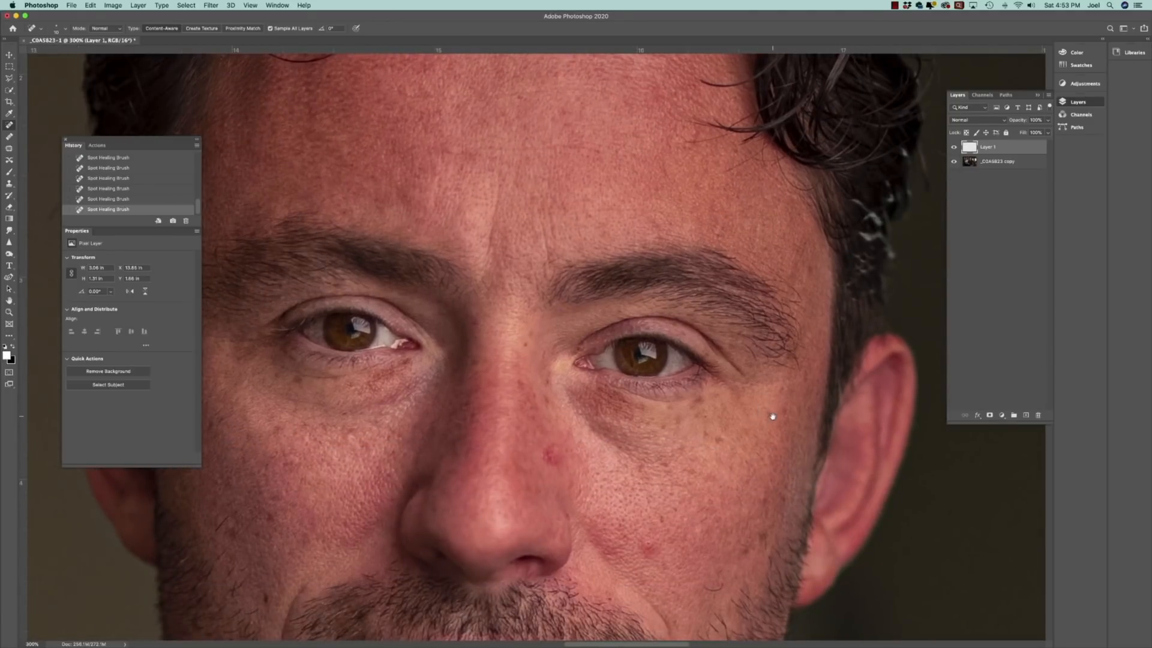
left_click(769, 413)
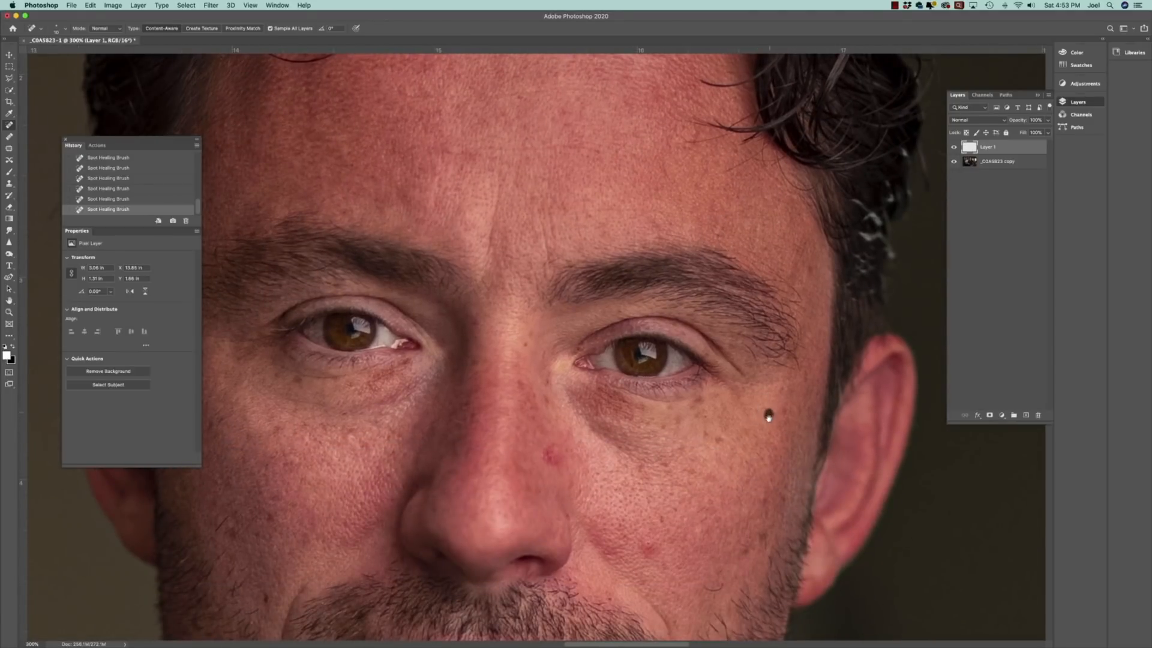
left_click(697, 408)
left_click(705, 433)
Step: Heal the red spot on the side of the nose and the blemishes on the cheek on the image's right side
left_click_drag(537, 455, 558, 450)
left_click(558, 467)
mouse_move(643, 542)
left_mouse_down()
mouse_move(660, 551)
mouse_move(648, 560)
mouse_move(652, 551)
left_mouse_up()
mouse_move(703, 586)
left_mouse_down()
mouse_move(722, 583)
mouse_move(741, 547)
mouse_move(721, 585)
left_mouse_up()
mouse_move(748, 545)
left_mouse_down()
mouse_move(765, 530)
mouse_move(705, 498)
left_mouse_up()
left_click(787, 388)
Step: Heal the spots beneath the eye and on the upper cheek on the image's left side, comparing the last correction before and after
scroll(670, 459, "down", 5)
scroll(669, 460, "left", 4)
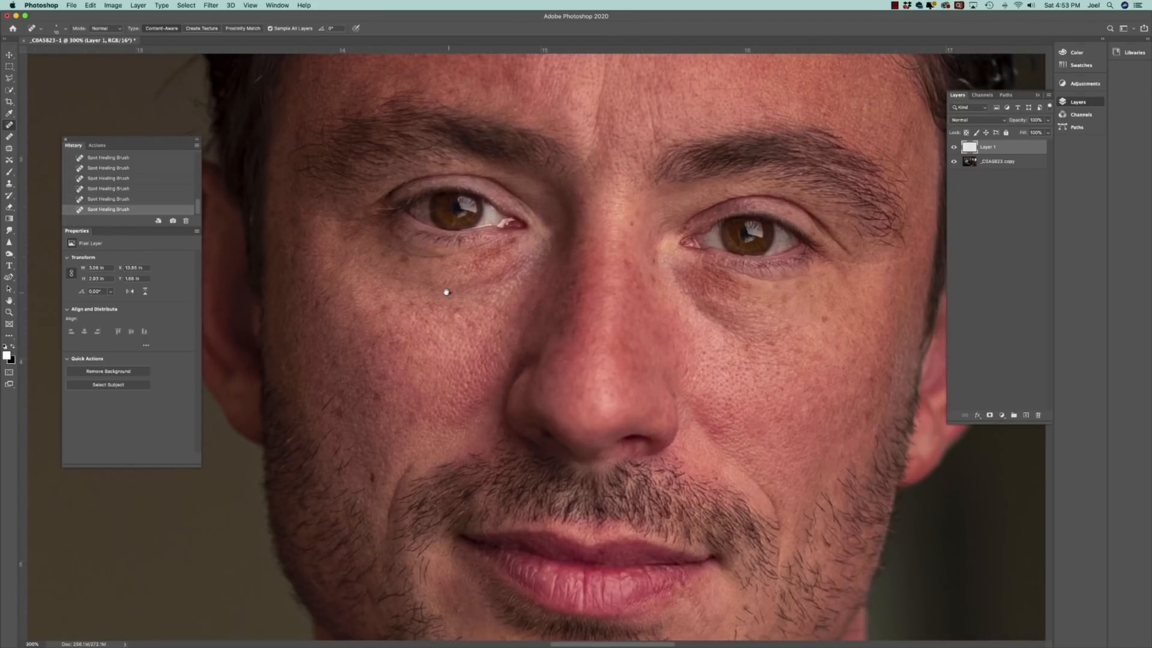
left_click(458, 309)
left_click_drag(471, 314, 470, 323)
left_click(398, 344)
key("super+z")
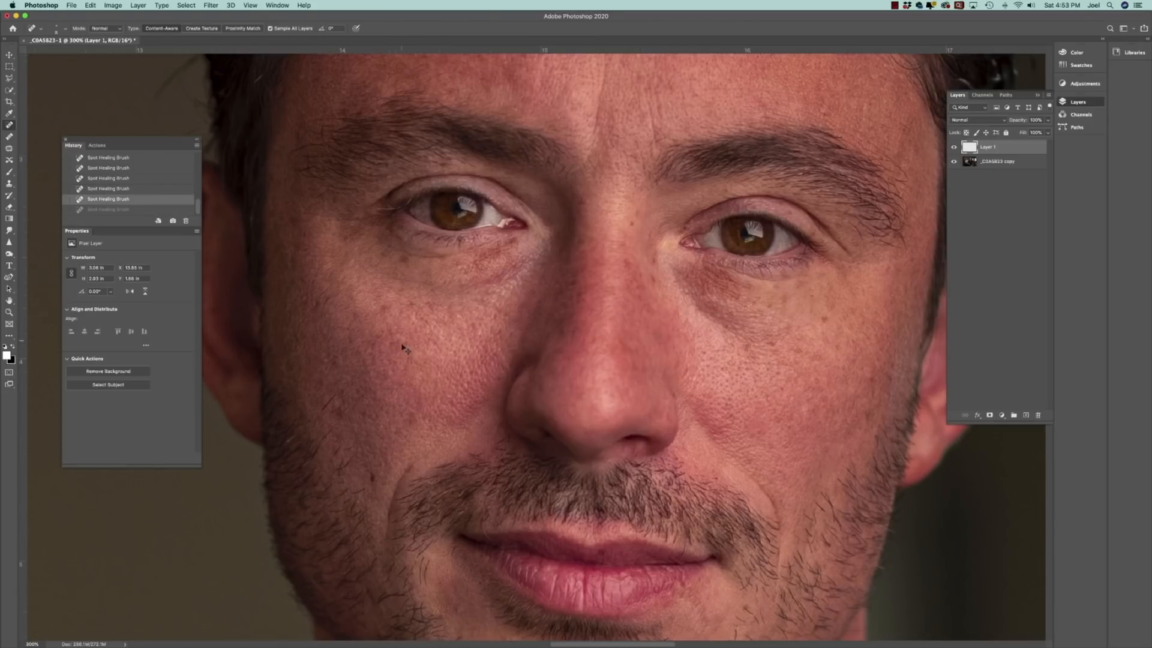
key("super+shift+z")
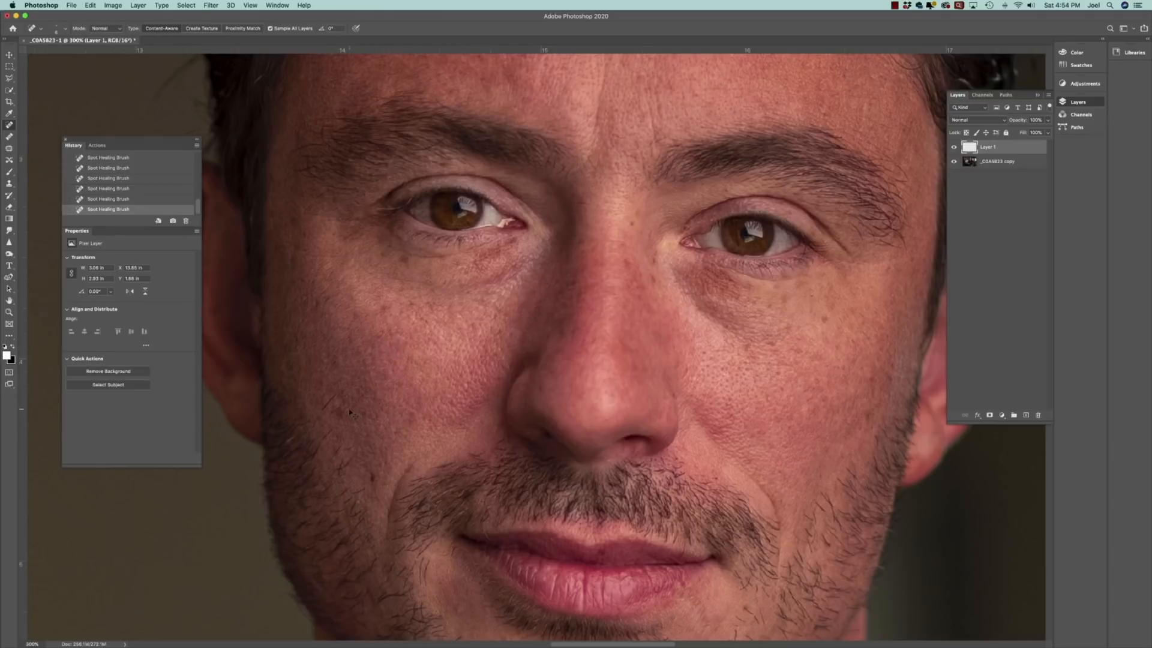
Step: Heal the stray dark marks over the cheek, from below the eye to the beard line, on the image's left side
left_click_drag(333, 396, 325, 411)
left_click_drag(375, 473, 371, 482)
left_click(397, 437)
left_click_drag(338, 357, 334, 364)
mouse_move(359, 313)
left_mouse_down()
mouse_move(352, 324)
mouse_move(393, 305)
mouse_move(428, 309)
left_mouse_up()
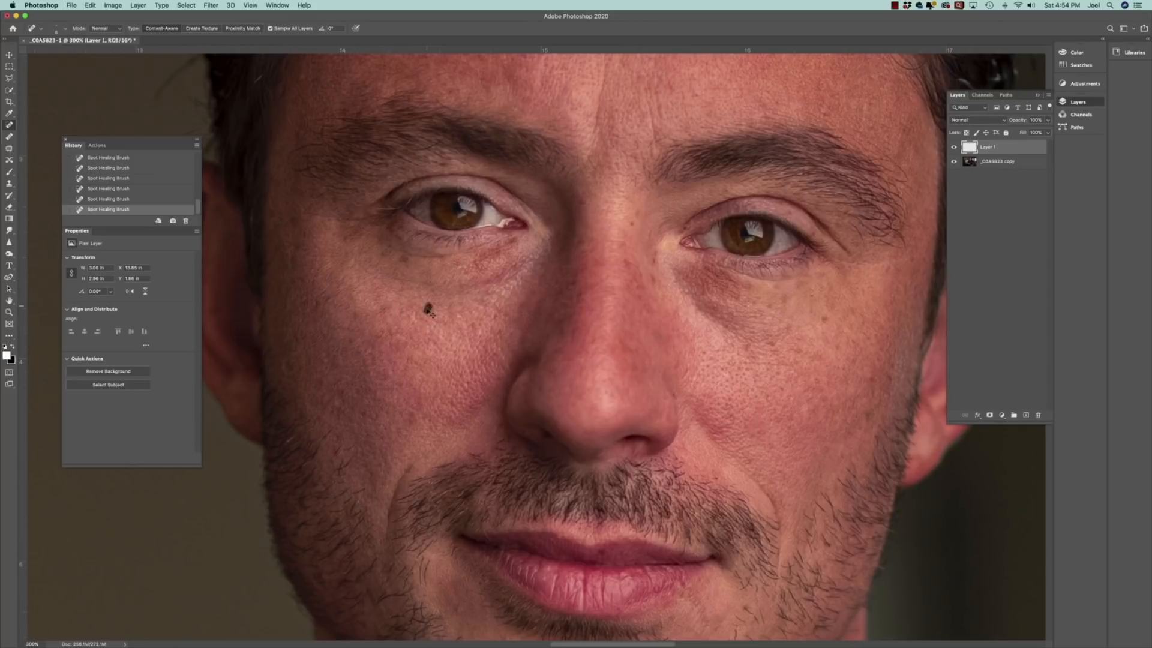
left_click(315, 310)
Step: Heal the spot beside the bridge of the nose and the blemish on the chin below the lip
left_click_drag(641, 234, 660, 238)
scroll(702, 419, "down", 6)
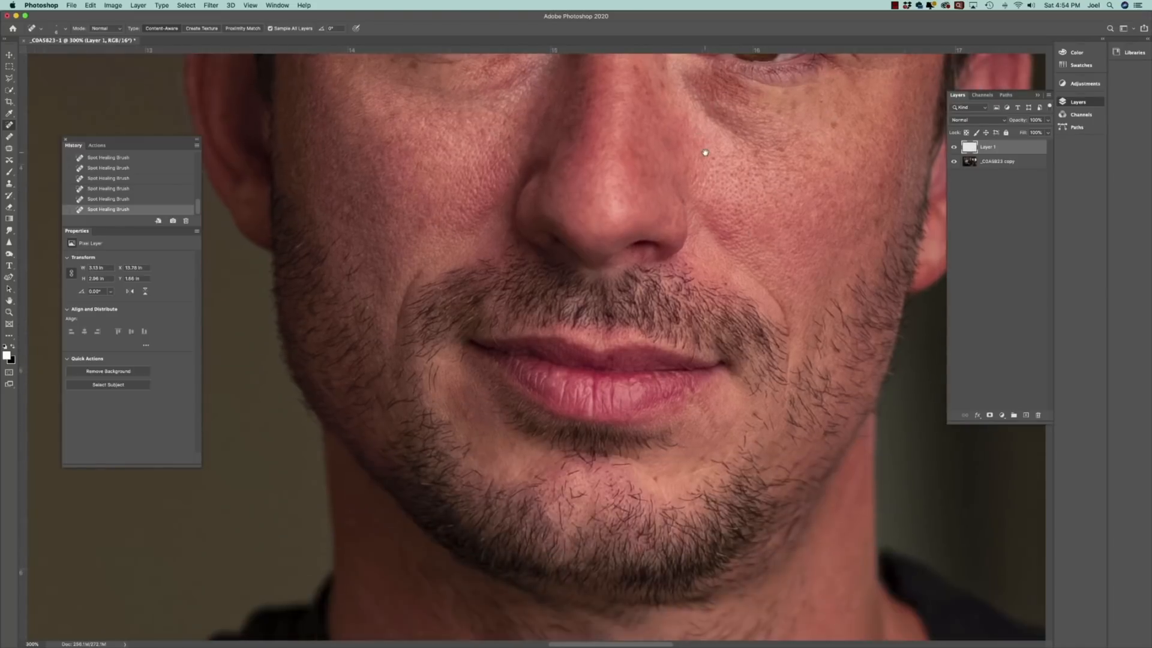
left_click(704, 459)
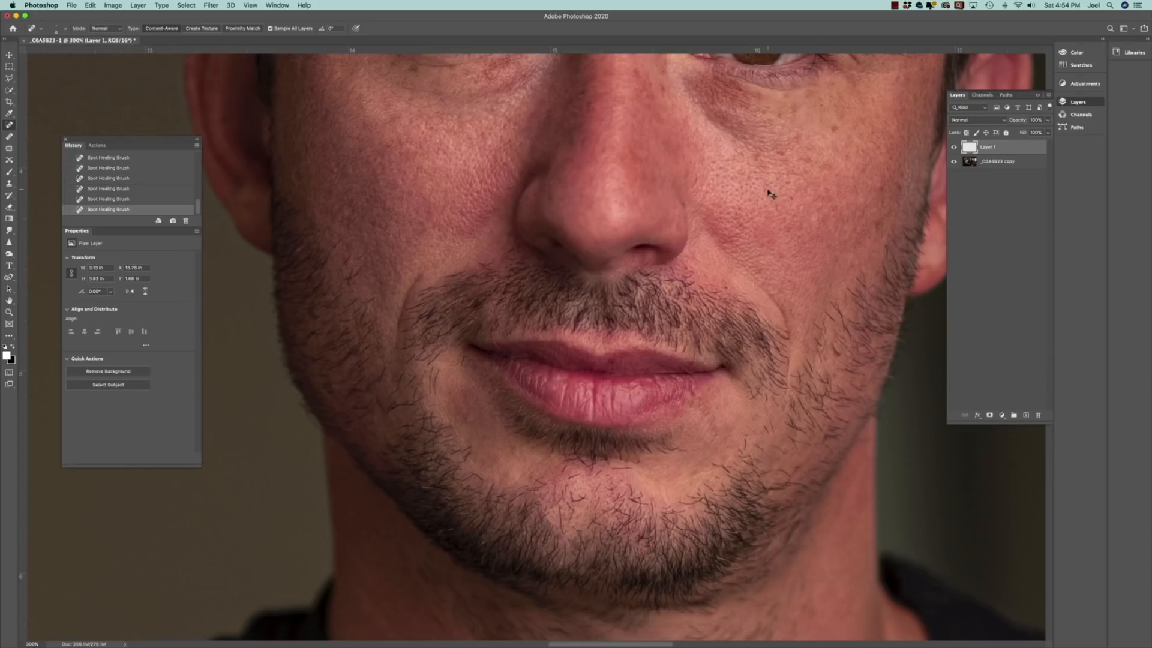
Step: Add a new layer above the healing layer in Overlay mode, filled with neutral gray
key("super+minus")
key("super+minus")
key("super+minus")
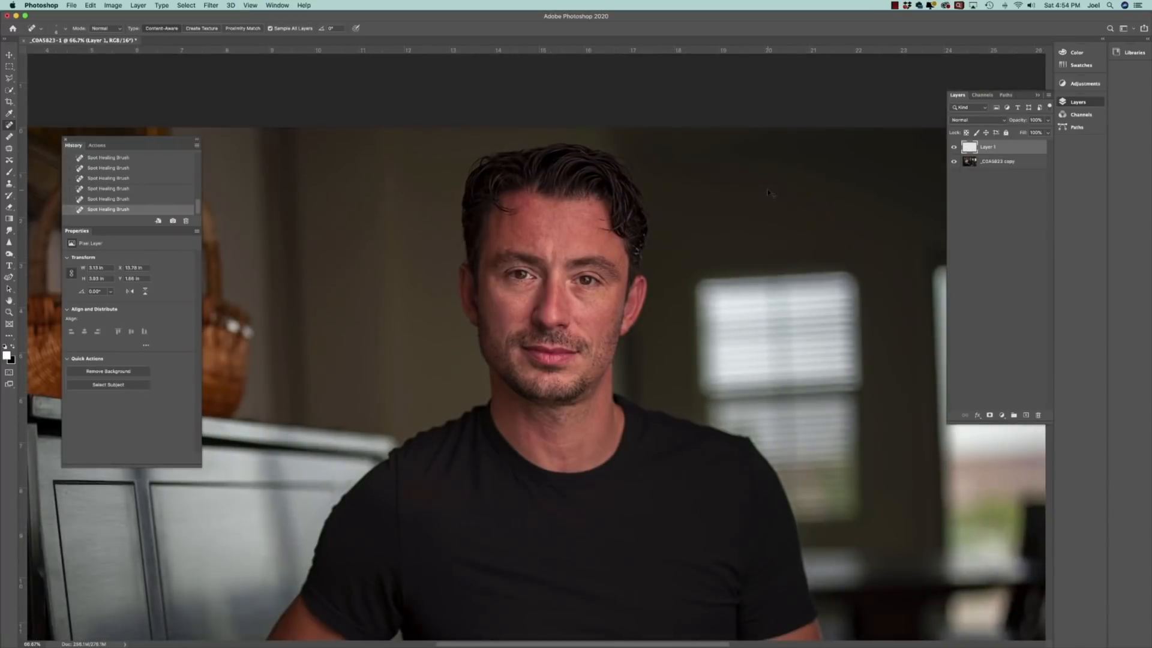
key("super+minus")
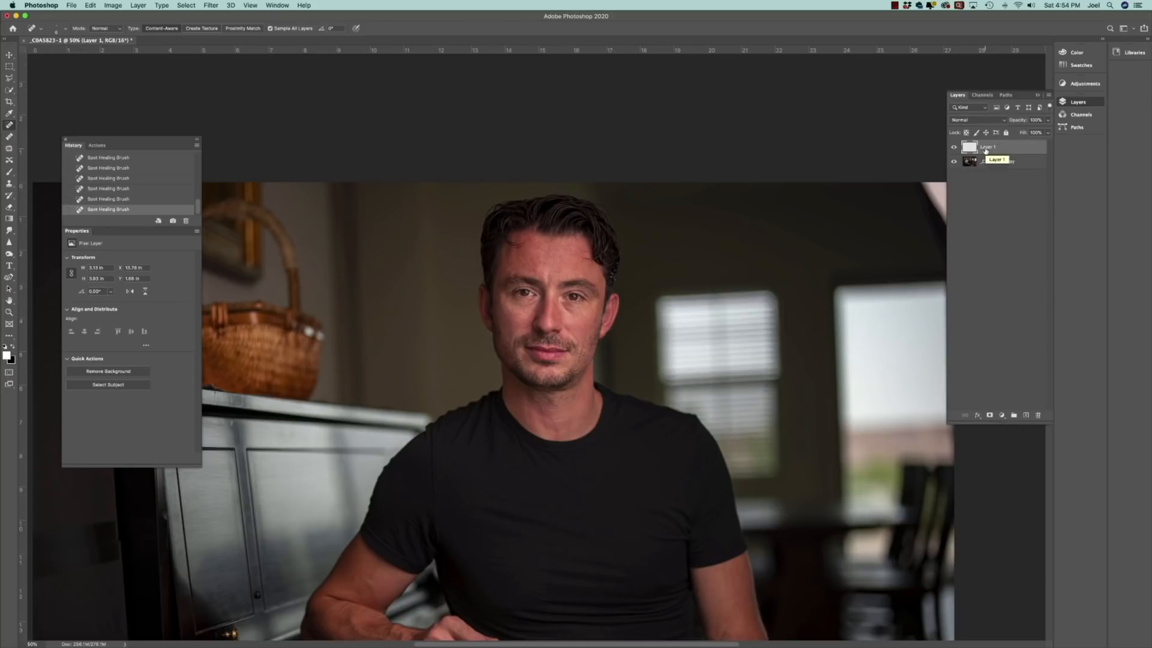
key("super+shift+n")
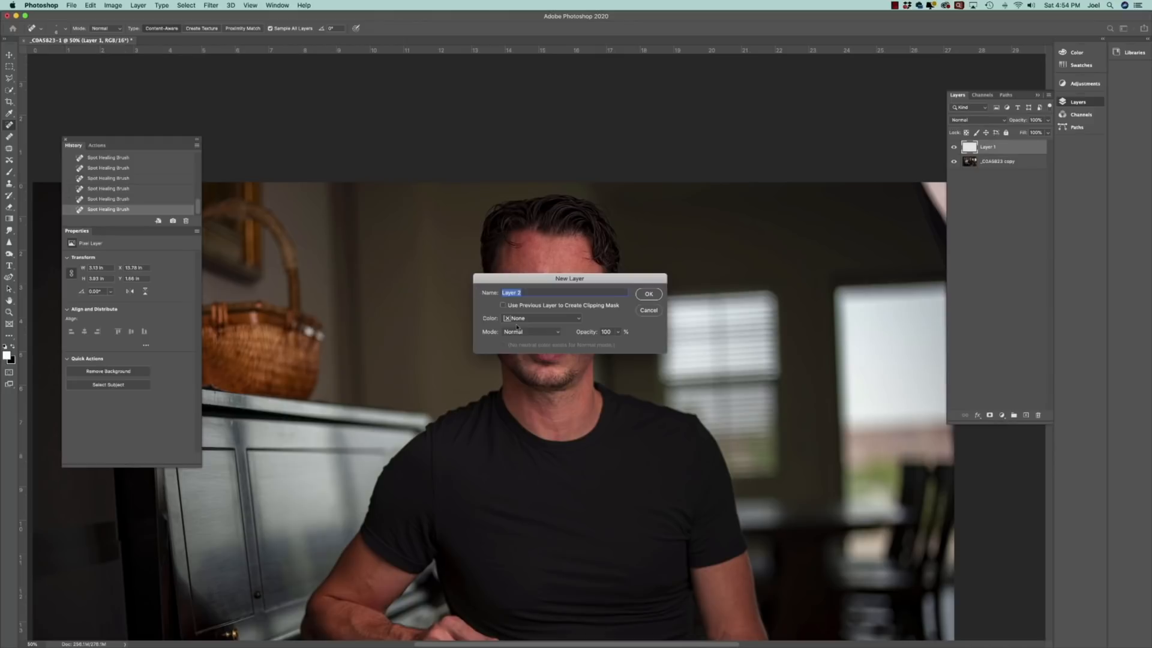
left_click(517, 327)
left_click(519, 440)
left_click(648, 294)
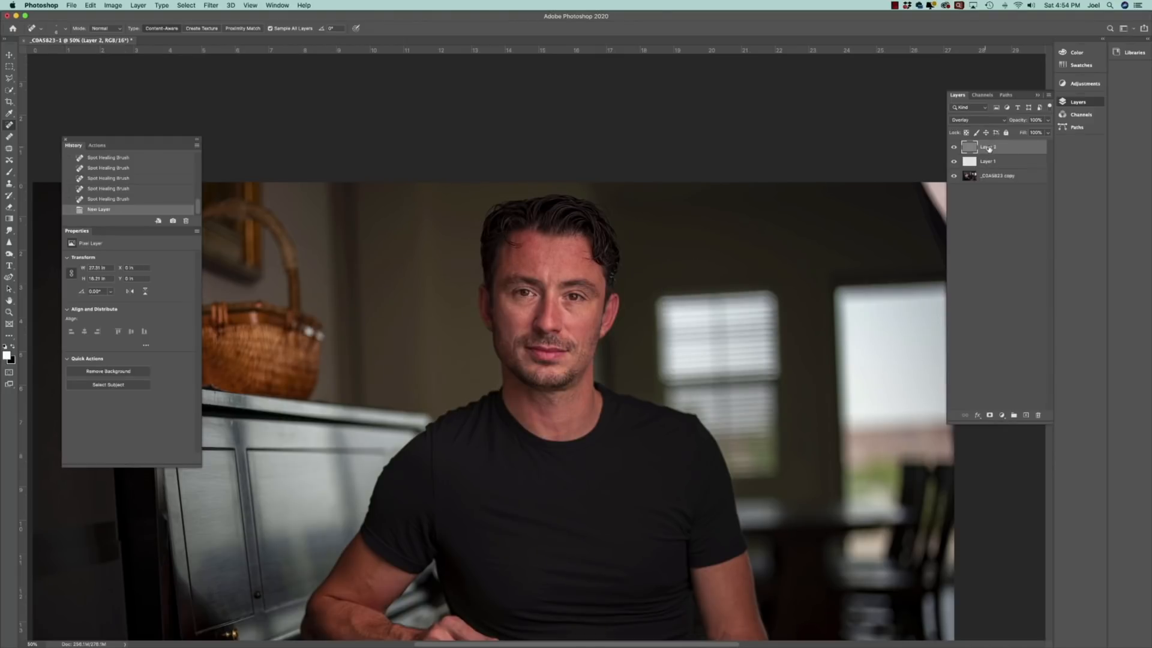
Step: Activate the Dodge Tool for work on the gray Overlay layer
left_click(11, 254)
right_click(9, 254)
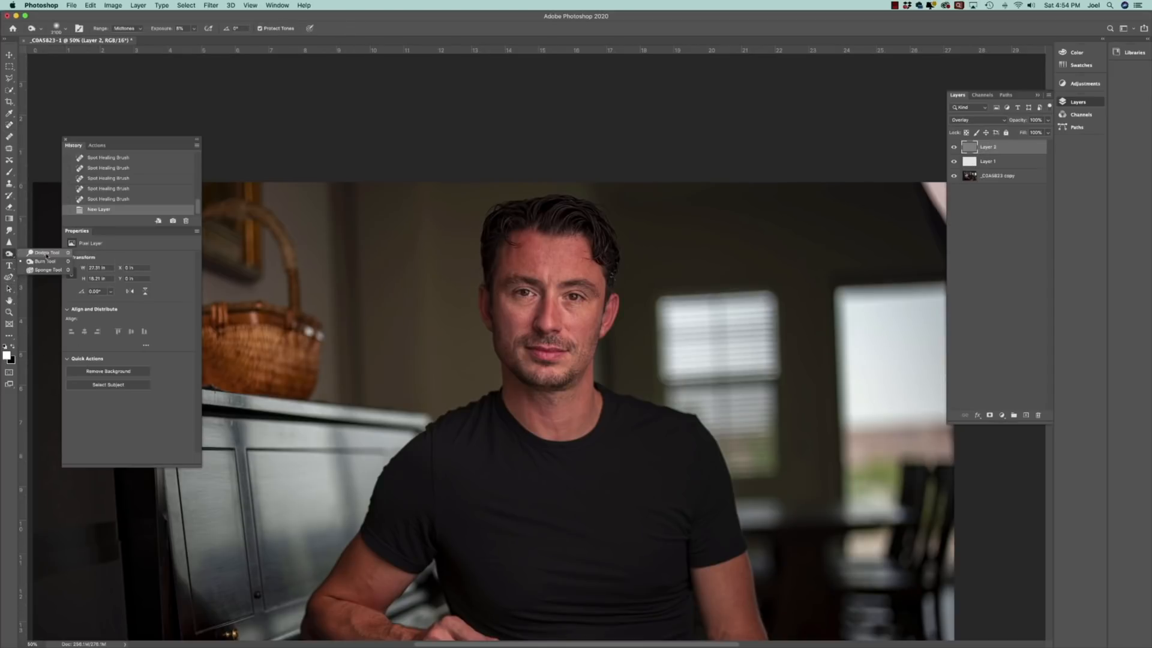
left_click(45, 253)
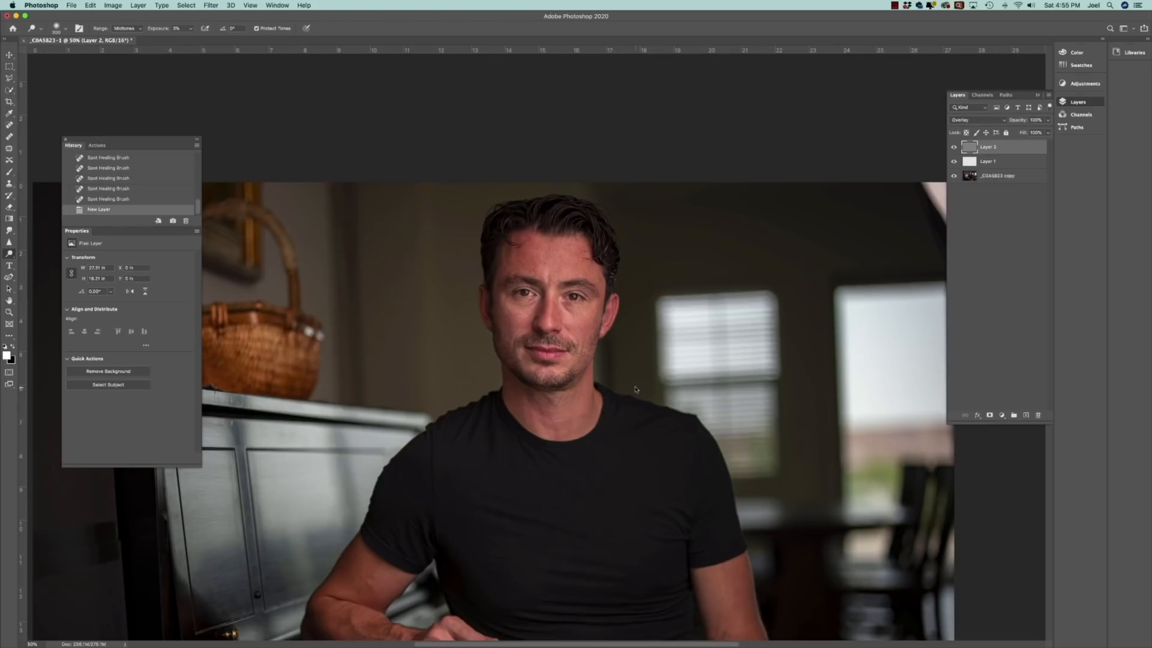
Step: Add a Black & White adjustment layer on top and lower its Reds to about -20
left_click(1002, 415)
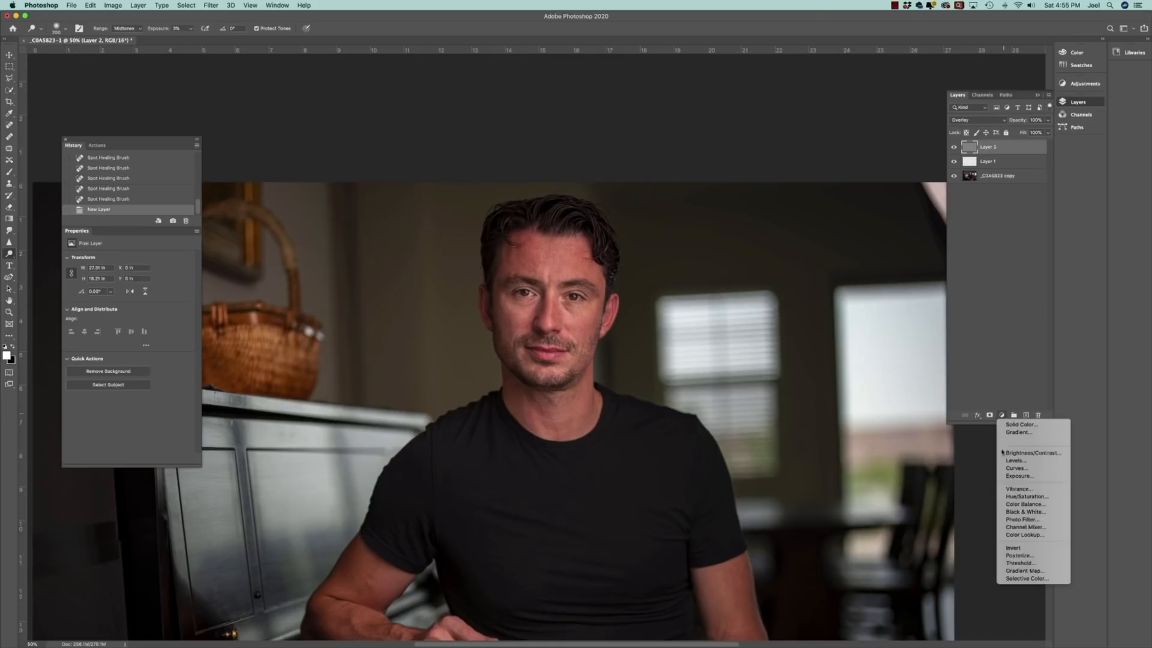
left_click(1020, 511)
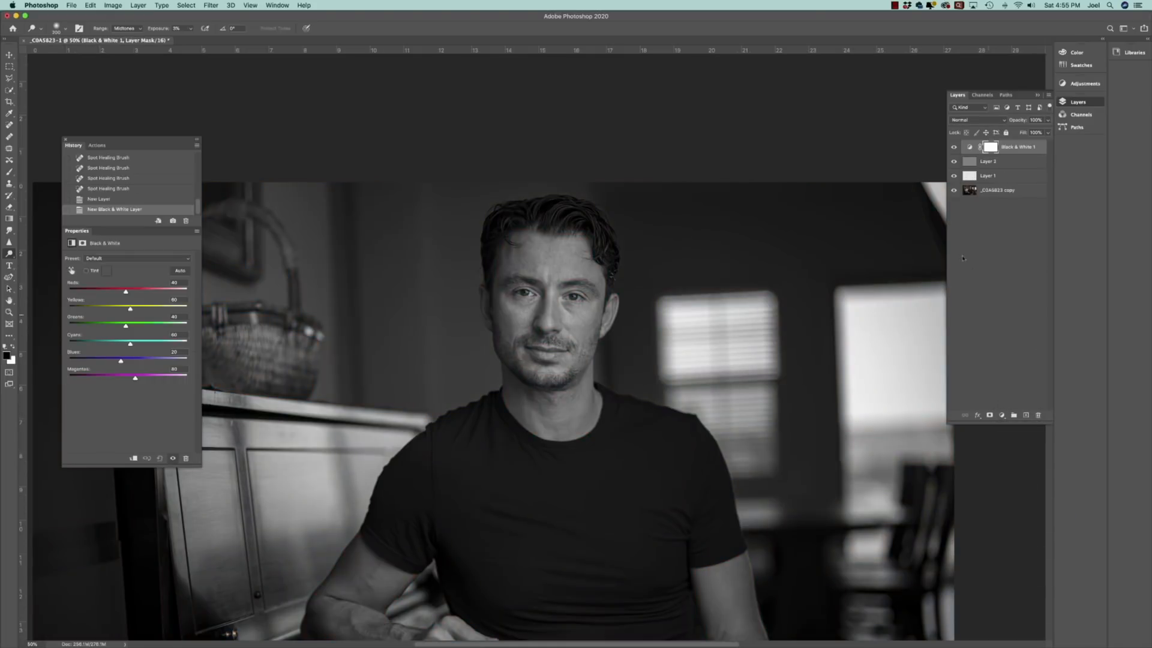
left_click(969, 147)
left_click_drag(125, 292, 111, 292)
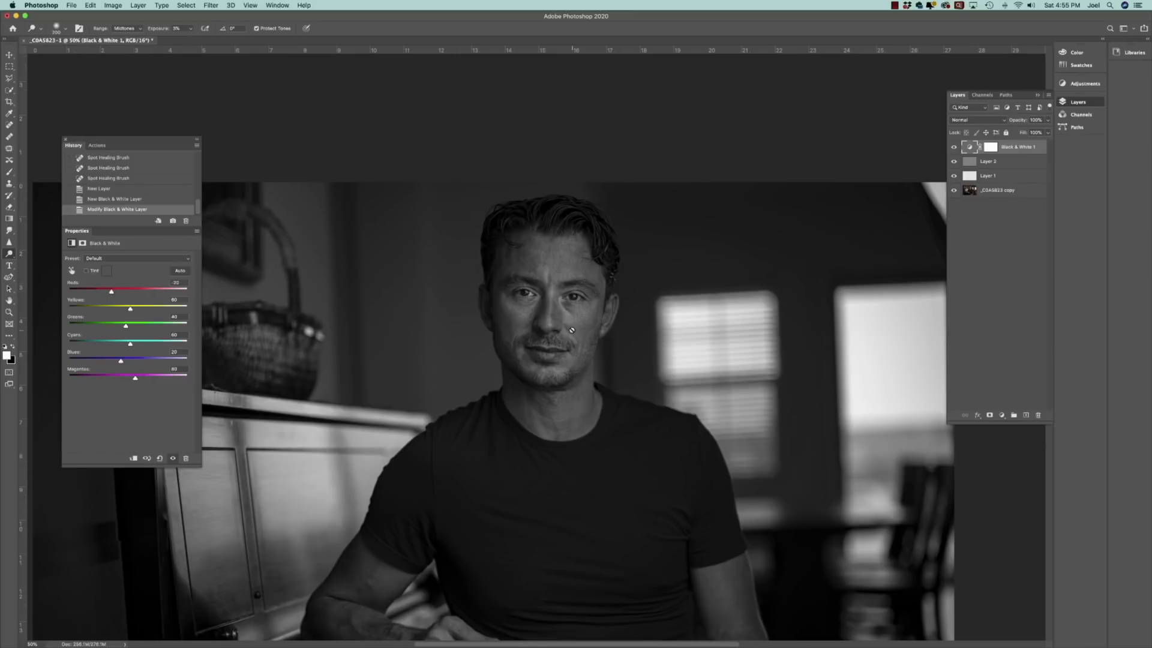
Step: Dodge the dark patches beneath the eye on the image's right side on the gray Overlay layer
key("super+1")
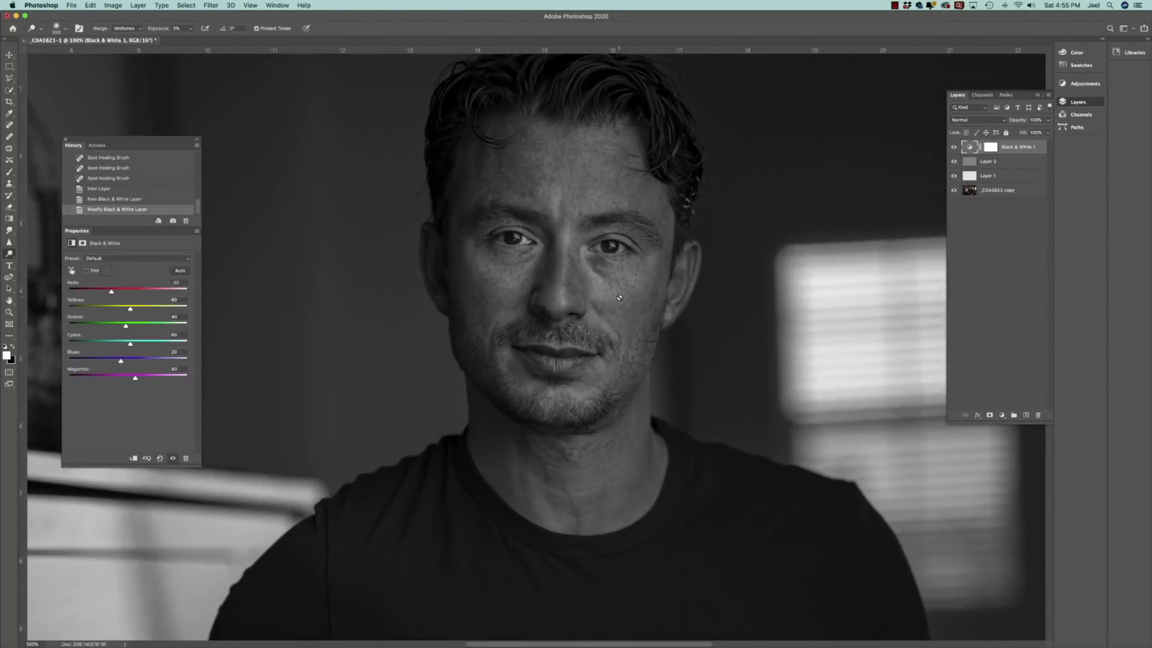
left_click(972, 162)
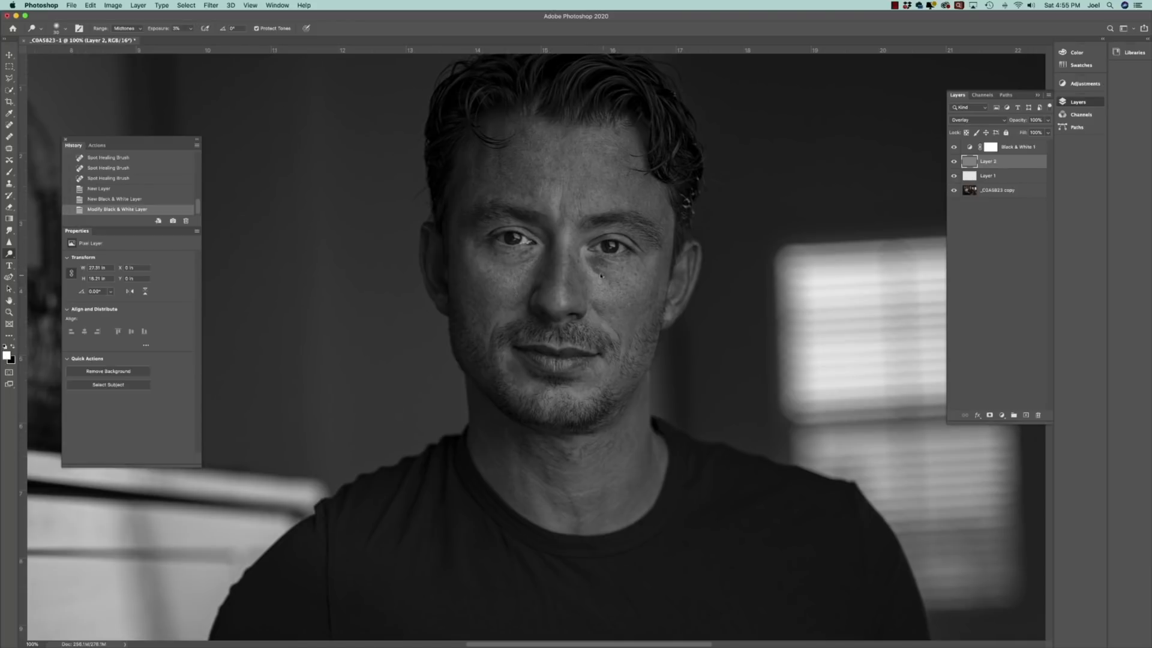
left_click_drag(598, 274, 594, 262)
left_click_drag(601, 275, 598, 268)
left_click_drag(599, 269, 604, 272)
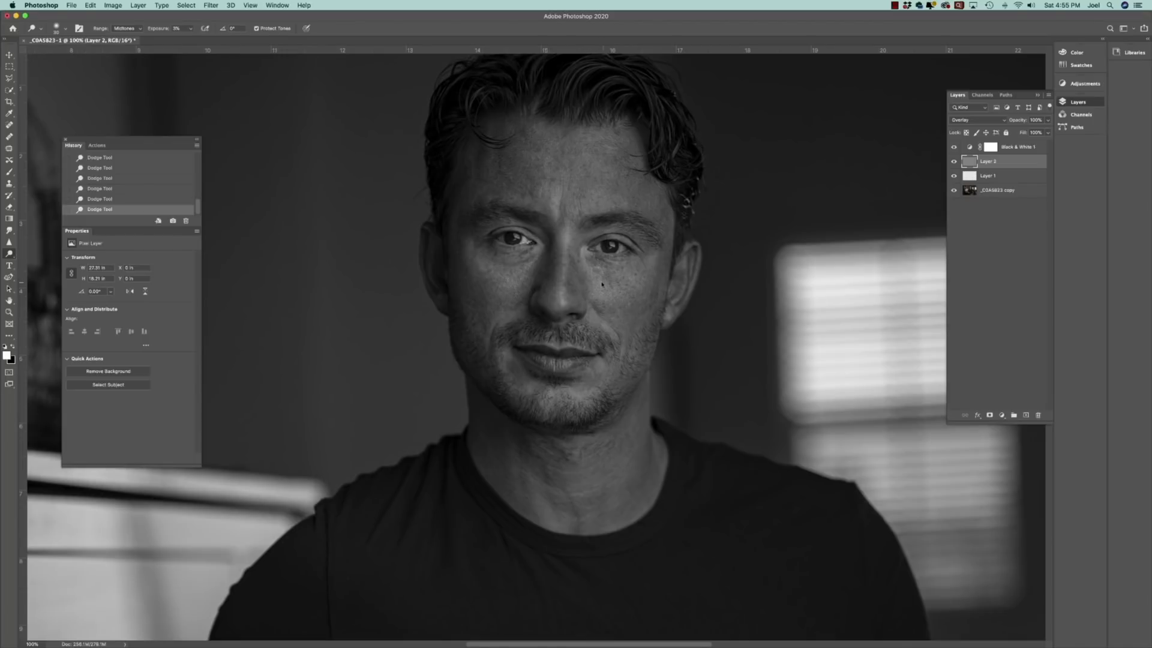
Step: Dodge the shadows beside the nose and beneath the eye on the image's left side
left_click_drag(602, 284, 595, 294)
left_click_drag(596, 309, 582, 278)
mouse_move(576, 294)
left_mouse_down()
mouse_move(555, 269)
mouse_move(531, 270)
mouse_move(542, 247)
mouse_move(516, 255)
mouse_move(529, 256)
left_mouse_up()
left_click_drag(534, 260, 523, 242)
Step: Dodge the cheek on the image's right side and the lower face with a larger brush, checking the result in color
key("bracketright")
left_click_drag(612, 309, 654, 292)
mouse_move(520, 381)
left_mouse_down()
mouse_move(508, 363)
mouse_move(546, 393)
mouse_move(585, 392)
left_mouse_up()
left_click(954, 147)
left_click(954, 147)
Step: Show the whole portrait in full-screen mode with the menu bar
key("super+minus")
key("super+minus")
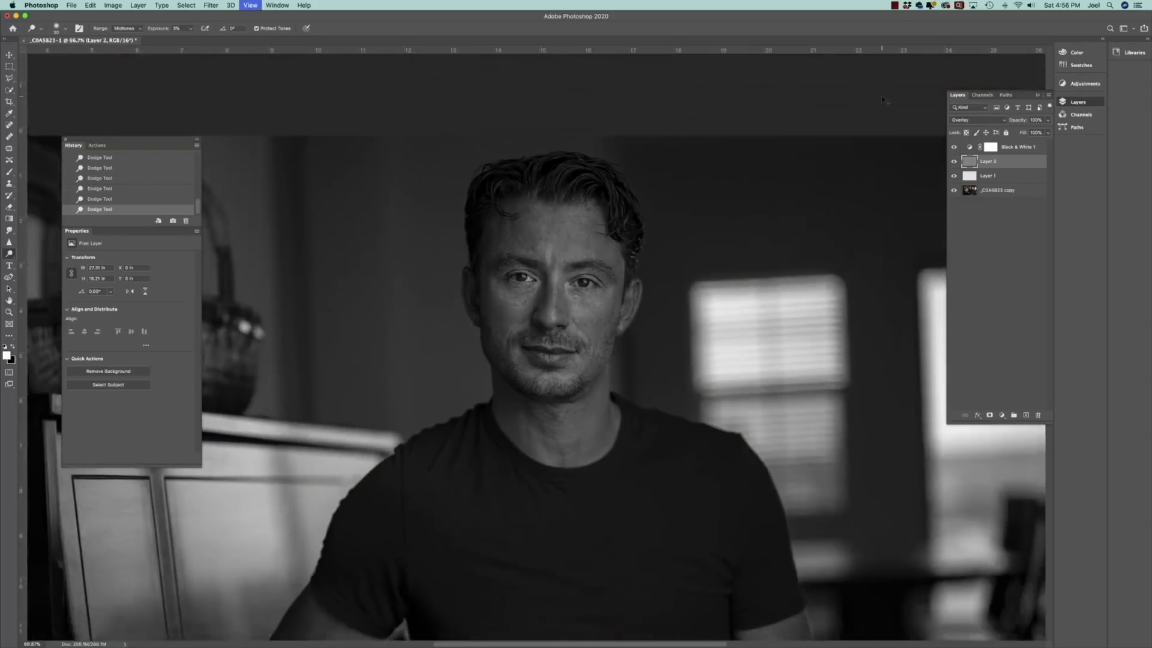
key("super+minus")
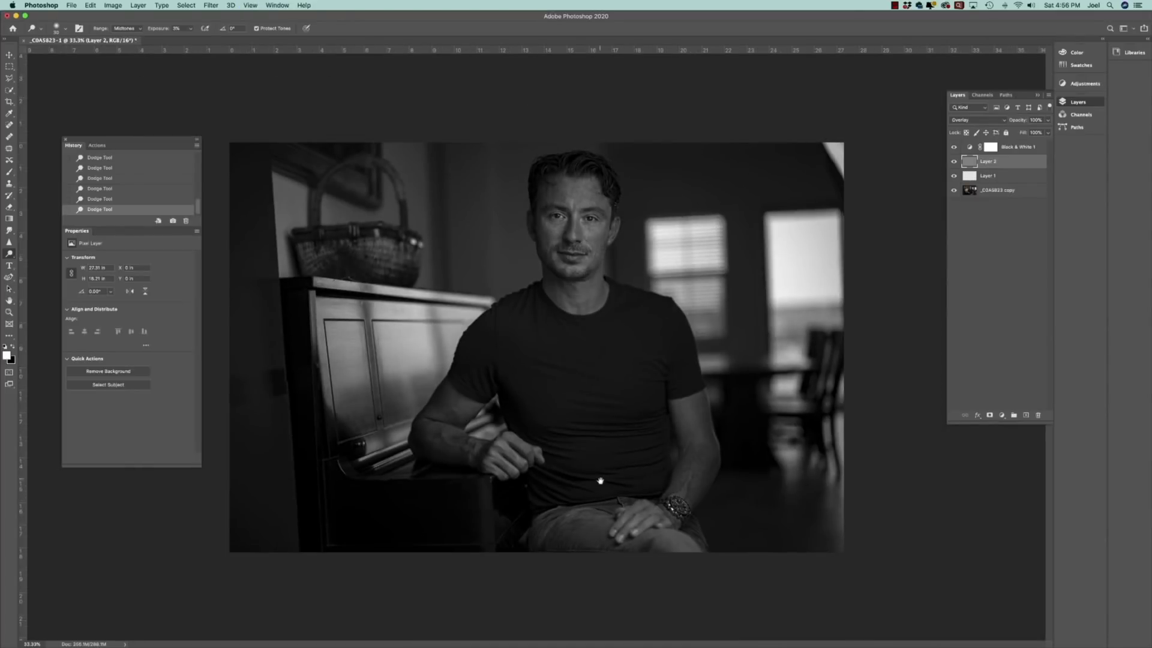
key("f")
left_click_drag(613, 330, 583, 369)
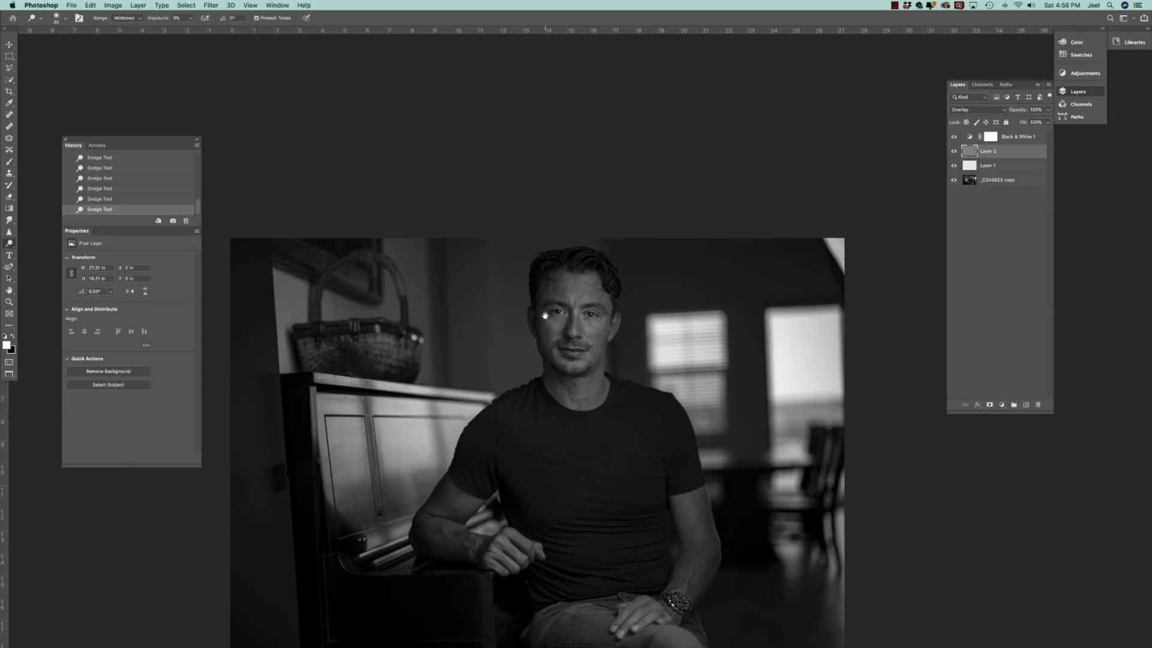
Step: Burn the bright areas of the cheekbone, under-eye and cheek on the image's left side
left_click(544, 317, "alt")
left_click(548, 321, "alt")
left_click(558, 324, "alt")
left_click(562, 324, "alt")
left_click(555, 340, "alt")
left_click(554, 339, "alt")
Step: Even out the cheek and under-eye area on the image's right side by dodging dark patches and burning bright ones
left_click(585, 334)
left_click(606, 329)
left_click(586, 330)
left_click(597, 327, "alt")
left_click(584, 319)
left_click(586, 320)
left_click(594, 328)
Step: Burn the highlight between the brows and dodge across the forehead with increasingly larger brushes
left_click(572, 300, "alt")
key("bracketright")
left_click(569, 294)
key("bracketright")
key("bracketright")
key("bracketright")
left_click(552, 284)
left_click(554, 286)
left_click(600, 286)
key("bracketright")
left_click(614, 283)
Step: Dodge and burn the neck's side on the image's left and its base near the collar with a smaller brush
key("bracketleft")
key("bracketleft")
key("bracketleft")
key("bracketleft")
left_click(557, 389, "alt")
left_click_drag(562, 408, 579, 416)
left_click(559, 399, "alt")
left_click(560, 389)
left_click(559, 389)
left_click(560, 391)
left_click(575, 411, "alt")
left_click(579, 409, "alt")
left_click(585, 399, "alt")
left_click(587, 398, "alt")
key("super+z")
key("super+z")
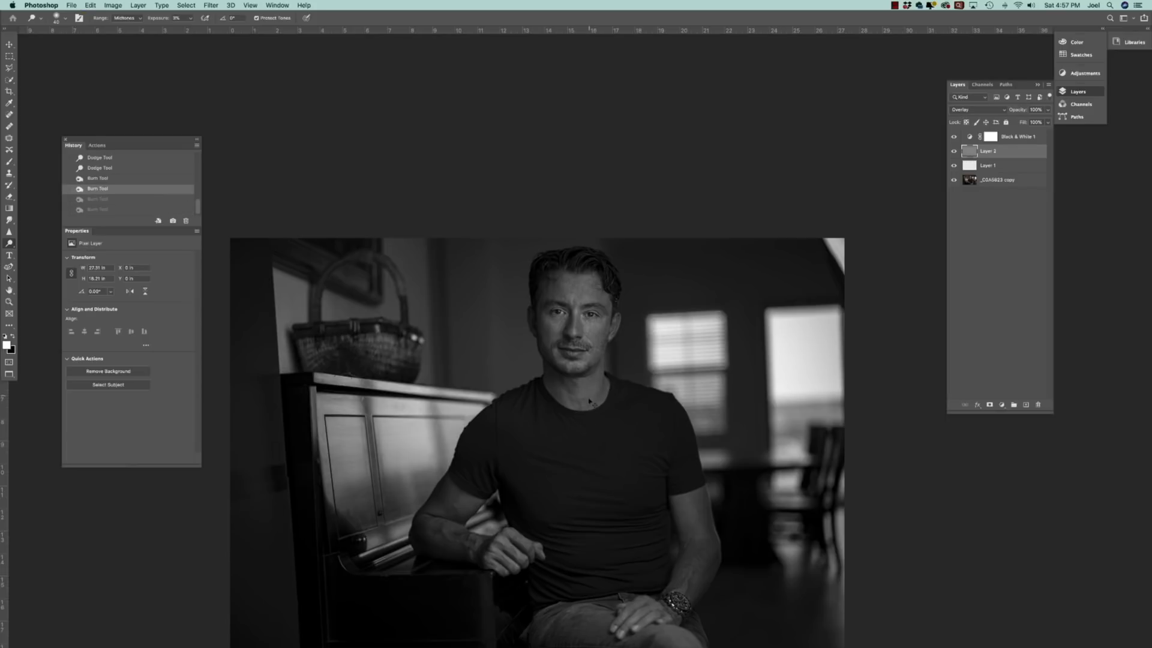
Step: Dodge the middle of the neck, burn its base at the collar, and dodge the side up toward the jaw
left_click(583, 401)
left_click_drag(584, 401, 570, 404)
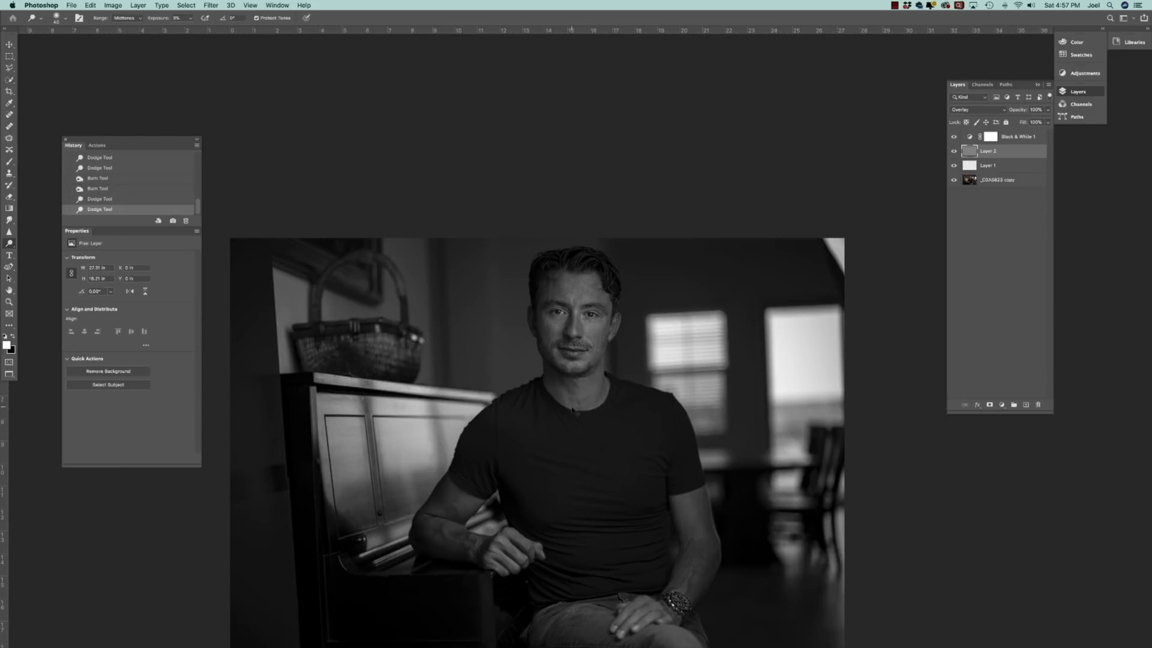
left_click(574, 408, "alt")
left_click(574, 402, "alt")
left_click_drag(604, 398, 607, 358)
Step: Hide the Black & White adjustment layer and dodge the edge of the forehead on the image's left side
left_click(954, 137)
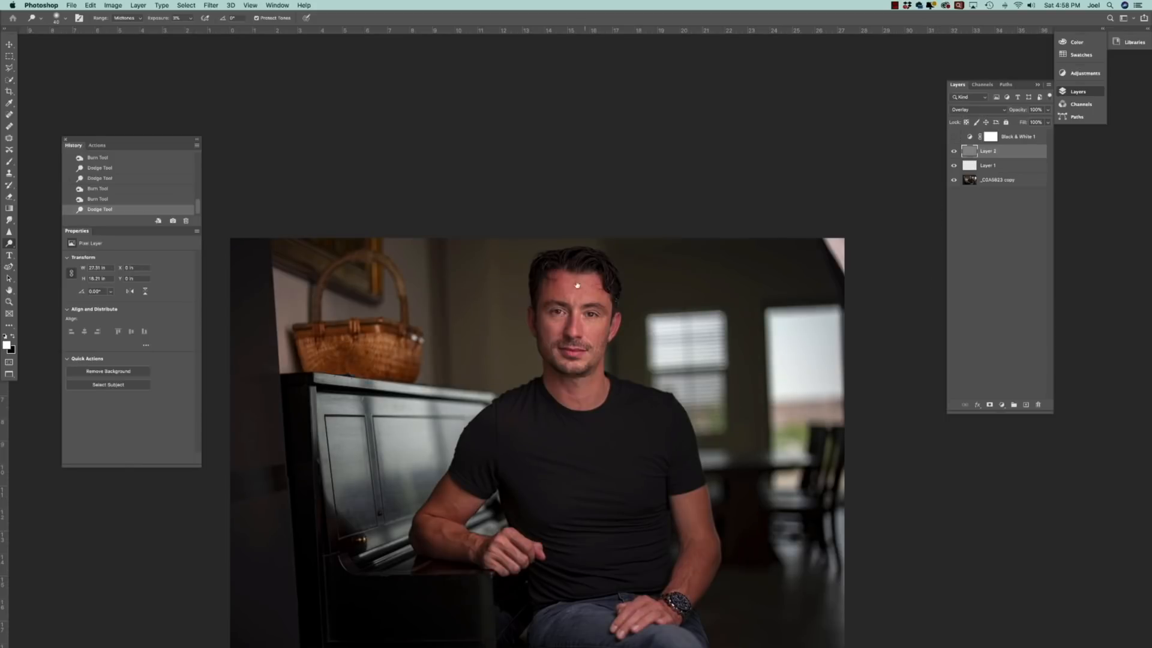
left_click_drag(547, 293, 550, 282)
mouse_move(549, 293)
left_mouse_down()
mouse_move(548, 281)
mouse_move(550, 290)
left_mouse_up()
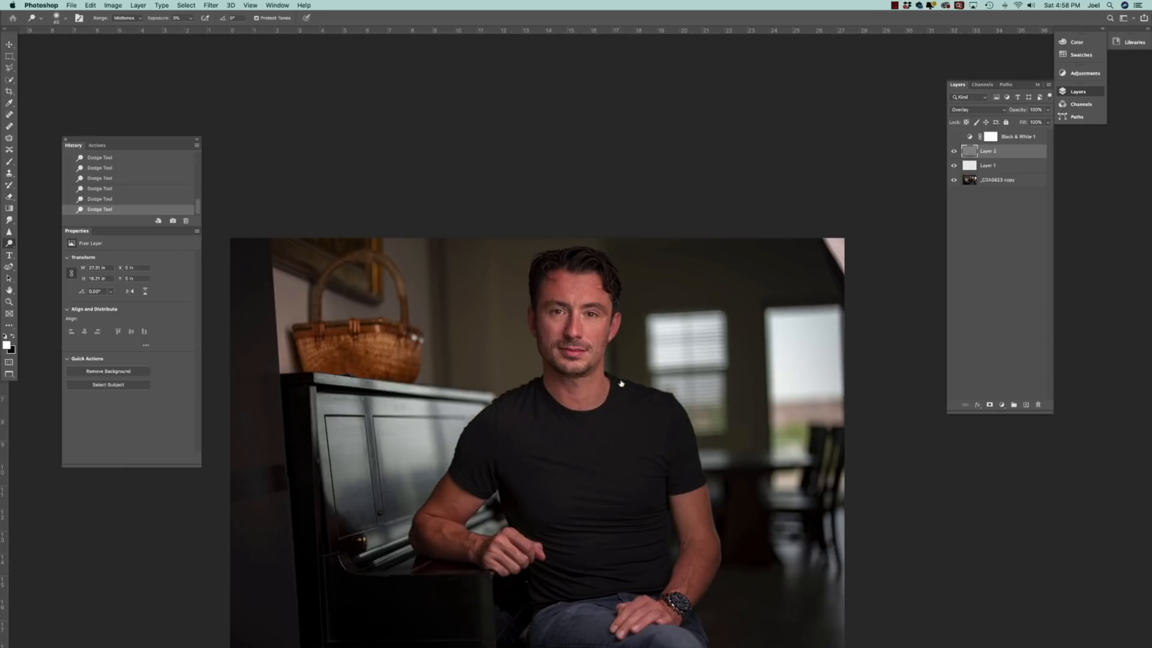
Step: Burn the cheek and jaw edge on the image's right side and refine the tones between the brows
left_click(604, 324, "alt")
left_click(606, 356, "alt")
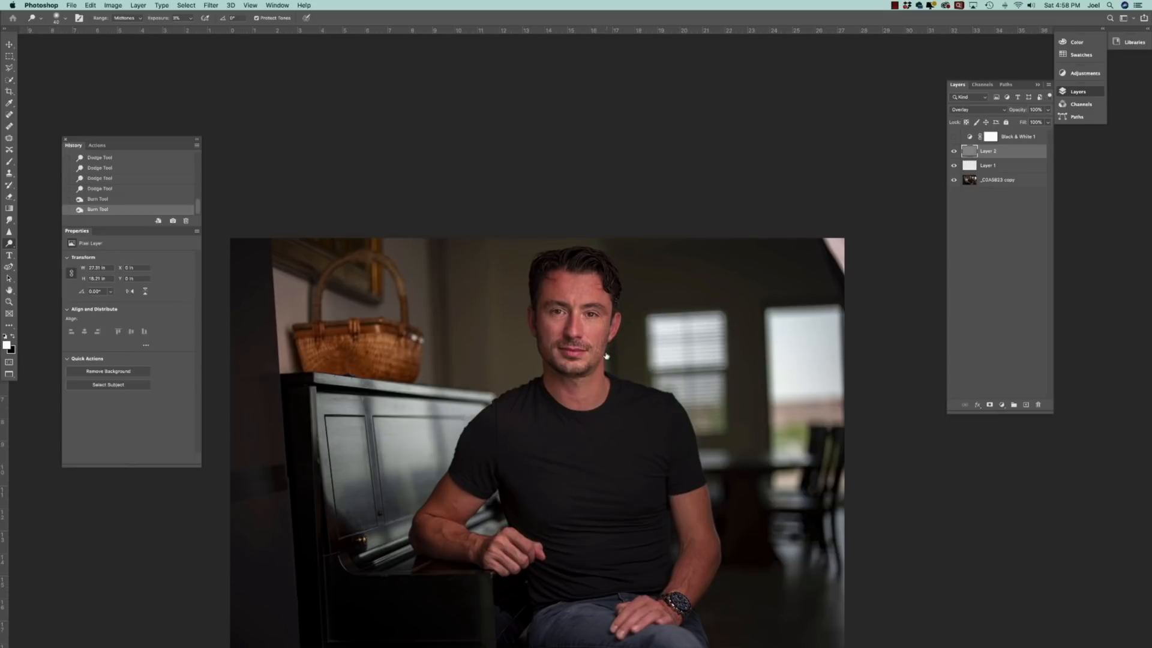
left_click(573, 304, "alt")
left_click(574, 313)
left_click(573, 313, "alt")
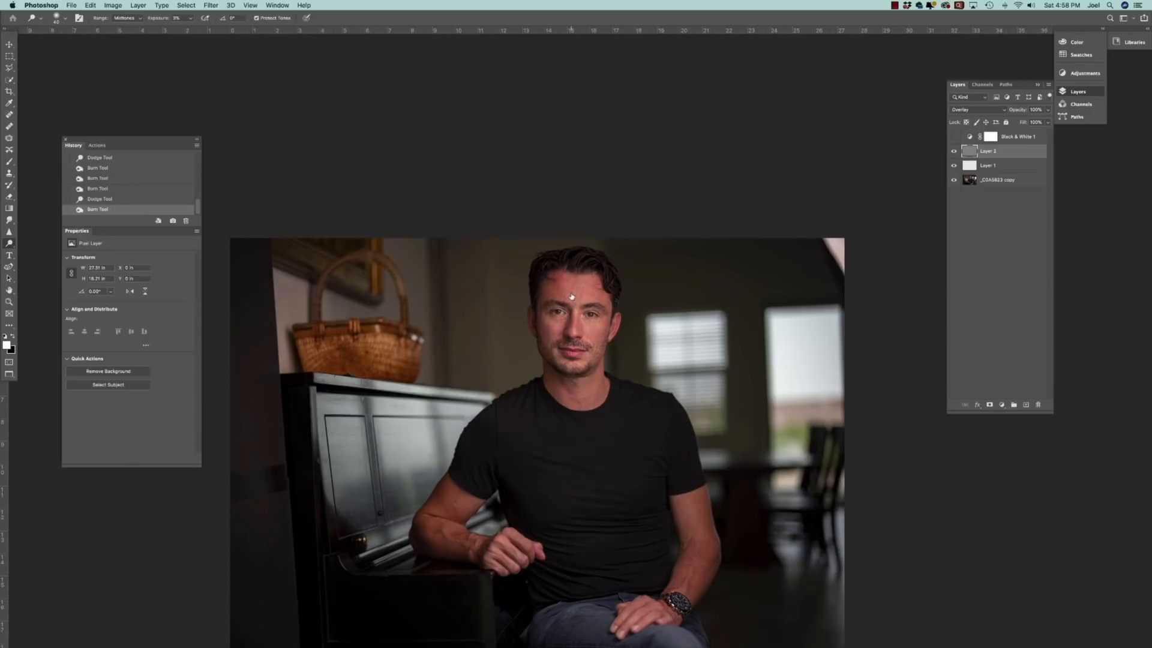
Step: Burn around the jaw and chin, dodge small areas of the jaw and forehead, and stamp the visible layers into a new layer
left_click(557, 360, "alt")
left_click(556, 358, "alt")
left_click(578, 376, "alt")
left_click(582, 368, "alt")
left_click(587, 359, "alt")
left_click(558, 362)
left_click_drag(581, 296, 588, 300)
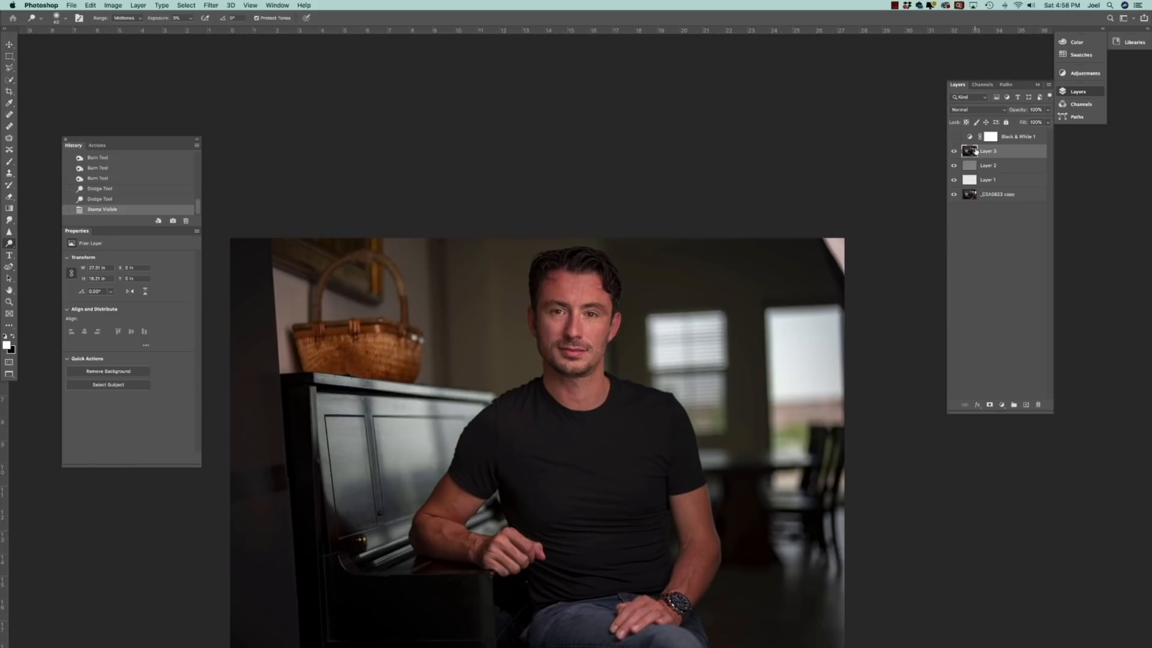
Step: Duplicate the stamped layer, set the copy's opacity to 50%, and activate the Patch Tool
left_click_drag(954, 165, 953, 193)
key("super+j")
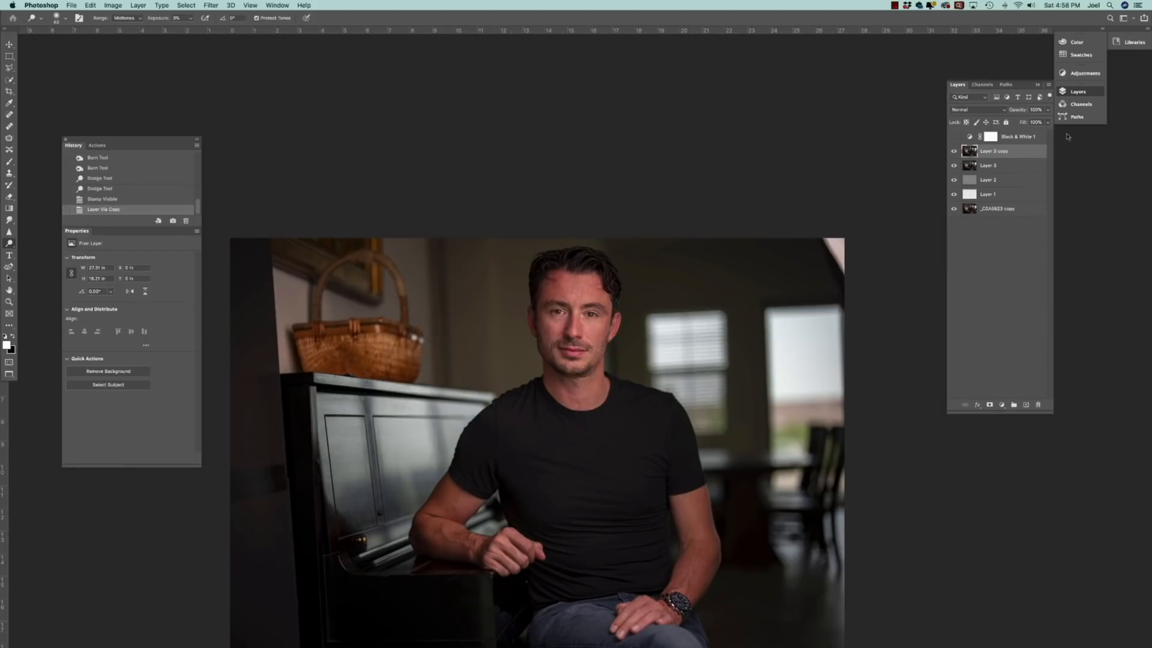
left_click_drag(1018, 112, 1004, 113)
left_click_drag(1011, 113, 1015, 114)
left_click(10, 138)
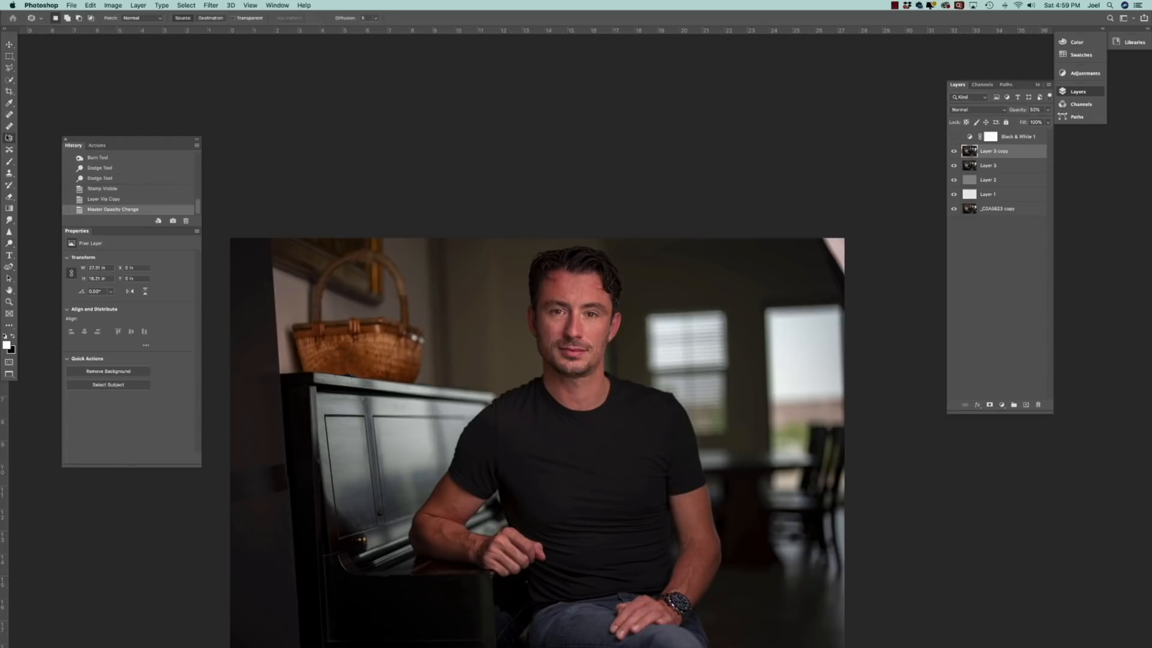
Step: Patch the skin under the eye on the image's right side with smoother cheek skin and clear the selection
key("super+plus")
key("super+plus")
key("super+plus")
key("super+plus")
key("super+plus")
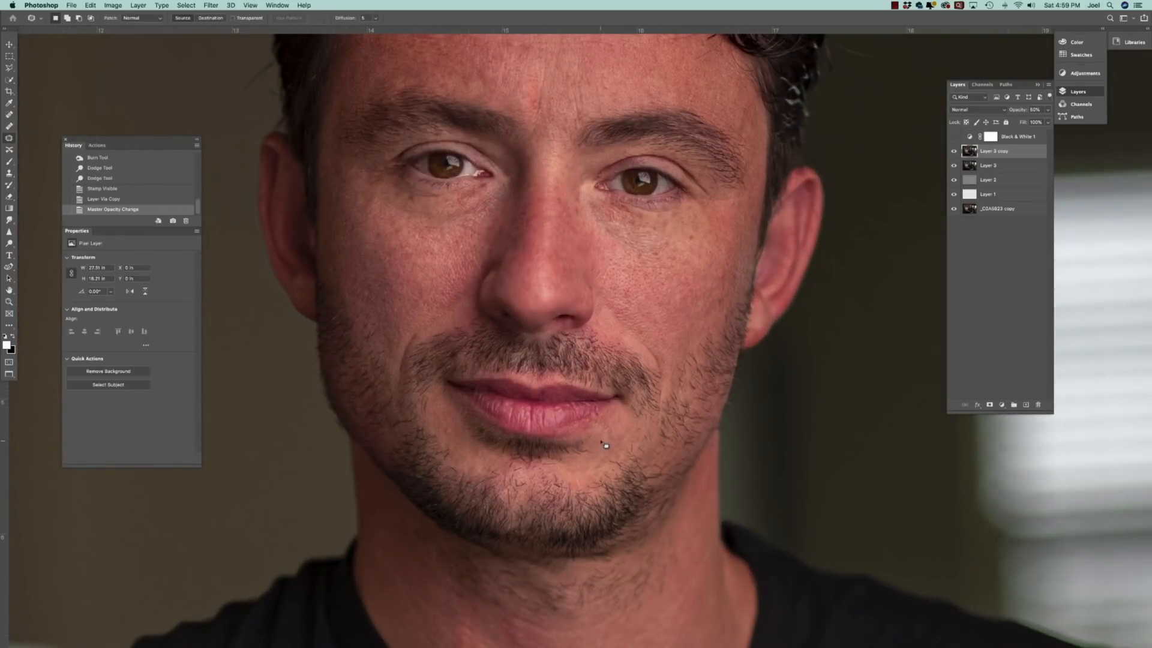
mouse_move(632, 211)
left_mouse_down()
mouse_move(618, 204)
mouse_move(592, 225)
mouse_move(642, 251)
mouse_move(642, 240)
mouse_move(675, 249)
mouse_move(691, 266)
left_mouse_up()
key("super+d")
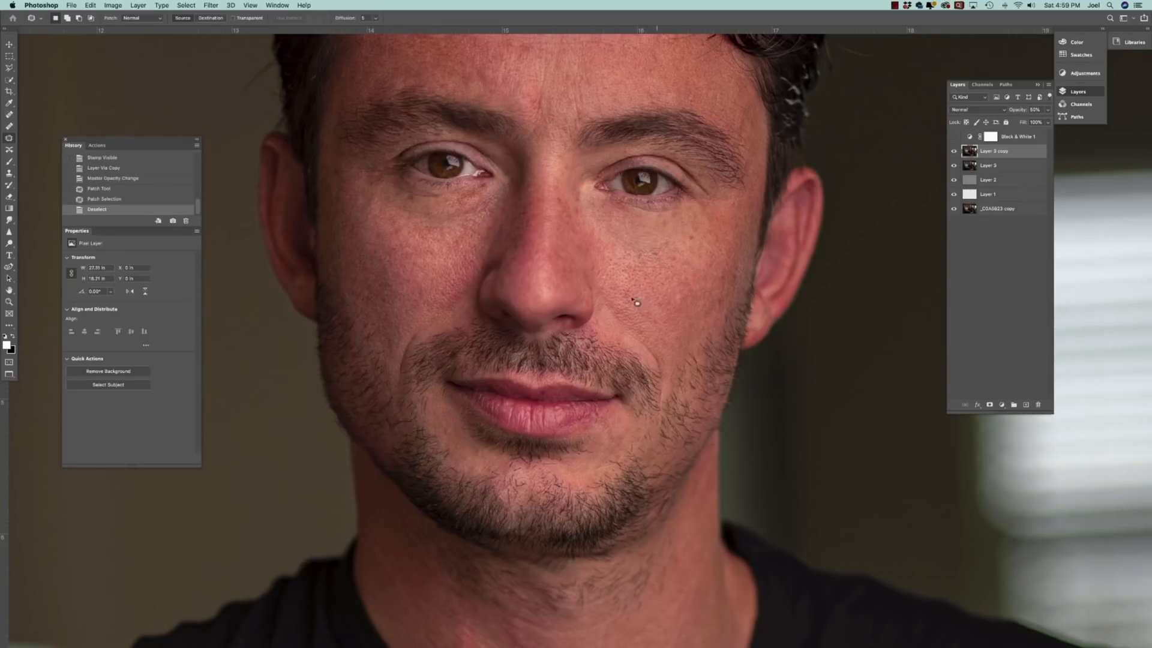
Step: Patch the cheek on the image's left side and both sides of the chin below the mouth, using smoother cheek skin for the chin
mouse_move(493, 190)
left_mouse_down()
mouse_move(418, 213)
mouse_move(452, 249)
mouse_move(486, 185)
left_mouse_up()
left_click_drag(444, 231, 438, 275)
left_click(444, 502)
mouse_move(452, 442)
left_mouse_down()
mouse_move(481, 457)
mouse_move(451, 441)
mouse_move(589, 254)
mouse_move(668, 322)
left_mouse_up()
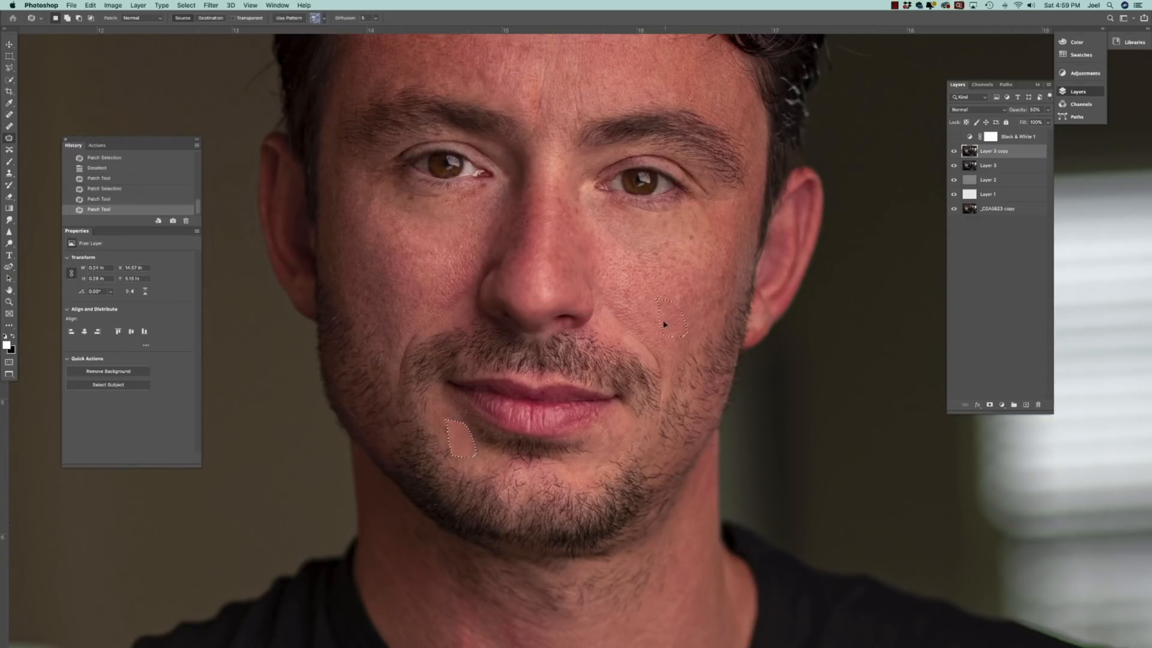
key("super+d")
mouse_move(622, 474)
left_mouse_down()
mouse_move(597, 478)
mouse_move(600, 461)
mouse_move(621, 471)
mouse_move(679, 306)
left_mouse_up()
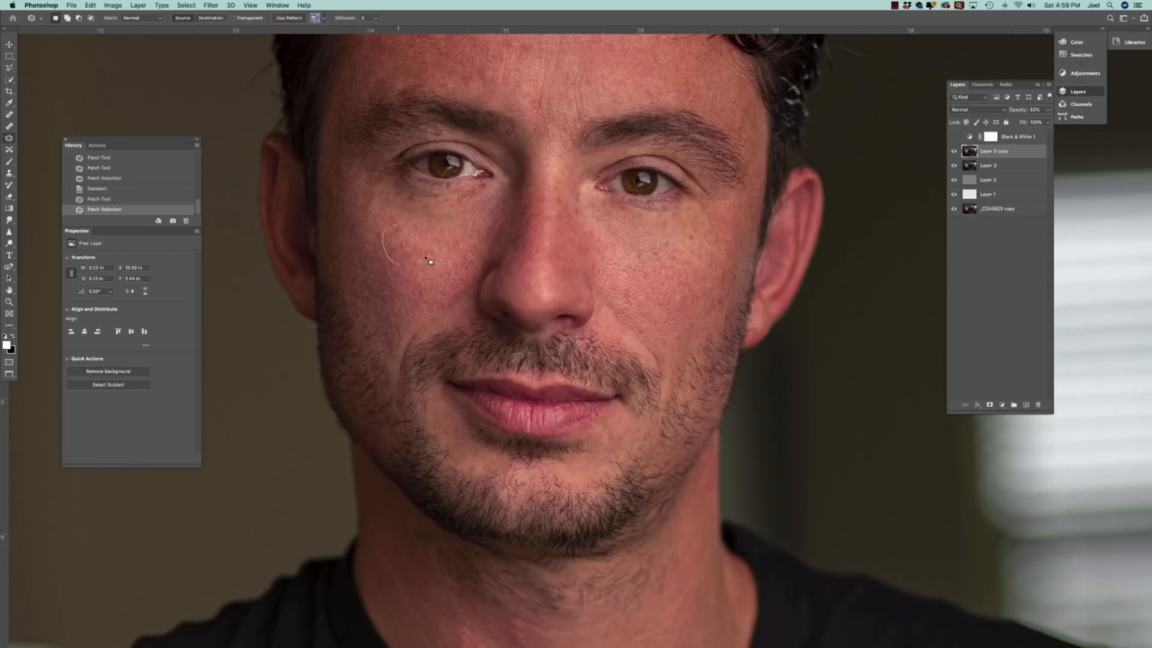
key("super+d")
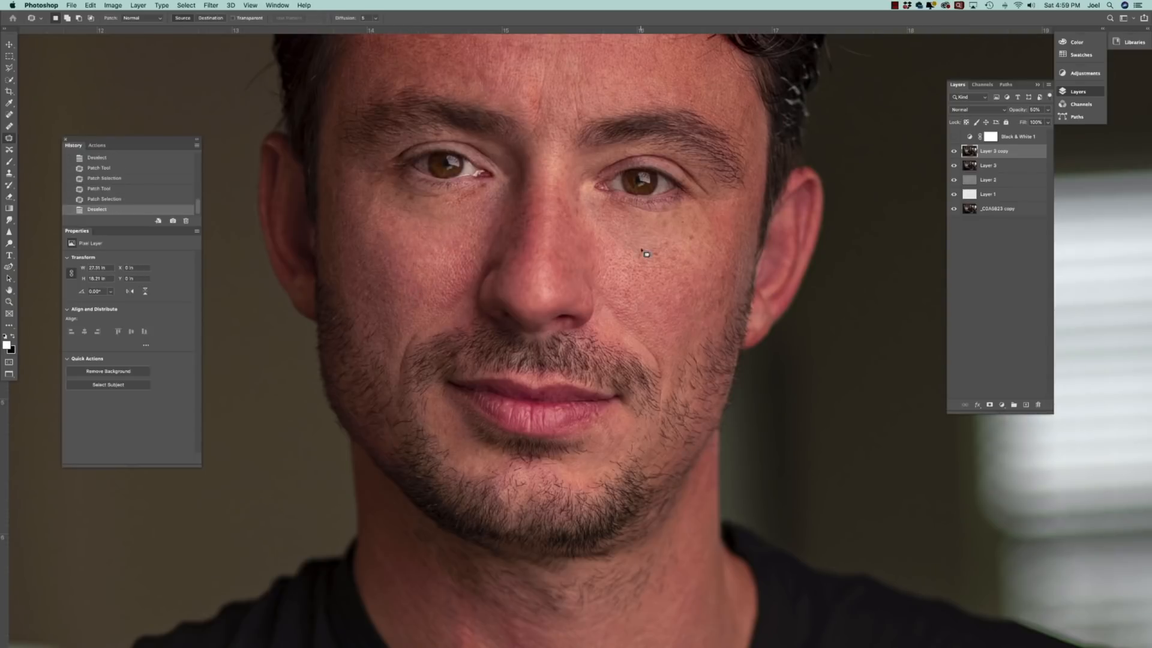
Step: Patch small areas of the upper cheek beside the nose on the image's right side, sampling adjacent skin
mouse_move(642, 249)
left_mouse_down()
mouse_move(664, 280)
mouse_move(627, 262)
left_mouse_up()
key("super+d")
mouse_move(626, 266)
left_mouse_down()
mouse_move(642, 284)
mouse_move(622, 288)
left_mouse_up()
key("super+d")
left_click_drag(625, 291, 645, 281)
key("super+d")
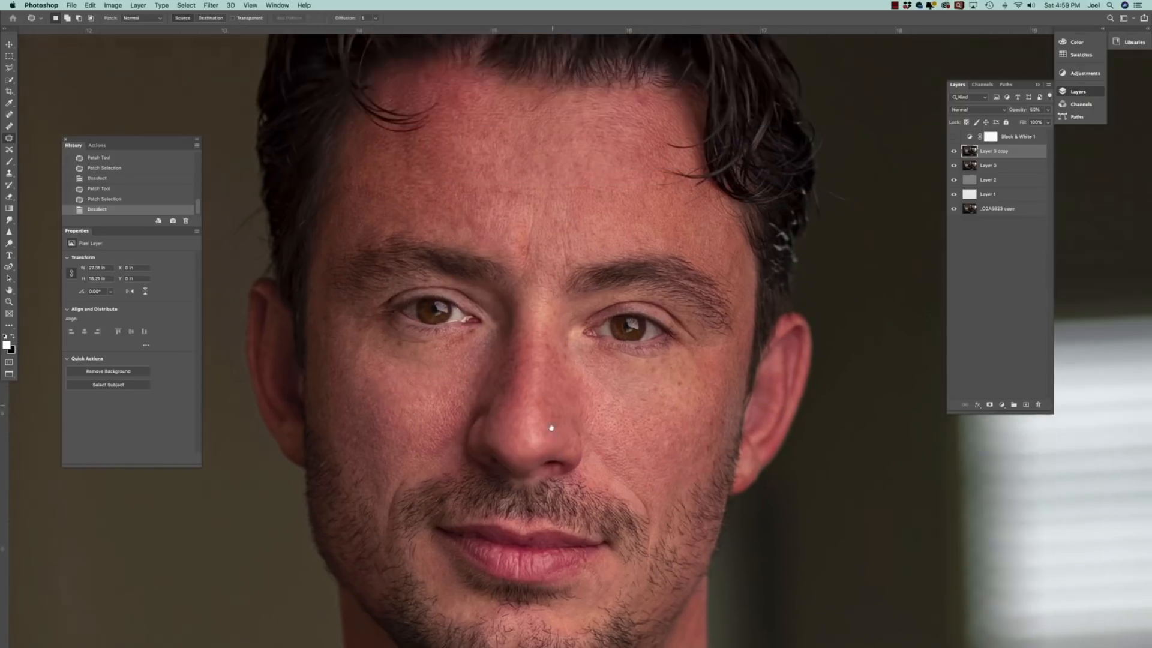
Step: Patch the lines and uneven skin on the central forehead just above and between the eyebrows
scroll(550, 283, "up", 5)
left_click_drag(503, 228, 529, 230)
left_click_drag(525, 230, 520, 245)
key("super+d")
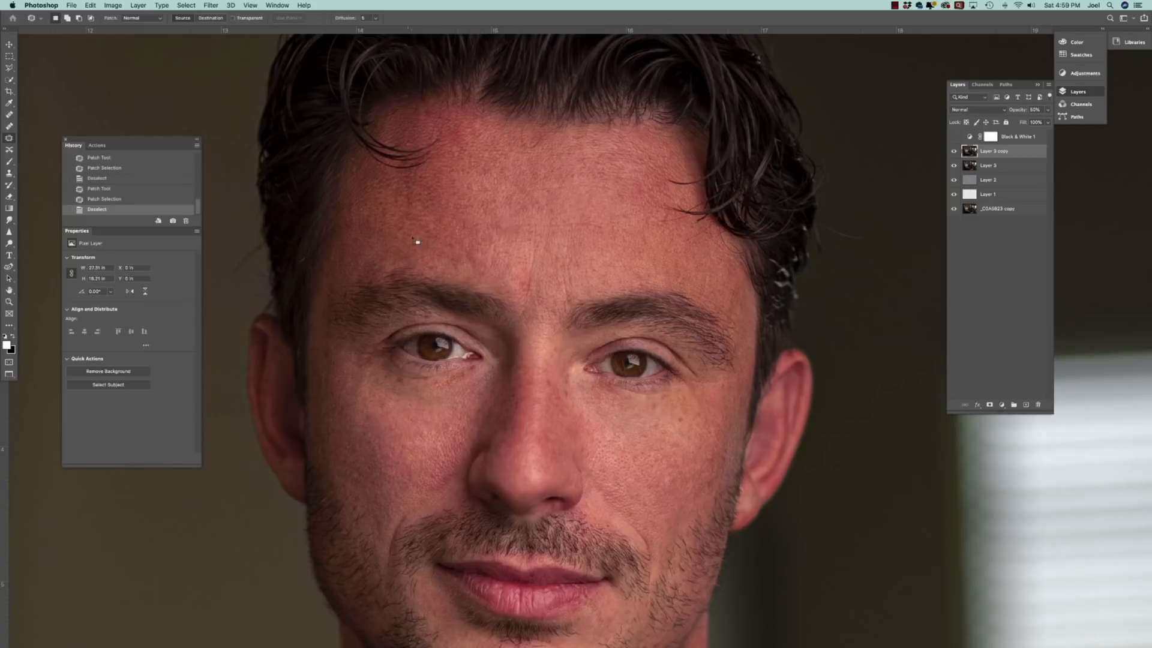
mouse_move(464, 266)
left_mouse_down()
mouse_move(478, 285)
mouse_move(495, 264)
left_mouse_up()
key("super+d")
left_click_drag(494, 264, 499, 249)
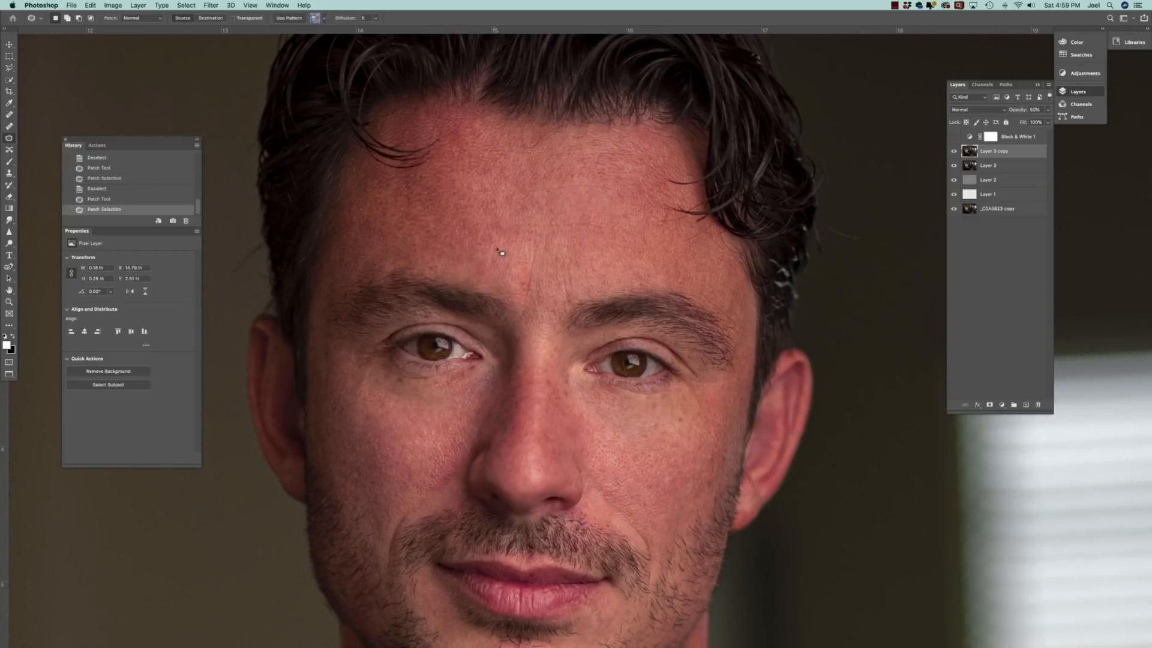
key("super+d")
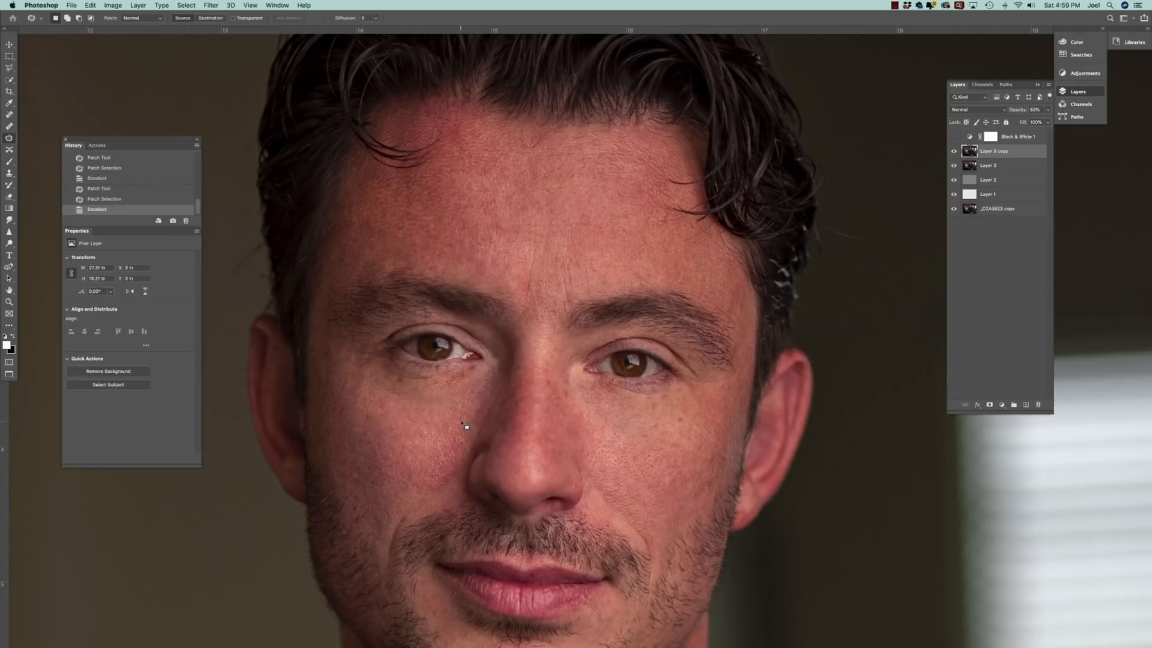
Step: Patch the shaded skin beside the nose on the image's left side, undoing the first try and sampling again
mouse_move(480, 439)
left_mouse_down()
mouse_move(474, 462)
mouse_move(494, 442)
mouse_move(447, 457)
left_mouse_up()
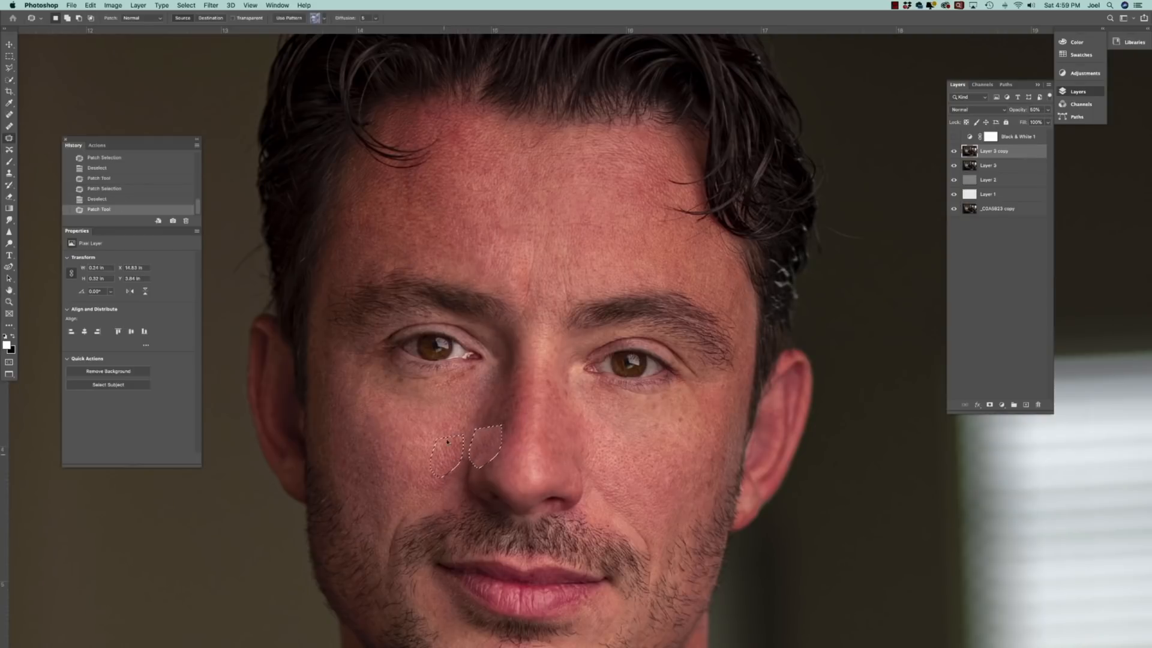
key("super+d")
key("super+z")
key("super+z")
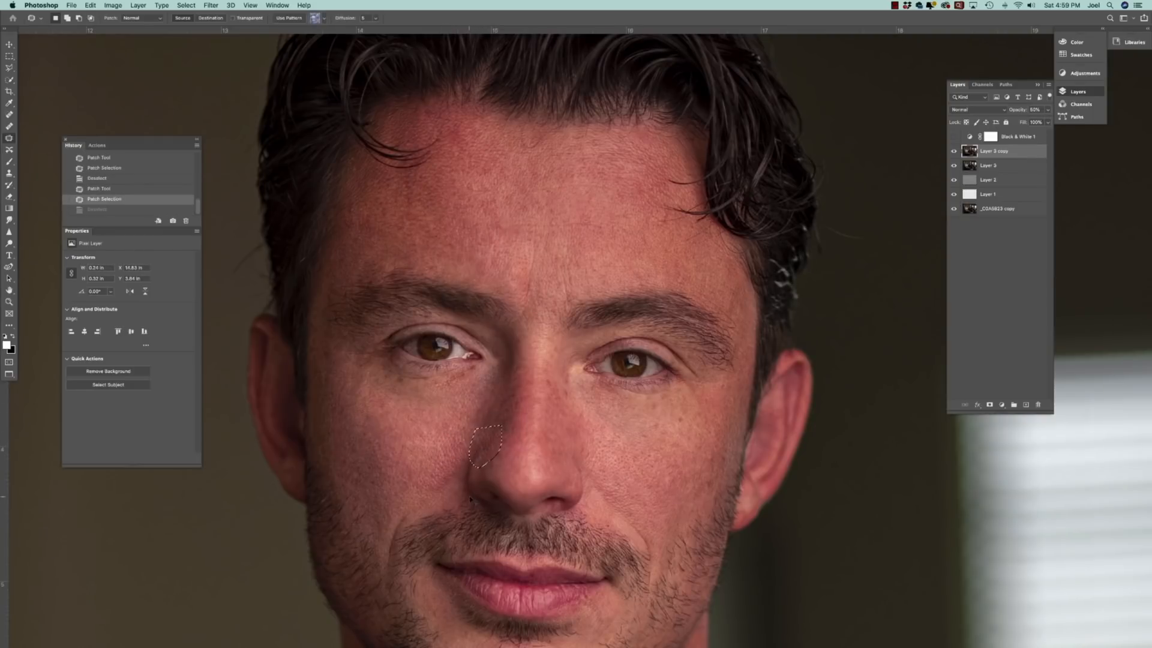
mouse_move(491, 449)
left_mouse_down()
mouse_move(480, 433)
mouse_move(503, 438)
left_mouse_up()
key("super+d")
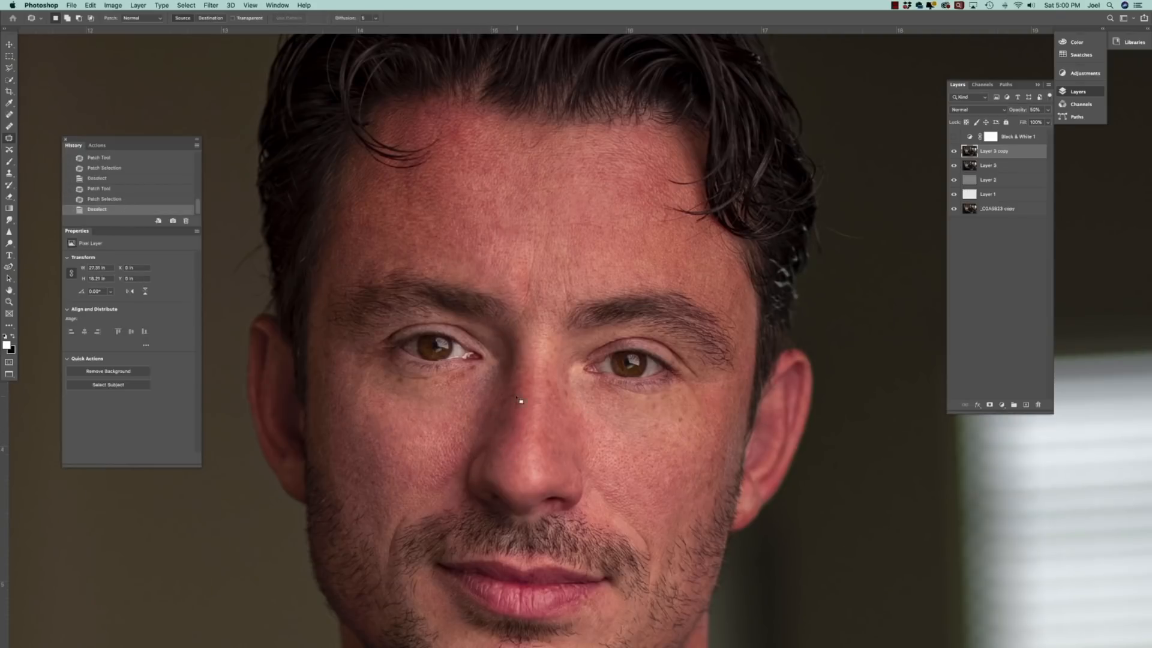
Step: Patch the side of the nose bridge and the cheek beside the nostril on the image's right side
mouse_move(517, 398)
left_mouse_down()
mouse_move(510, 385)
mouse_move(556, 402)
mouse_move(579, 523)
mouse_move(594, 472)
left_mouse_up()
key("super+d")
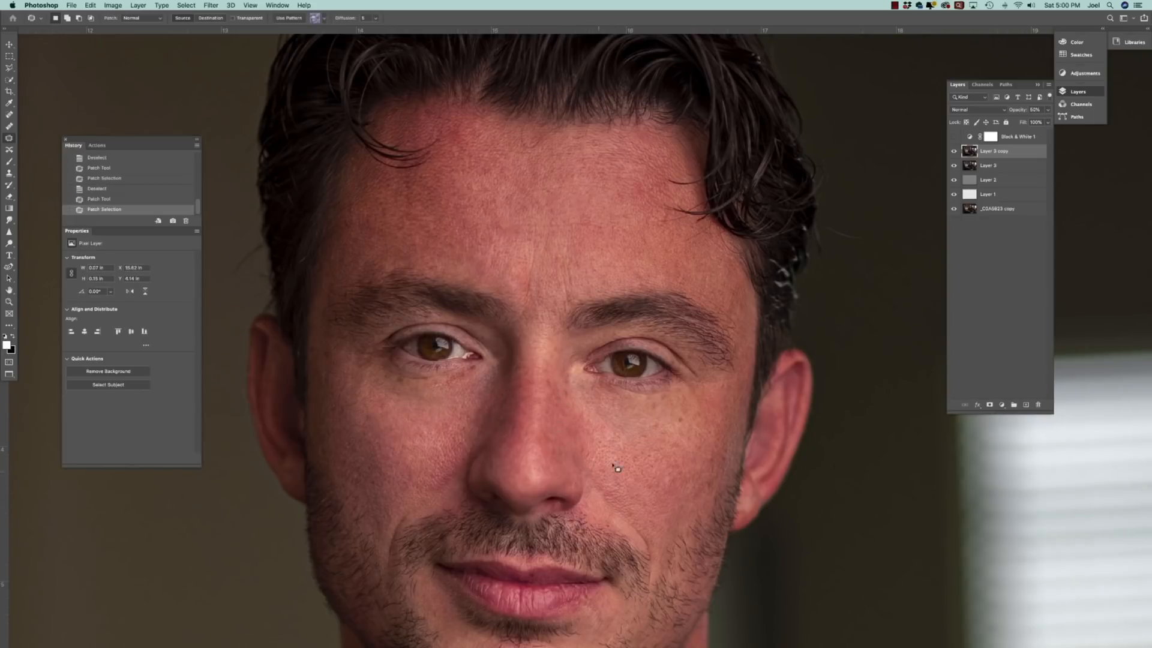
key("super+d")
Step: Patch the base of the neck above the shirt collar, then toggle the patch off and on to compare
key("super+minus")
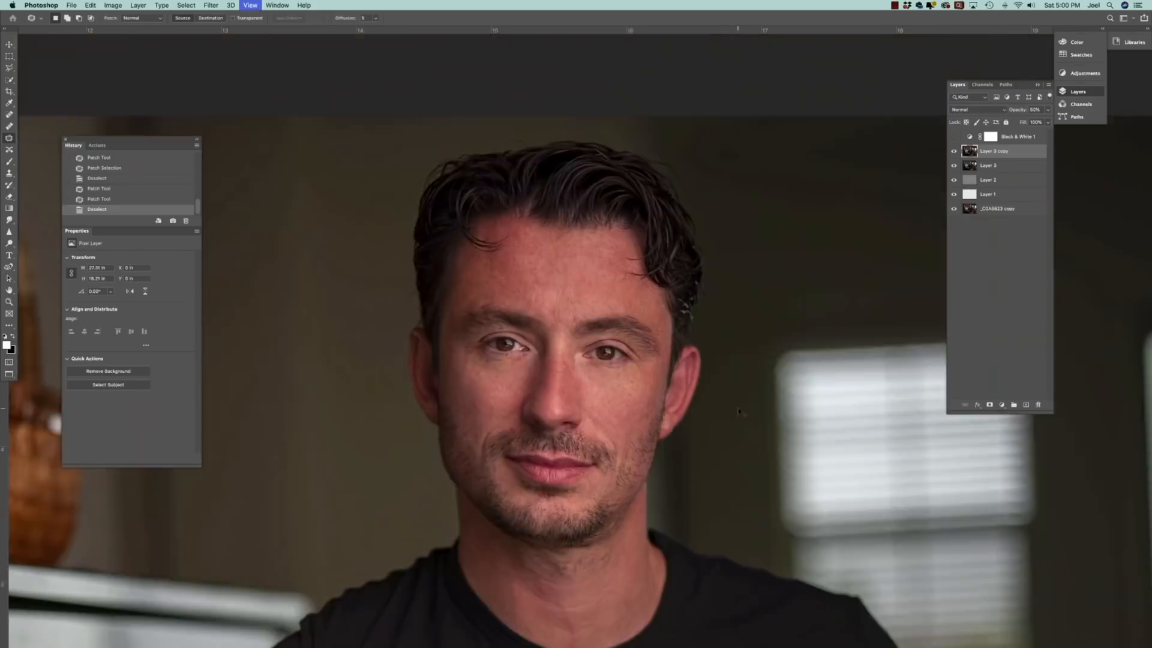
key("super+minus")
key("super+minus")
key("super+minus")
key("super+minus")
key("super+minus")
key("super+minus")
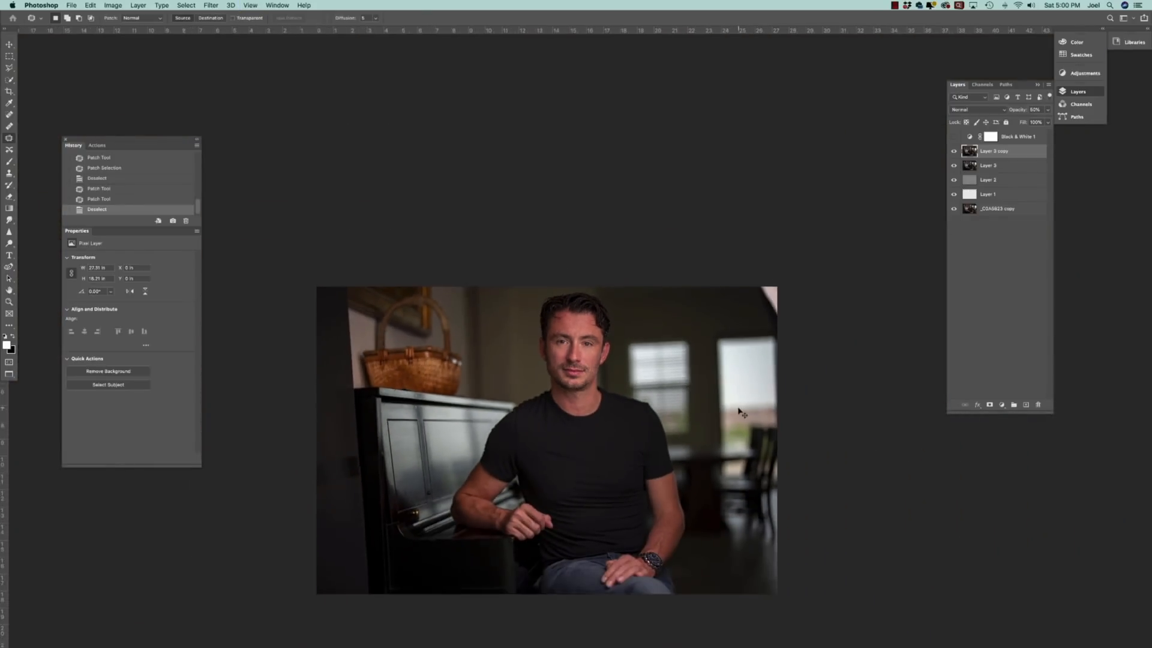
key("super+plus")
key("super+plus")
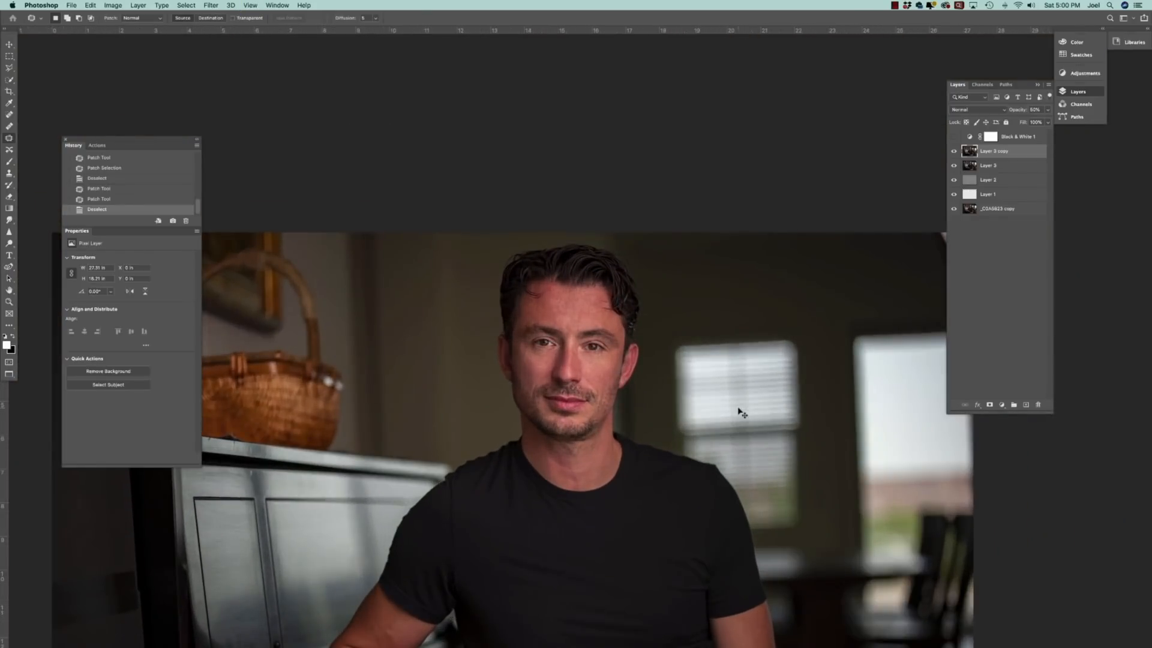
mouse_move(581, 472)
left_mouse_down()
mouse_move(570, 476)
mouse_move(580, 473)
left_mouse_up()
key("super+z")
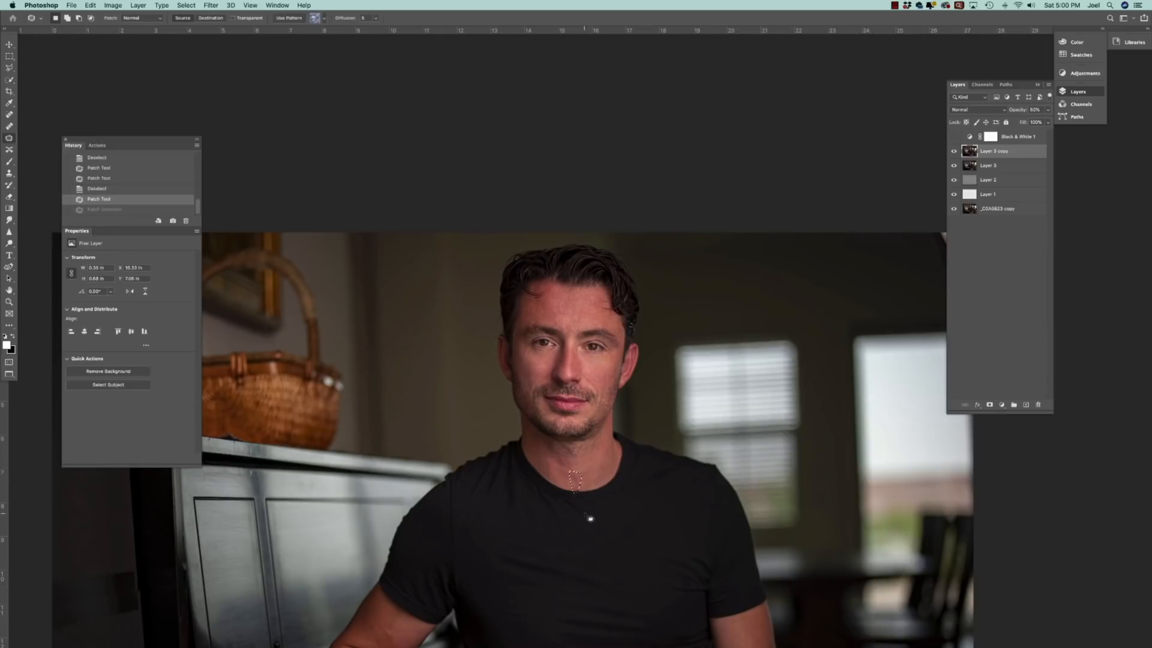
key("super+z")
key("super+shift+z")
key("super+shift+z")
key("super+d")
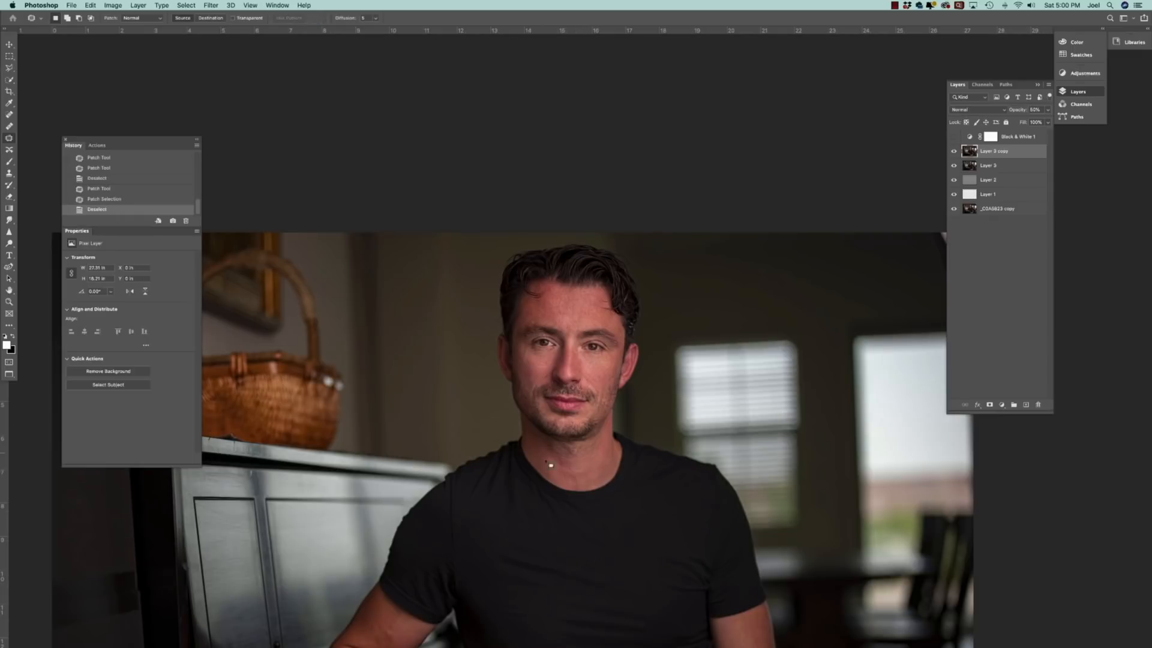
Step: Patch several small areas across the neck between the beard and the shirt collar, sampling nearby neck skin
left_click_drag(560, 472, 563, 464)
mouse_move(565, 463)
left_mouse_down()
mouse_move(578, 464)
mouse_move(550, 451)
mouse_move(563, 477)
mouse_move(578, 455)
mouse_move(581, 466)
left_mouse_up()
key("super+d")
key("super+d")
left_click_drag(577, 460, 599, 446)
key("super+d")
left_click_drag(601, 450, 577, 450)
key("super+d")
left_click_drag(580, 451, 574, 489)
key("super+d")
key("super+d")
Step: Patch the smile line beside the mustache and the skin under the eye on the image's left side
scroll(584, 353, "up", 5)
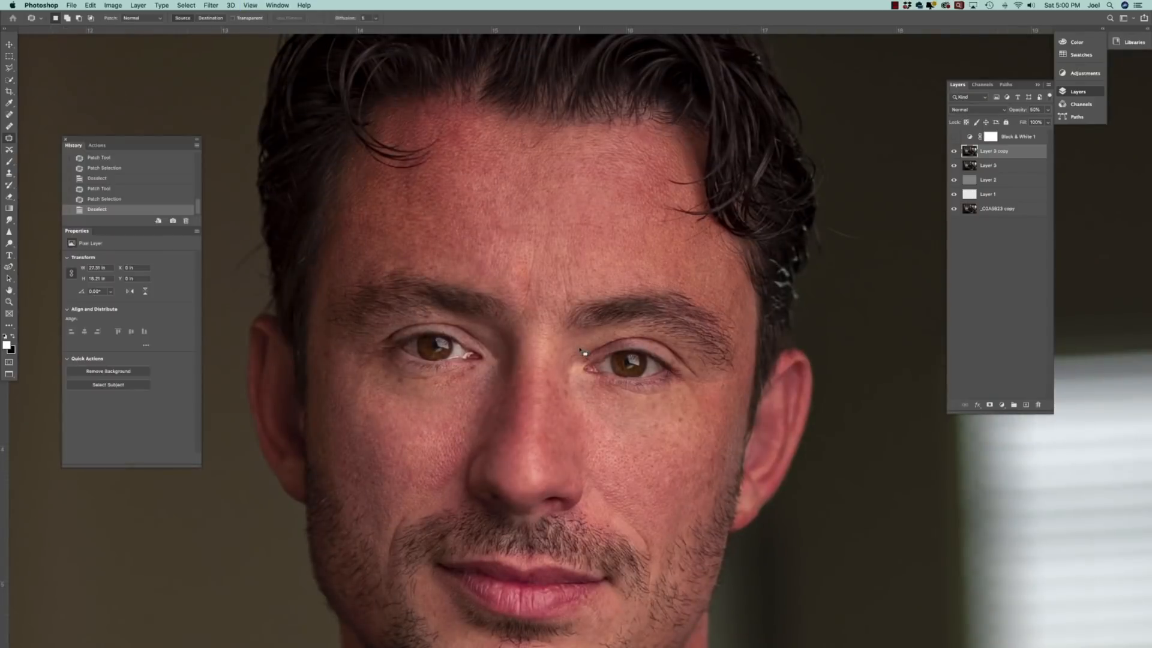
left_click_drag(634, 537, 527, 384)
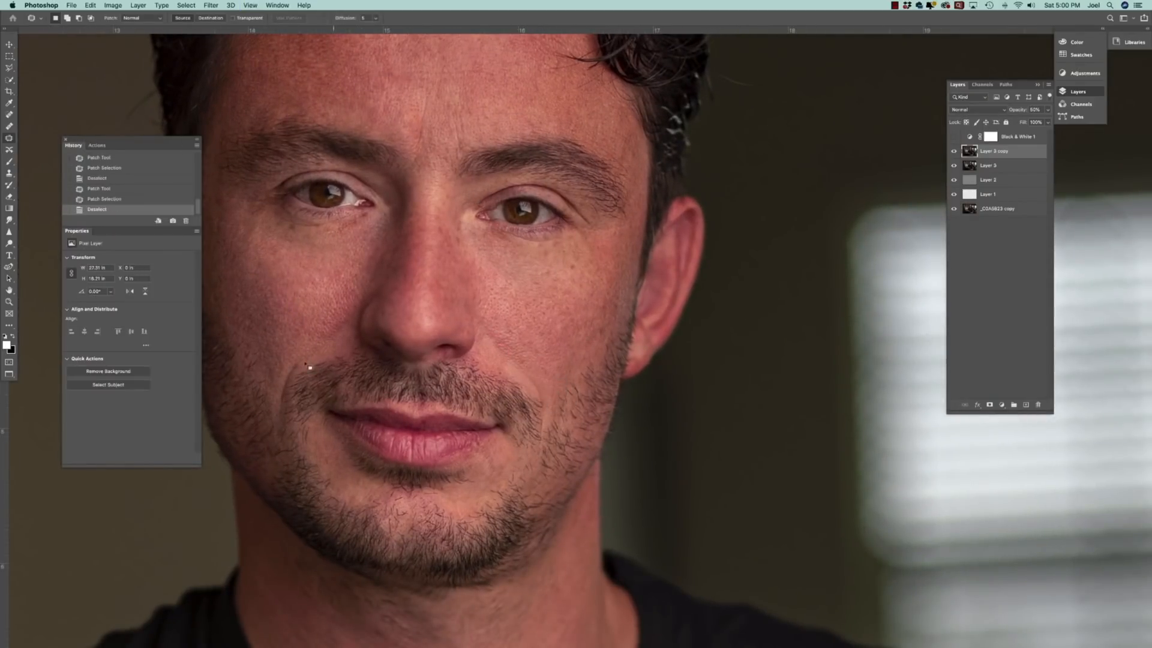
mouse_move(287, 365)
left_mouse_down()
mouse_move(278, 410)
mouse_move(302, 341)
left_mouse_up()
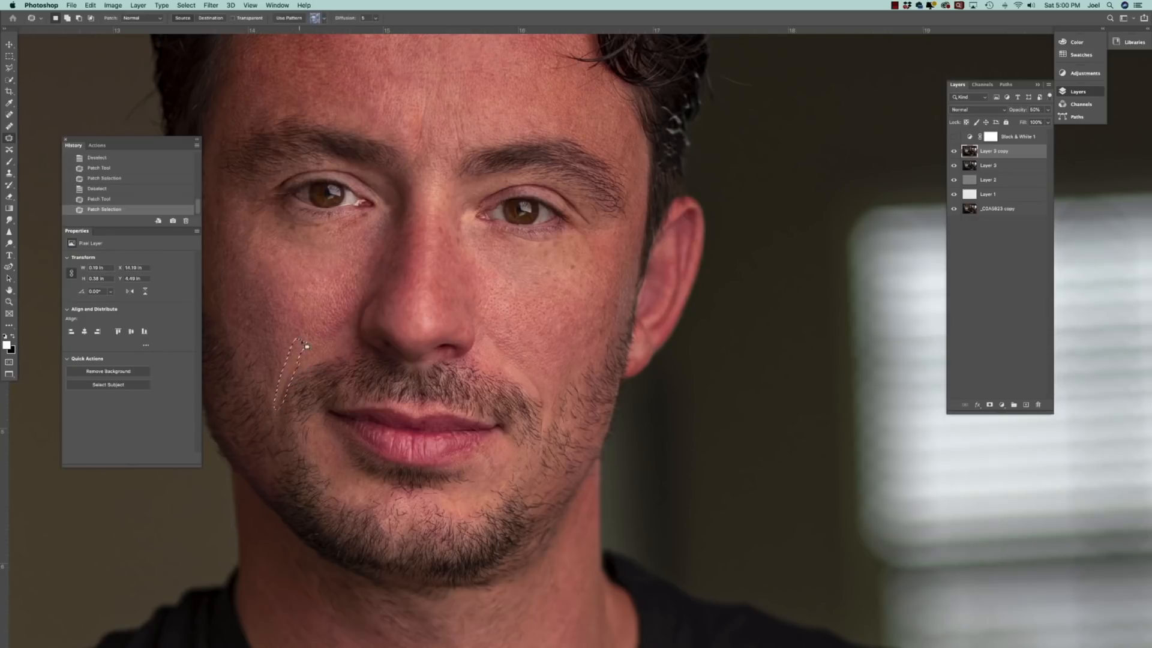
key("super+d")
mouse_move(346, 242)
left_mouse_down()
mouse_move(366, 216)
mouse_move(345, 221)
mouse_move(322, 270)
left_mouse_up()
key("super+d")
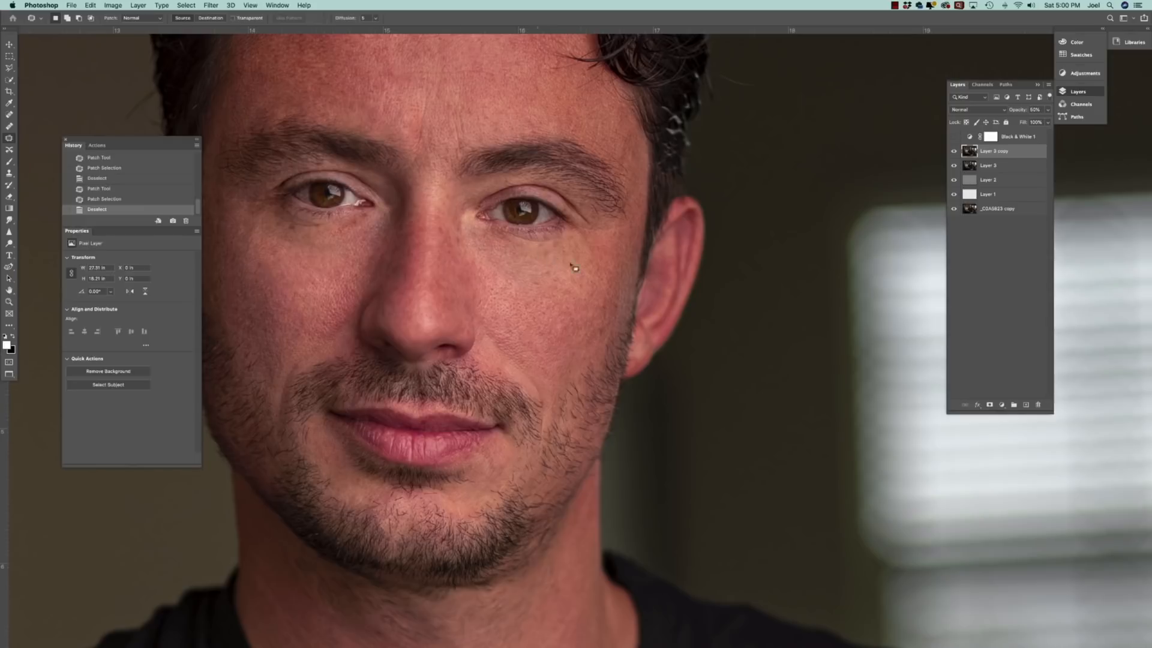
Step: Reduce the patched copy layer's opacity to nearly zero and compare the face with the unpatched version
left_click_drag(516, 390, 618, 476)
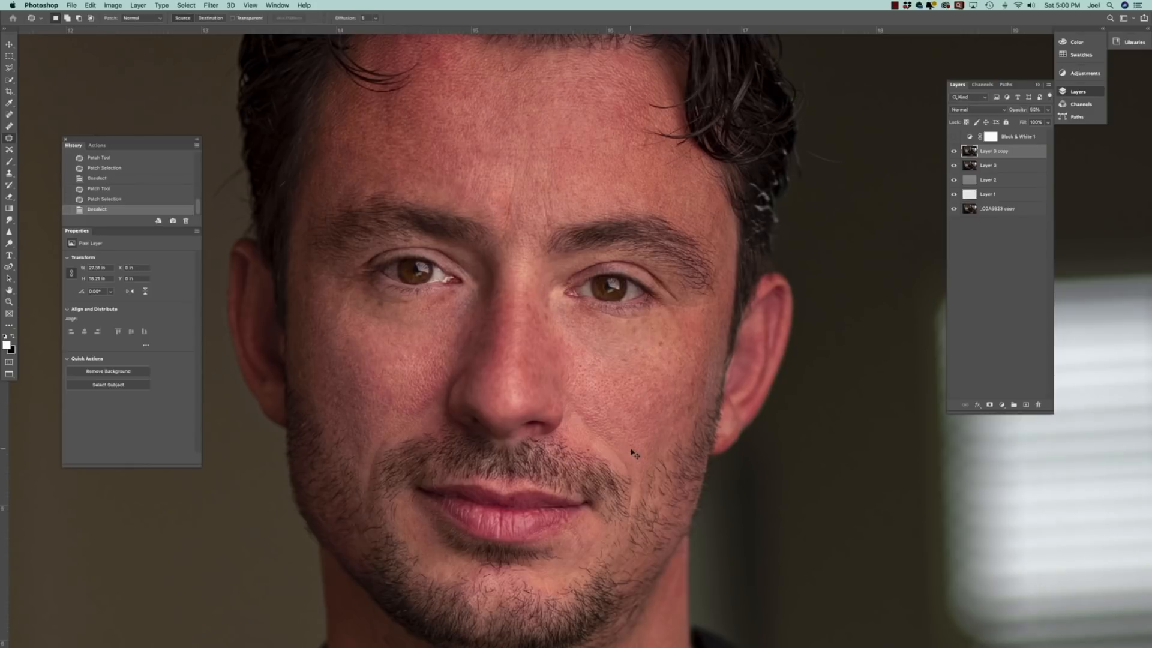
key("super+0")
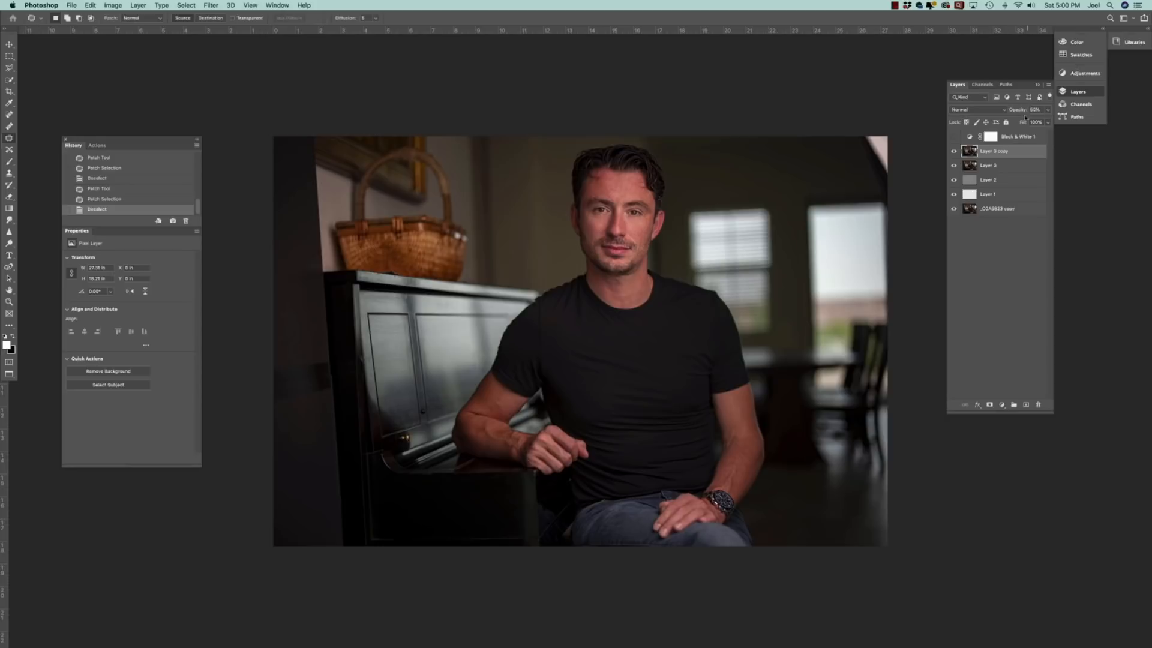
left_click_drag(1021, 113, 982, 95)
key("super+plus")
key("super+plus")
key("super+plus")
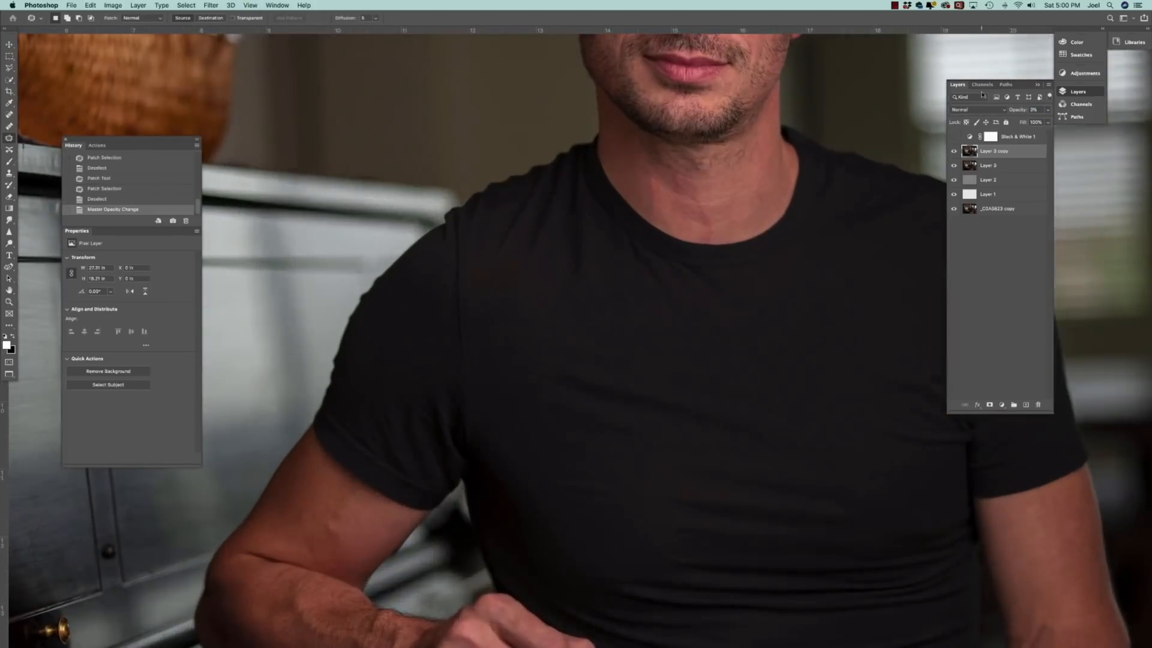
left_click_drag(678, 396, 699, 363)
key("super+plus")
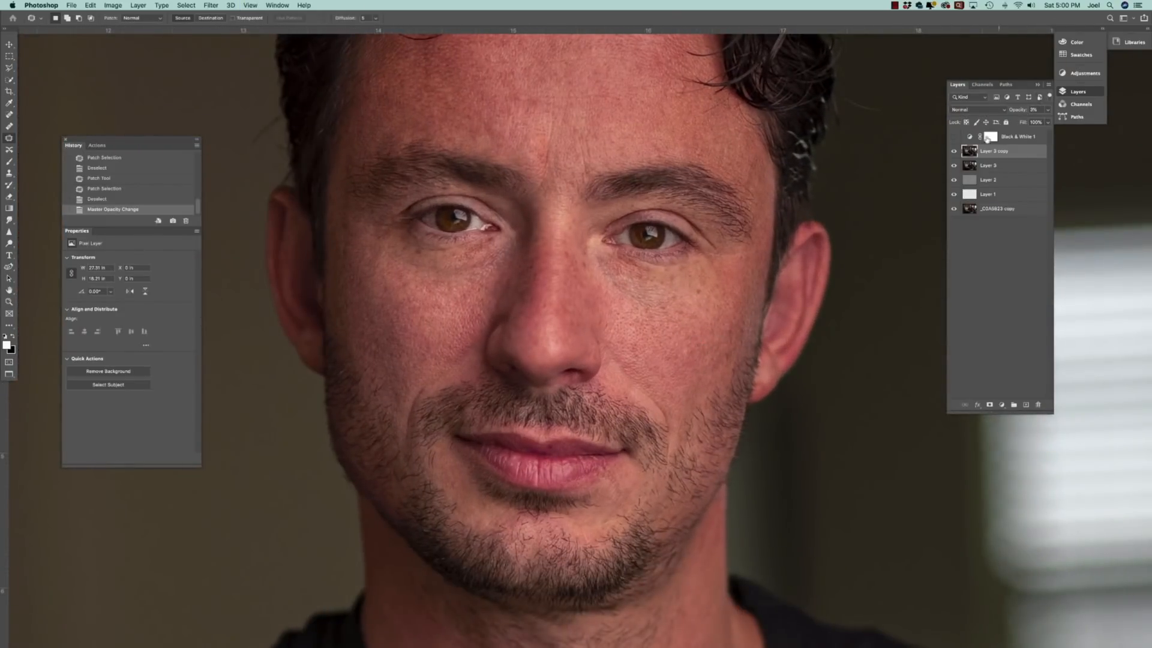
Step: Adjust the patched copy layer's opacity to a value above 40% and check the blend on the whole portrait
left_click_drag(1019, 112, 1017, 112)
type("5")
left_click_drag(1021, 112, 1021, 112)
key("super+minus")
key("super+minus")
key("super+minus")
key("super+minus")
key("super+minus")
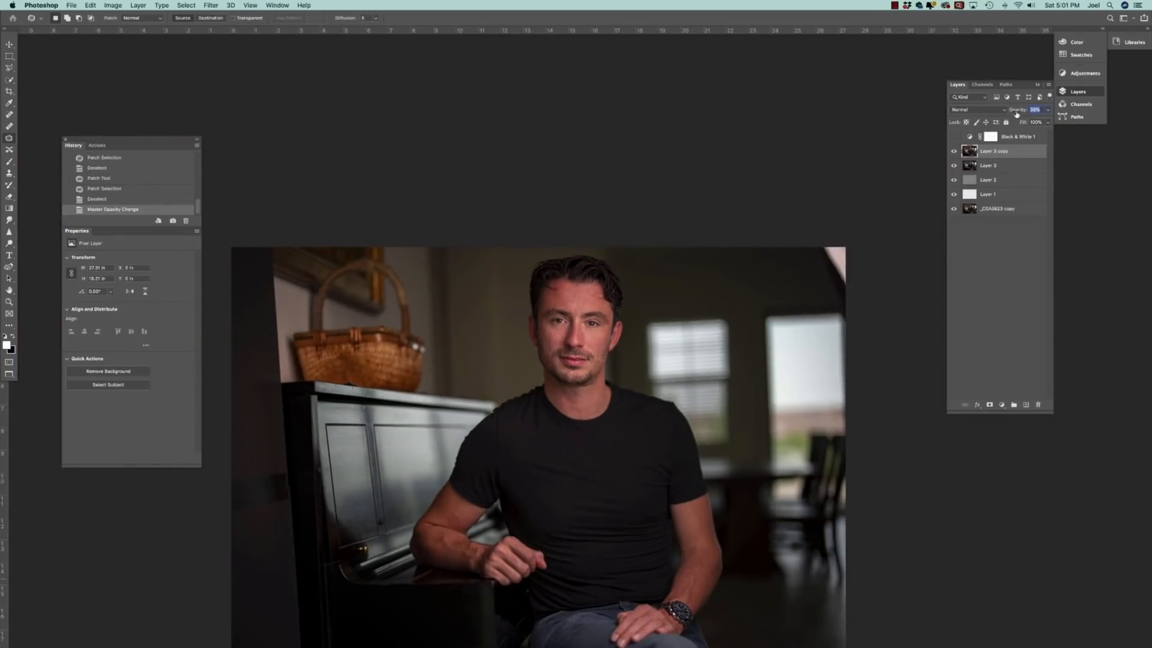
left_click_drag(1016, 114, 1022, 113)
key("super+minus")
key("super+minus")
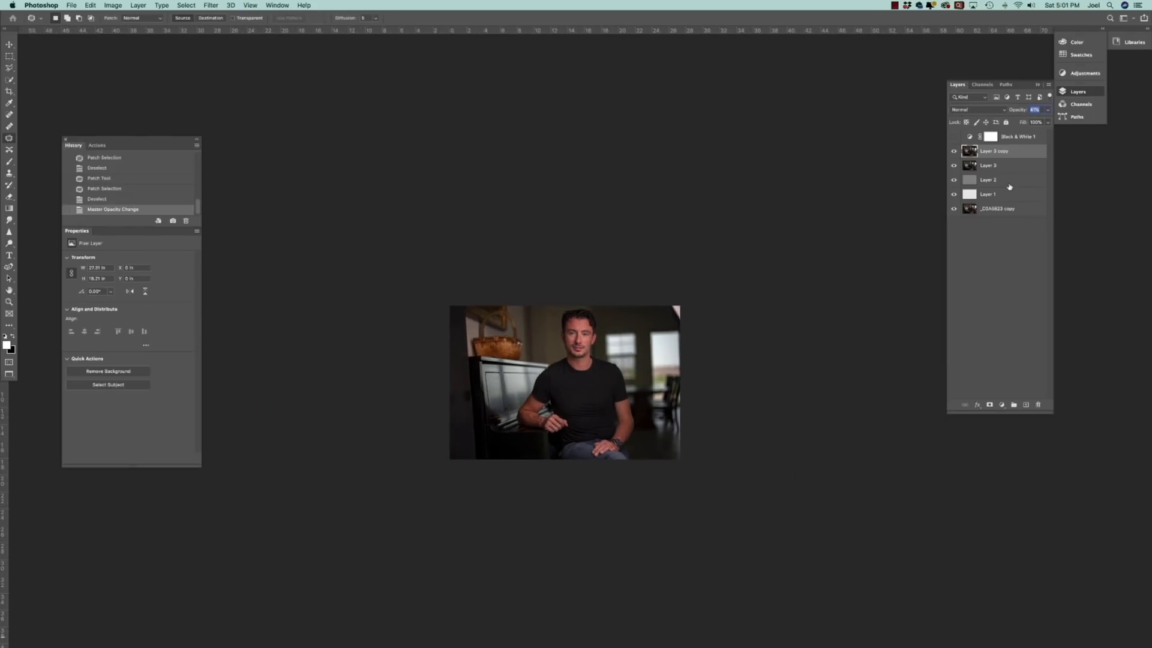
Step: Add a Levels adjustment layer above the patched copy and invert its mask to black
key("super+plus")
key("super+plus")
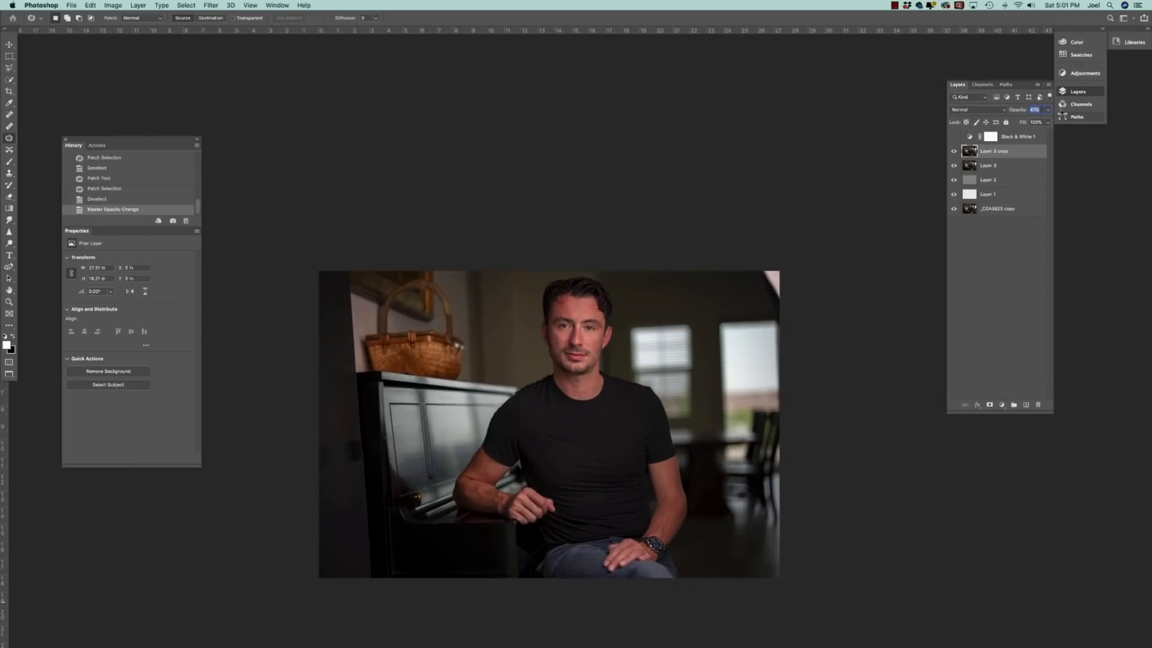
left_click(1002, 406)
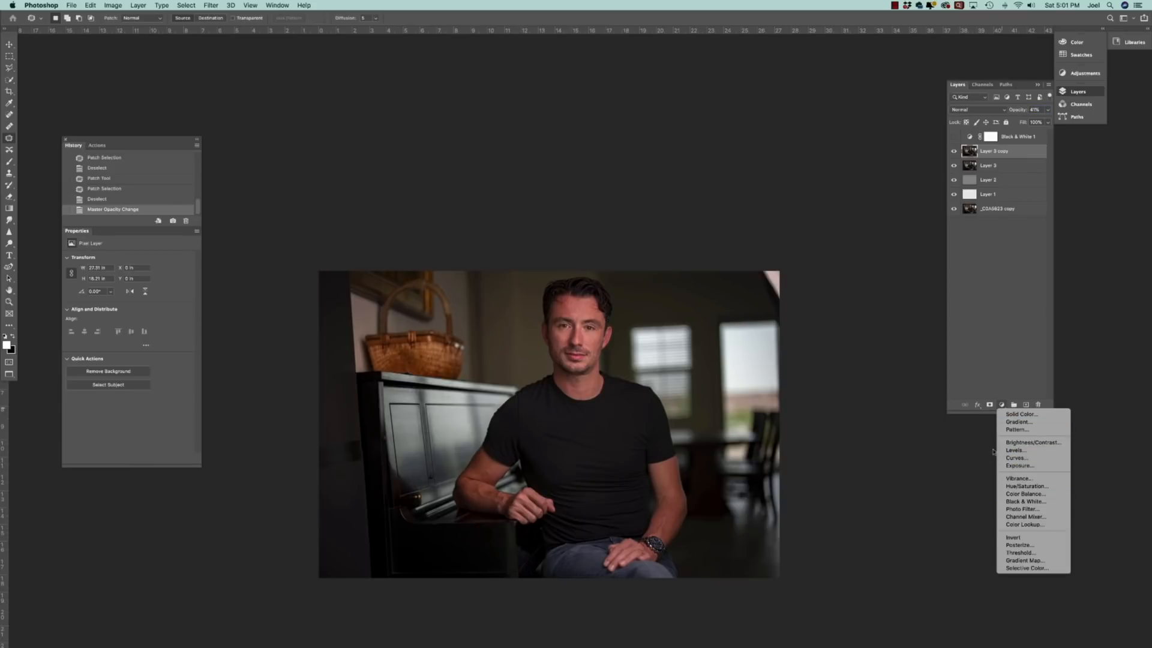
left_click(1014, 450)
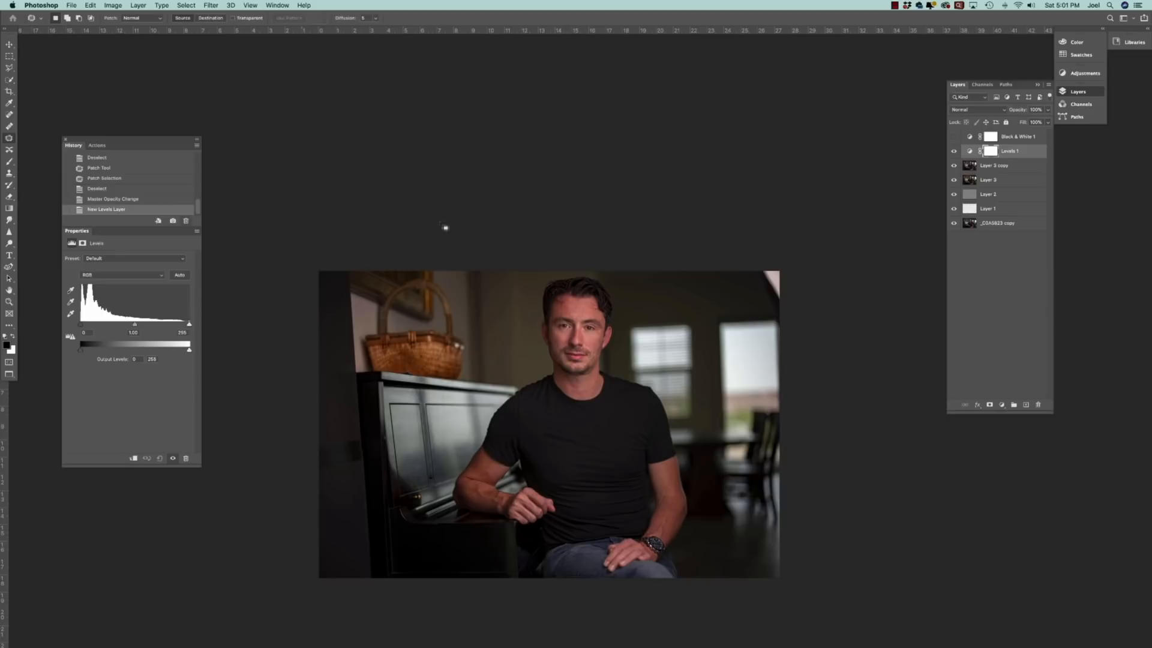
left_click(991, 152)
key("super+i")
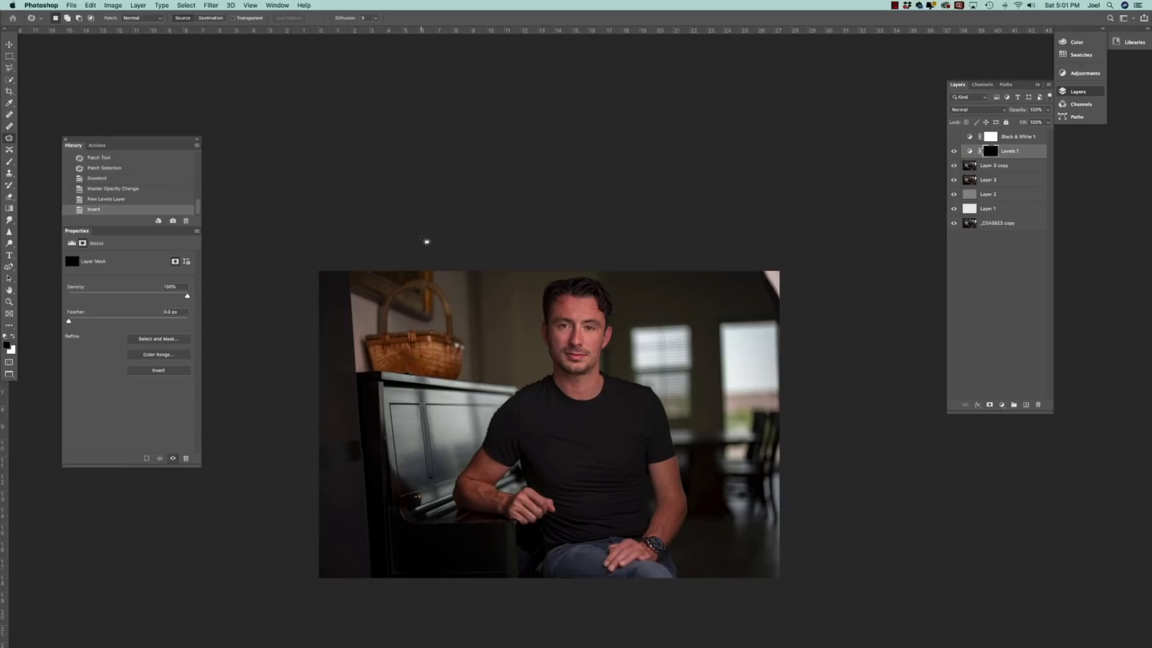
Step: Paint white over the iris of the eye on the image's left on the Levels layer mask
key("super+equal")
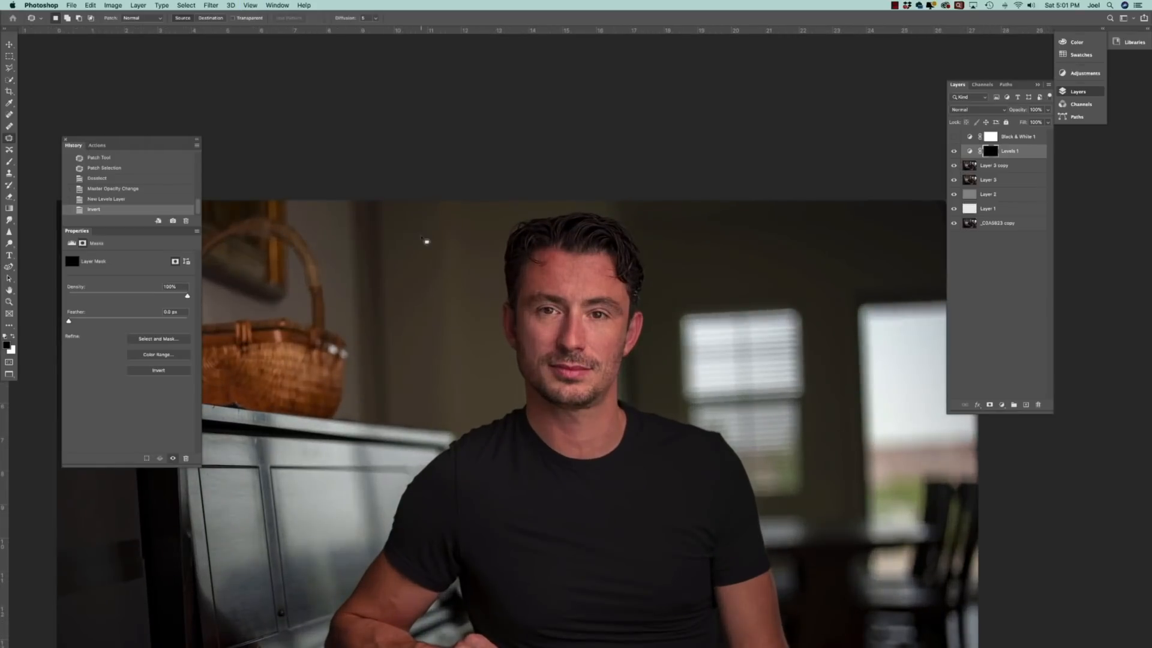
left_click(9, 161)
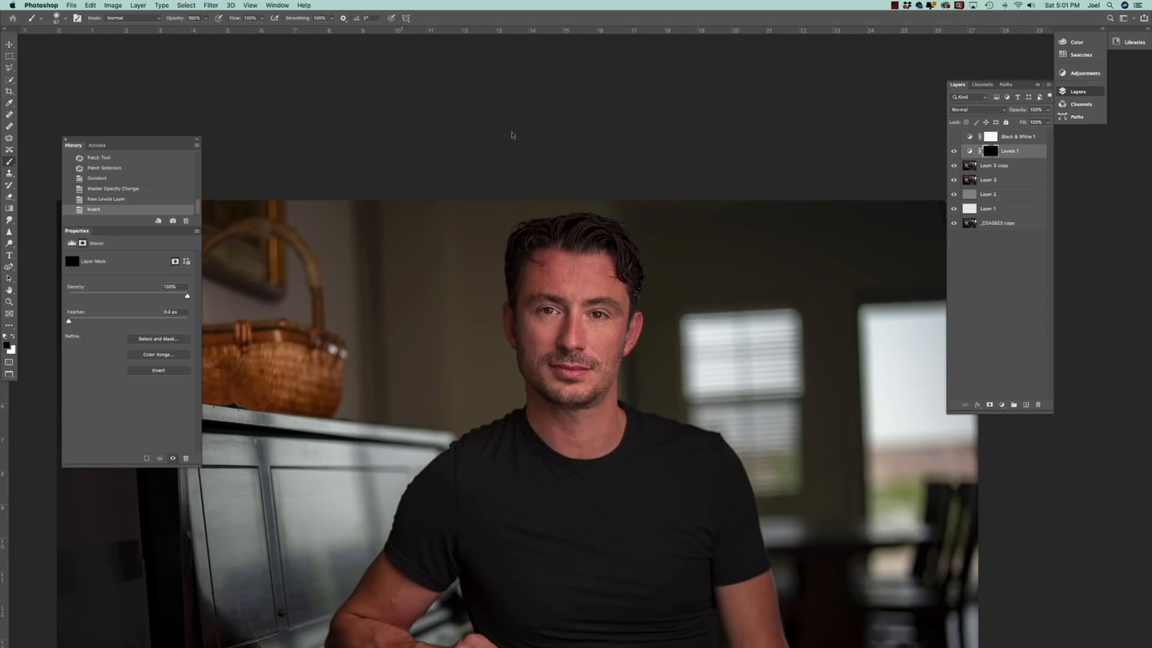
key("super+equal")
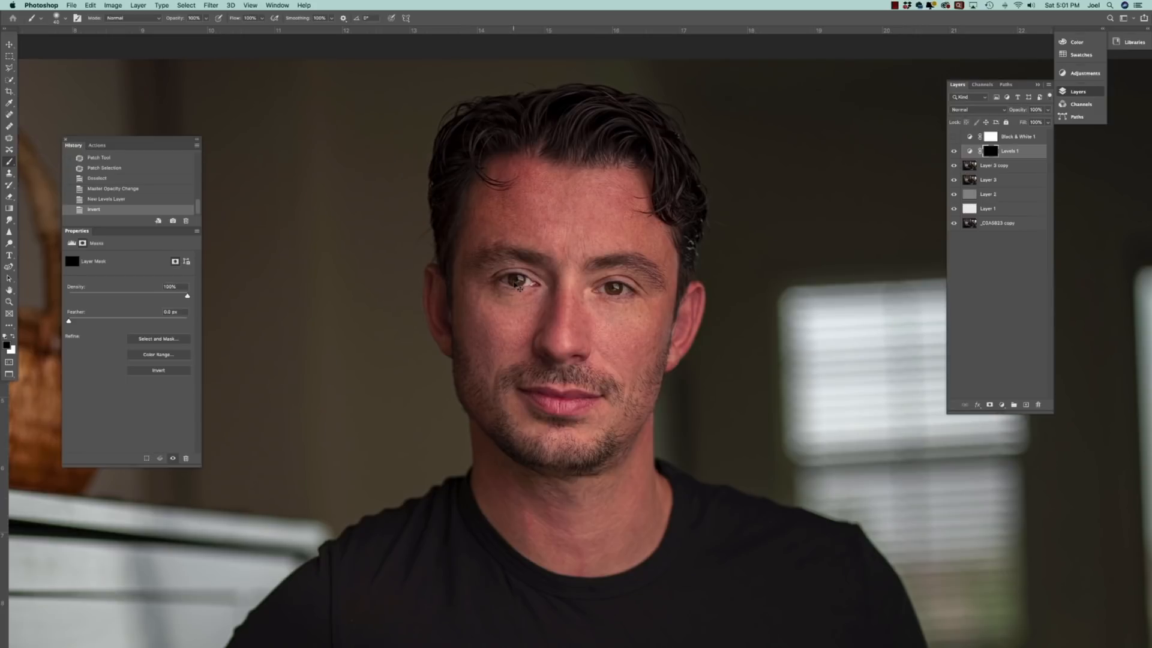
key("x")
left_click_drag(512, 283, 518, 283)
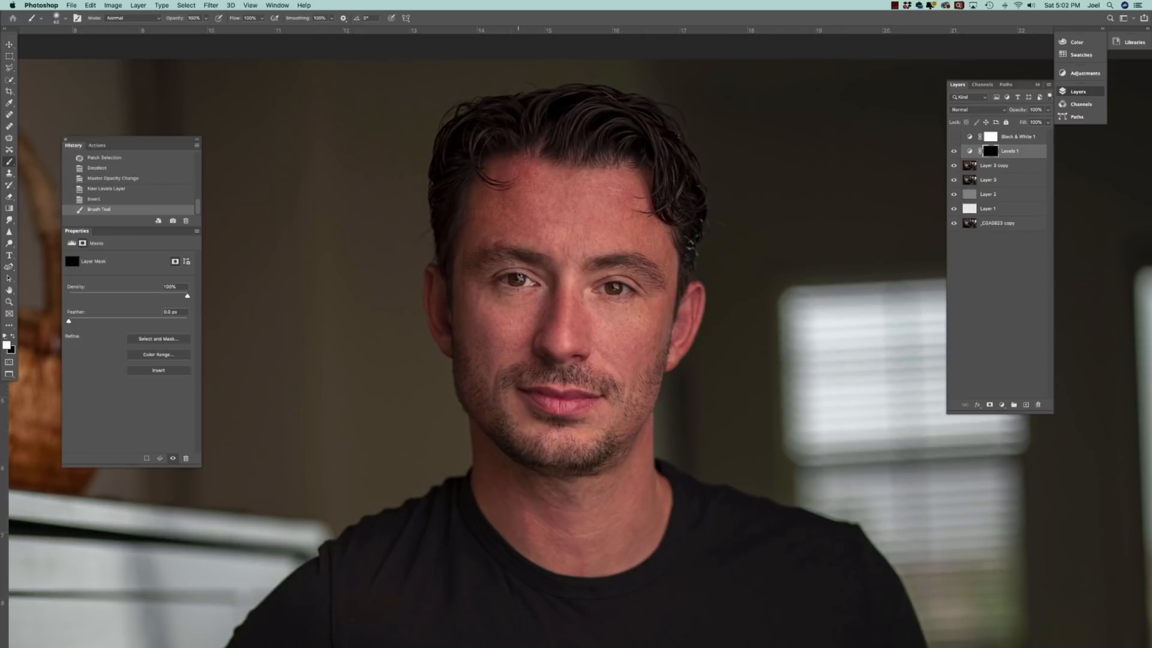
Step: Display the Levels mask as a red overlay and trim the painted area of that iris with black
key("backslash")
key("x")
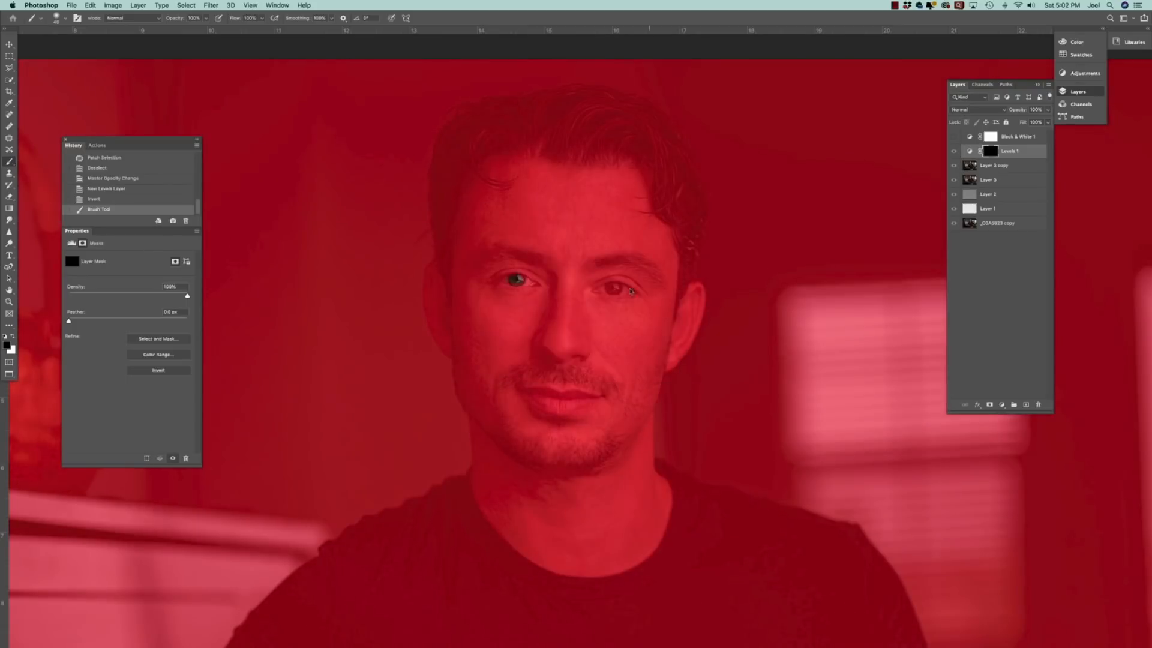
left_click_drag(518, 282, 517, 284)
key("x")
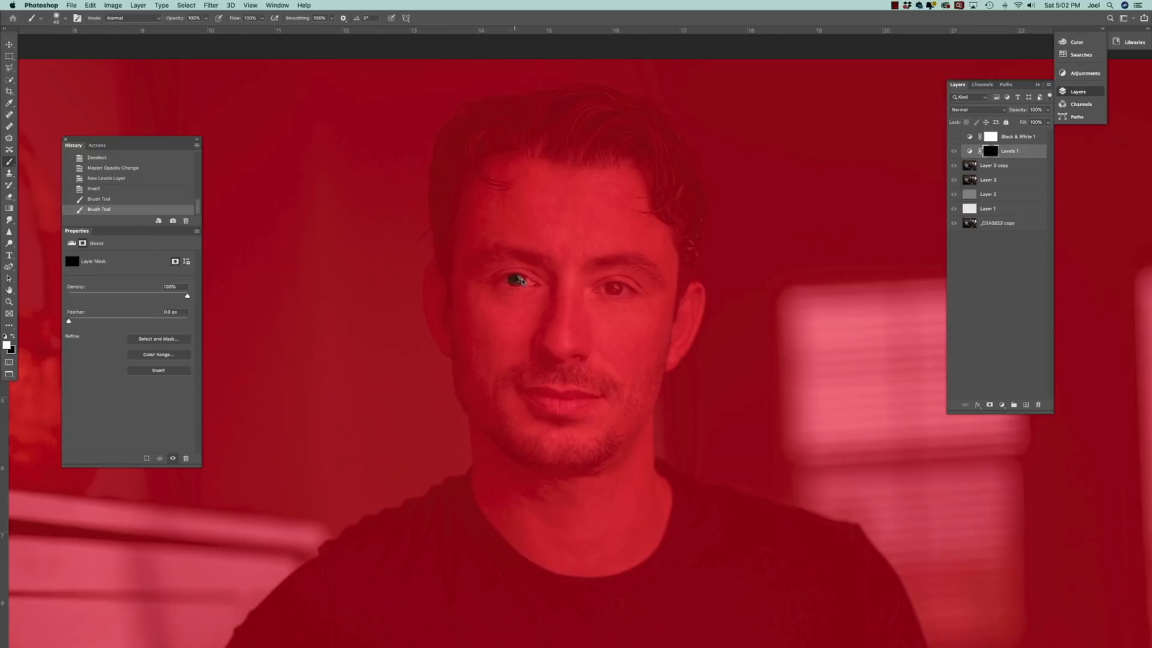
Step: Fill in both irises with white on the Levels mask and hide the mask overlay
left_click(524, 282)
left_click_drag(605, 289, 614, 288)
left_click(613, 288)
left_click_drag(510, 279, 509, 282)
left_click(527, 283)
key("backslash")
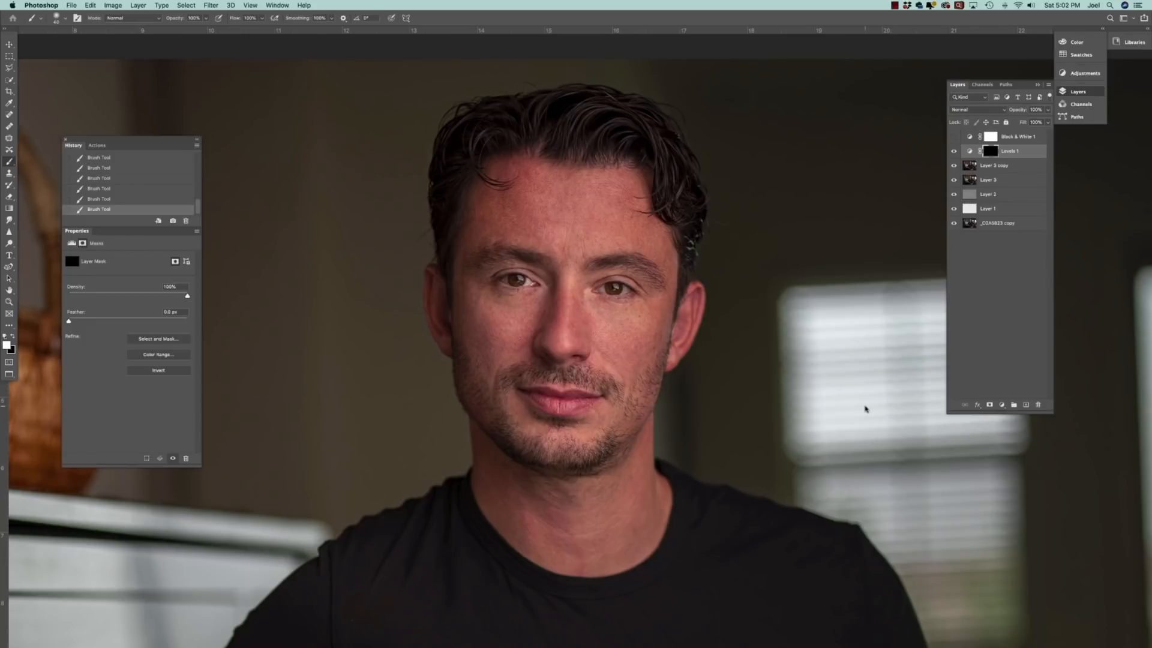
Step: In the masked Levels adjustment, set the black input to 7 and the midtones to 1.12, and lower the white input slightly to brighten the eyes
key("super+minus")
key("super+minus")
key("super+minus")
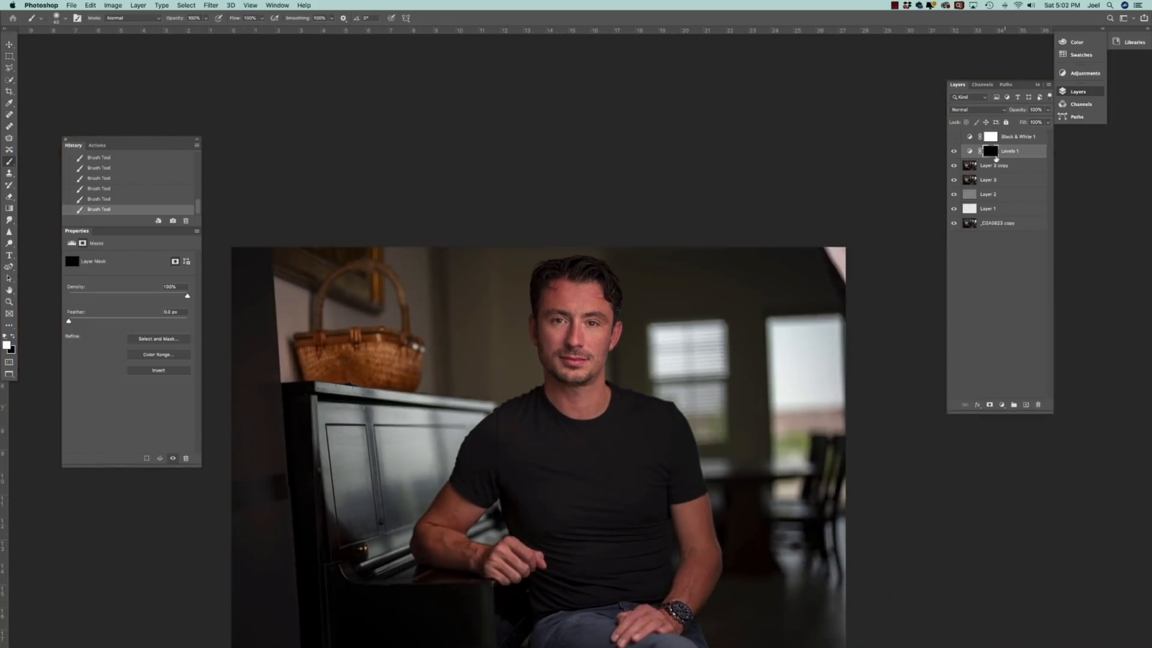
left_click(969, 151)
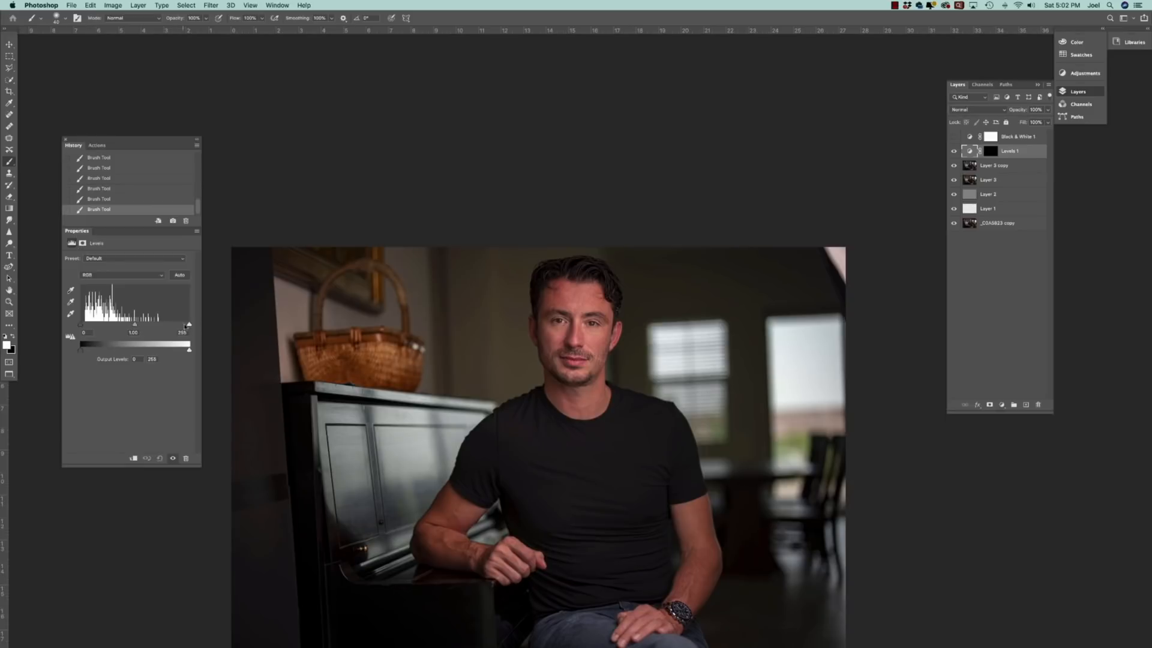
left_click_drag(188, 324, 86, 325)
Step: Compare the eyes with and without the Levels adjustment, on the wider portrait and close up
left_click(954, 151)
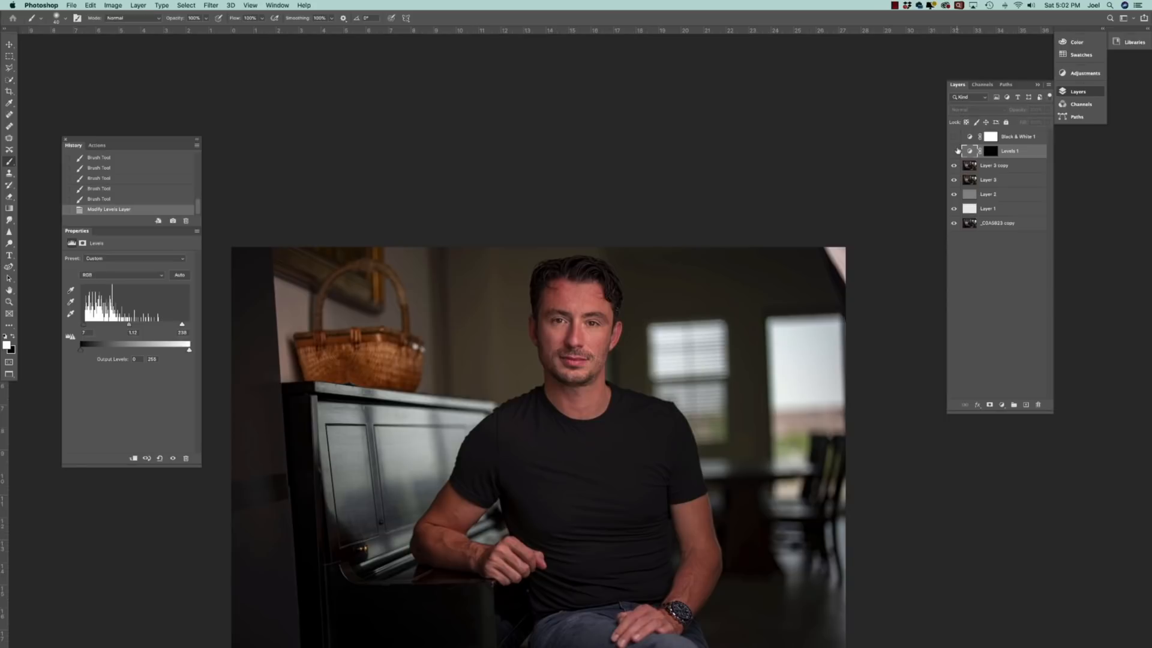
left_click(955, 152)
key("super+plus")
key("super+plus")
key("super+plus")
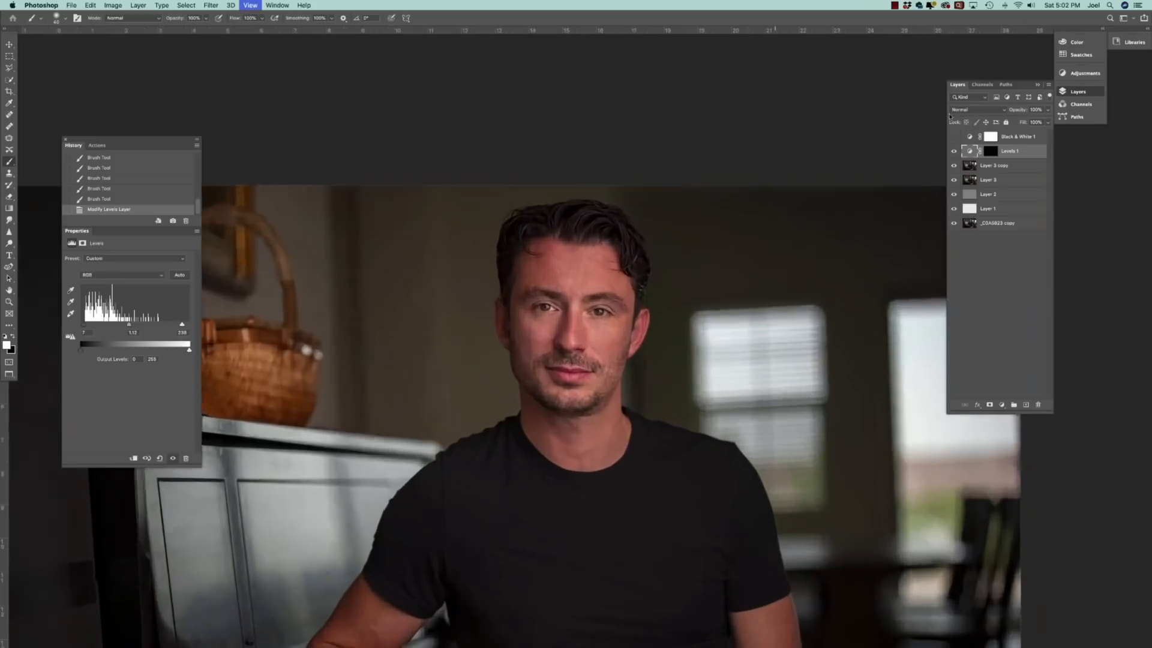
left_click(954, 152)
left_click(954, 152)
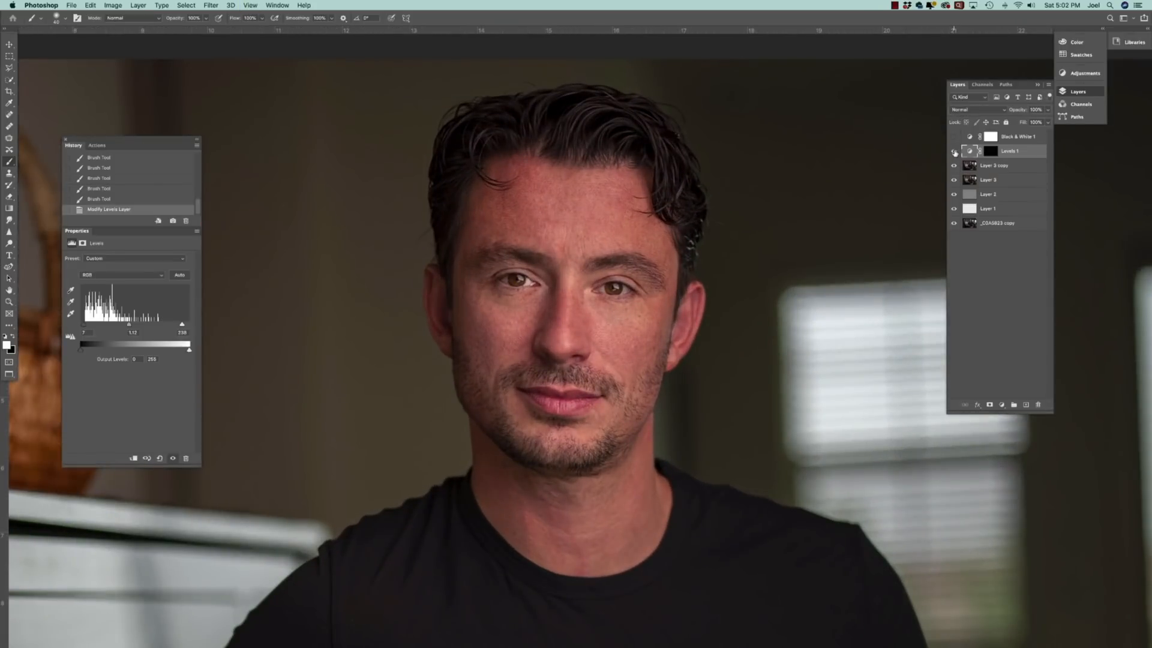
left_click(955, 153)
left_click(954, 152)
left_click(955, 153)
left_click(954, 152)
Step: Merge the reduced-opacity patched copy, Layer 3 copy, down into Layer 3
key("super+minus")
key("super+minus")
key("super+minus")
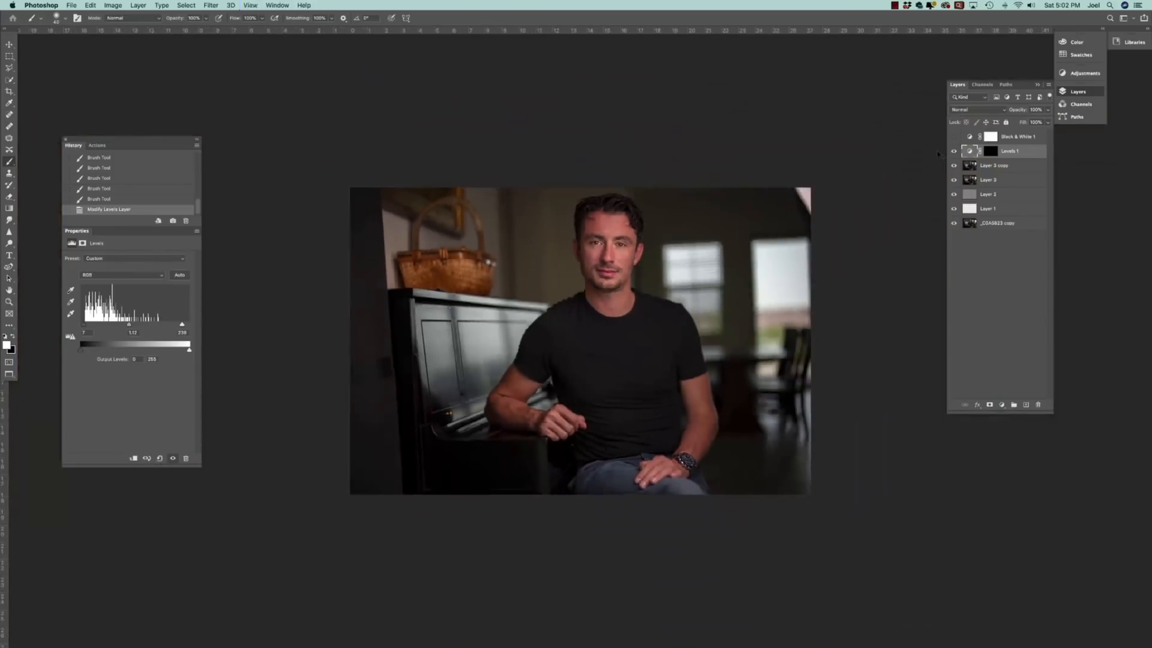
key("super+minus")
key("super+minus")
key("super+minus")
key("super+equal")
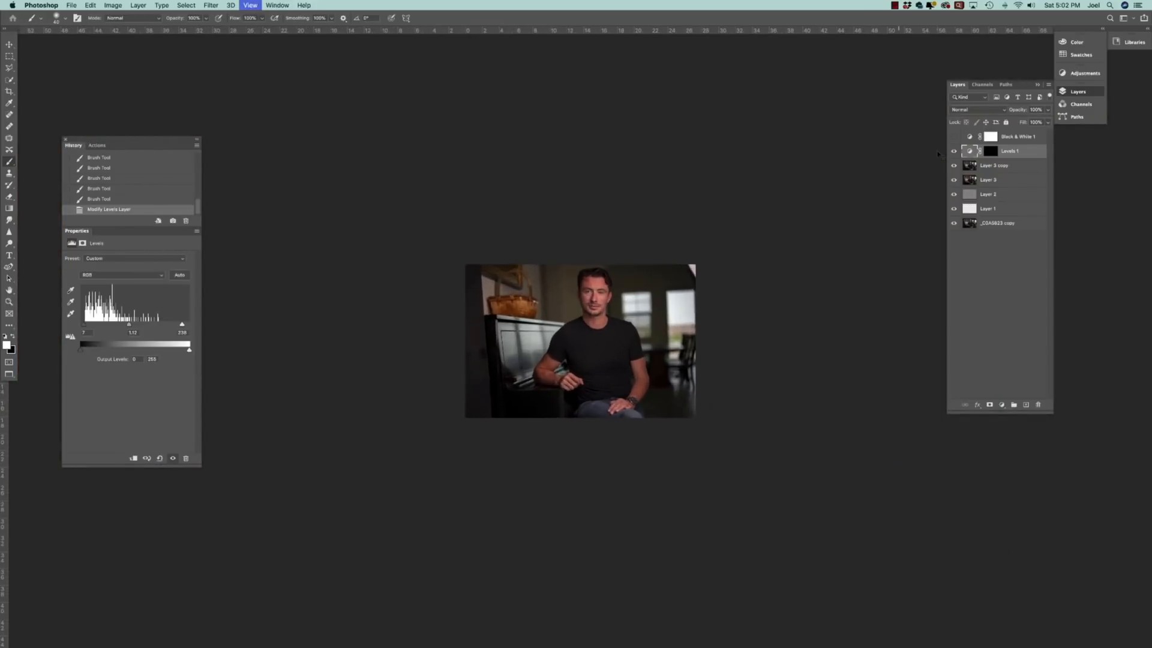
key("super+equal")
key("super+equal")
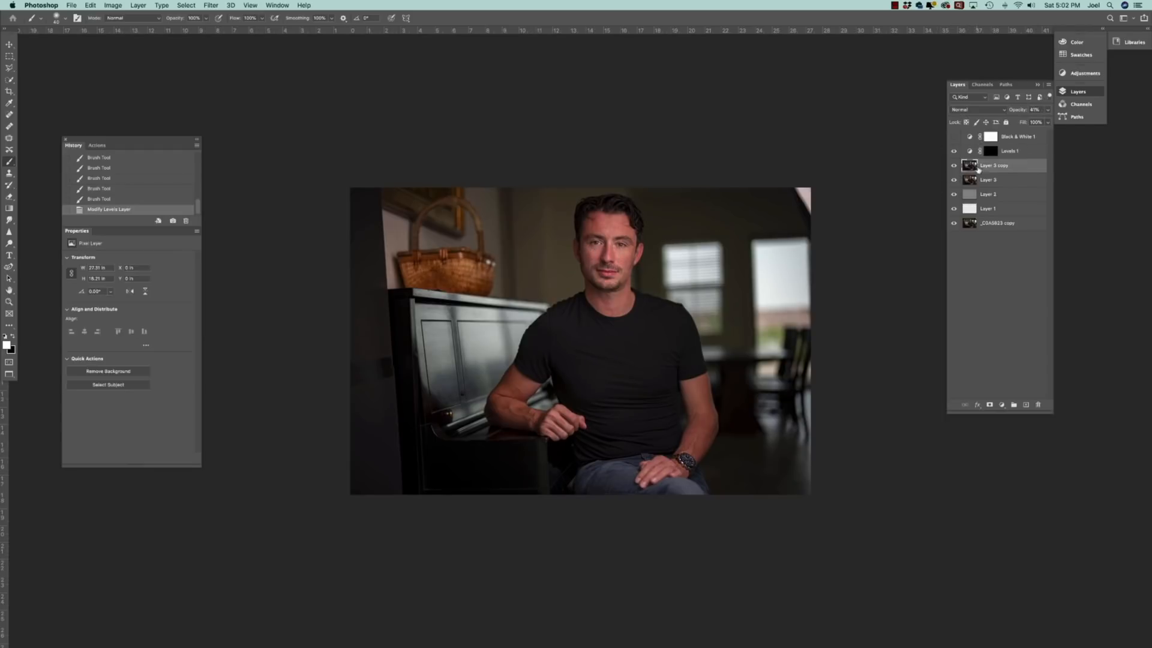
left_click(964, 166)
key("super+e")
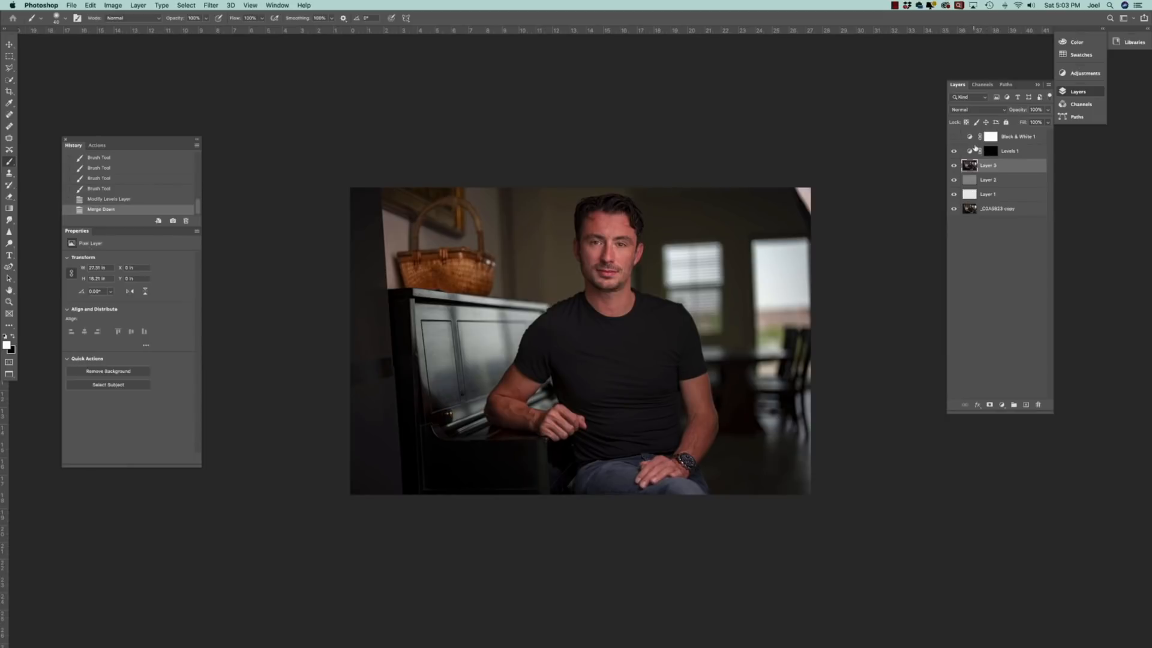
Step: Add a second Levels adjustment layer directly above the eye-brightening Levels layer
left_click(1008, 151)
left_click(1001, 404)
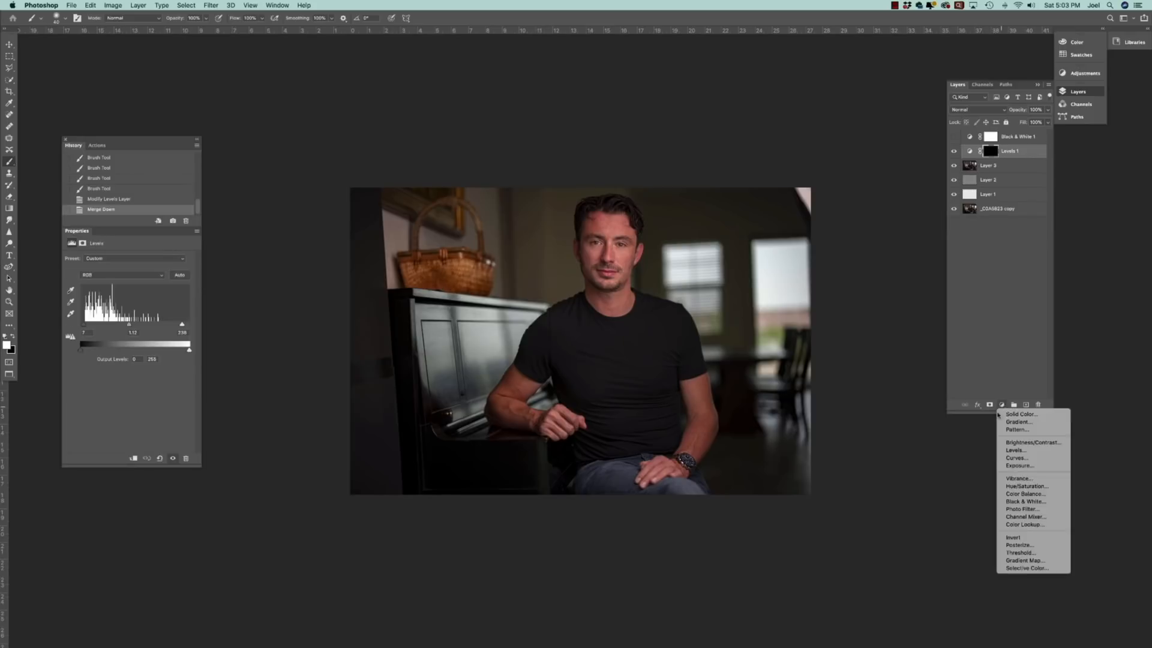
left_click(1015, 450)
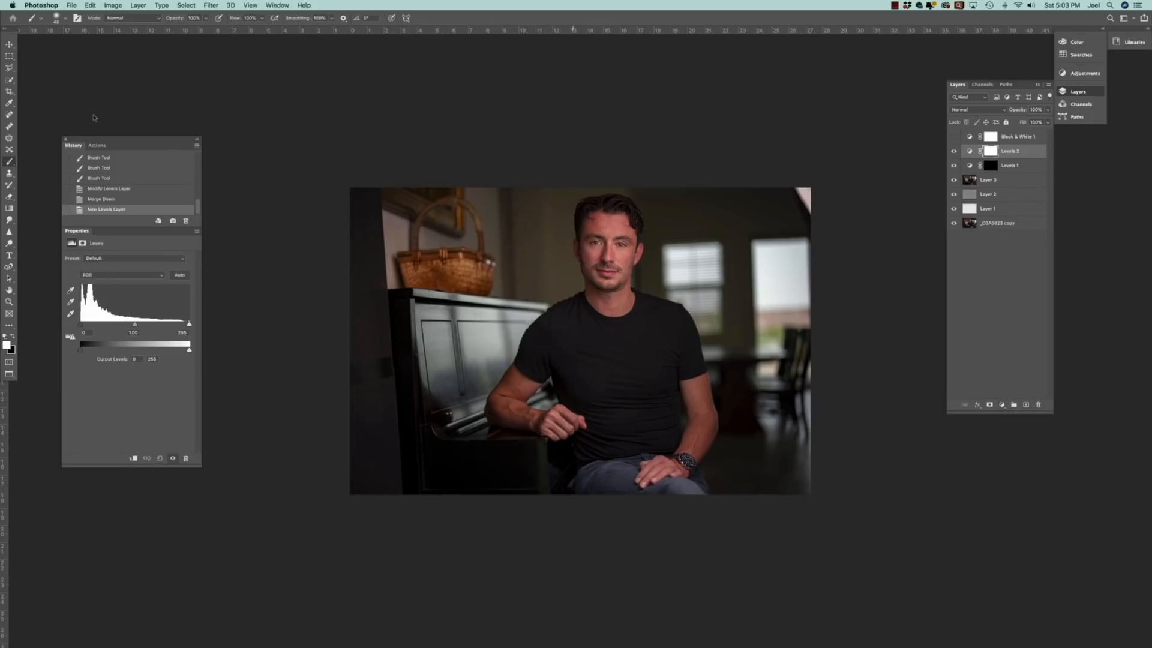
Step: Draw a black radial gradient outward from the lower face on the new Levels layer's mask
left_click(9, 208)
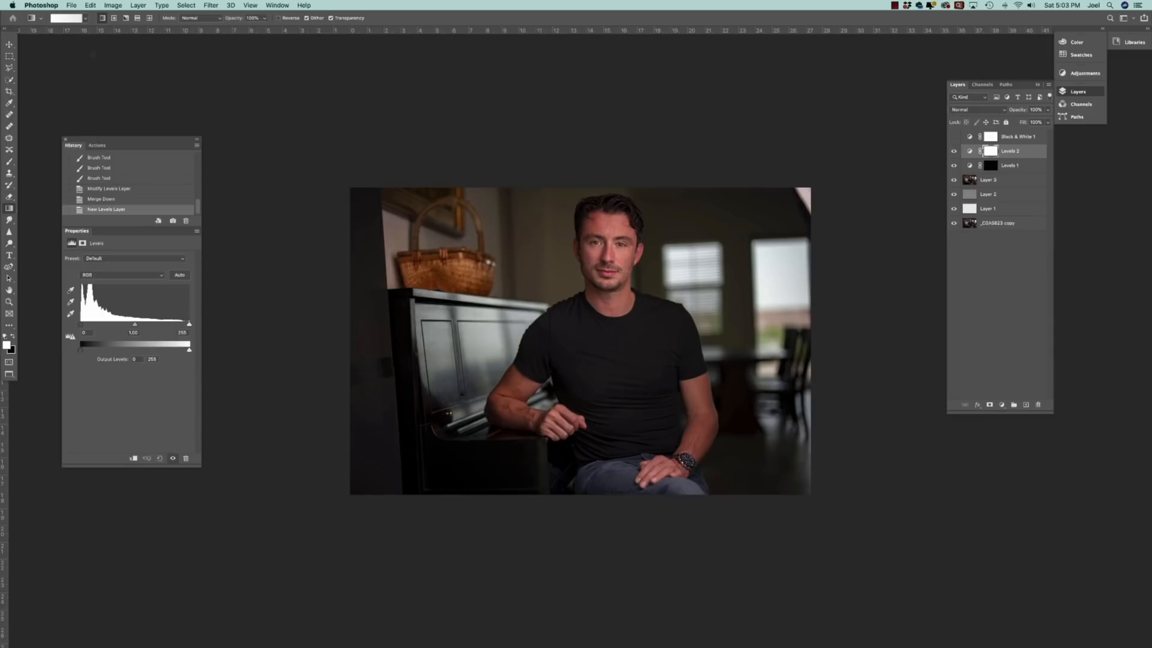
left_click(114, 18)
left_click_drag(608, 262, 610, 373)
left_click(990, 150)
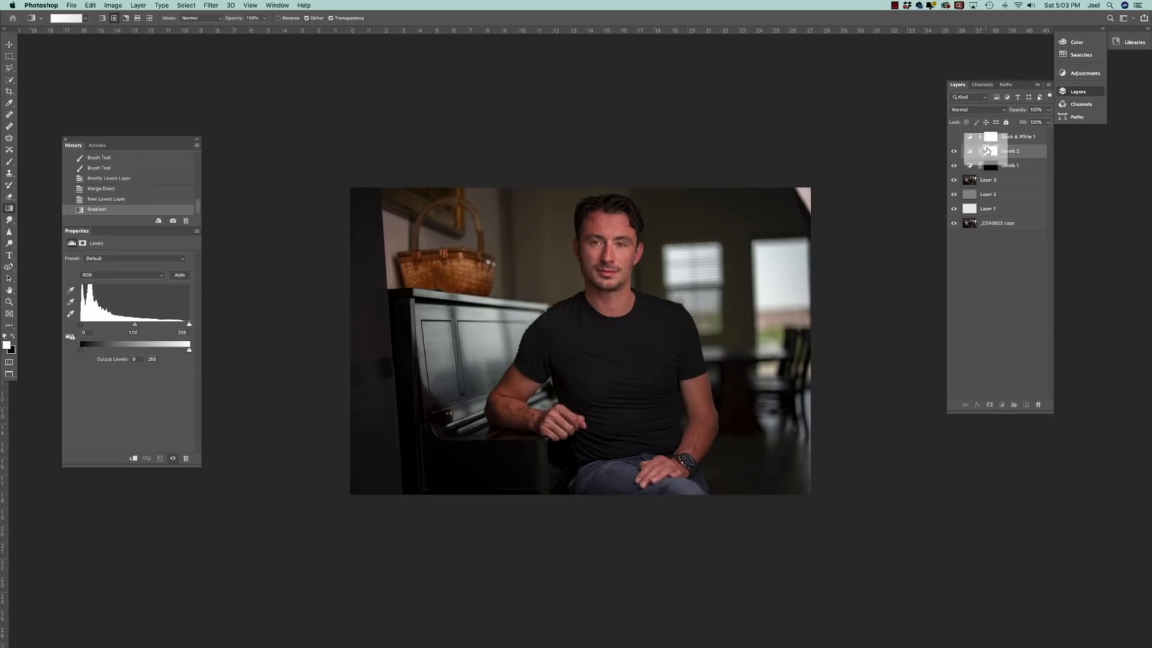
left_click(112, 6)
left_click(8, 208)
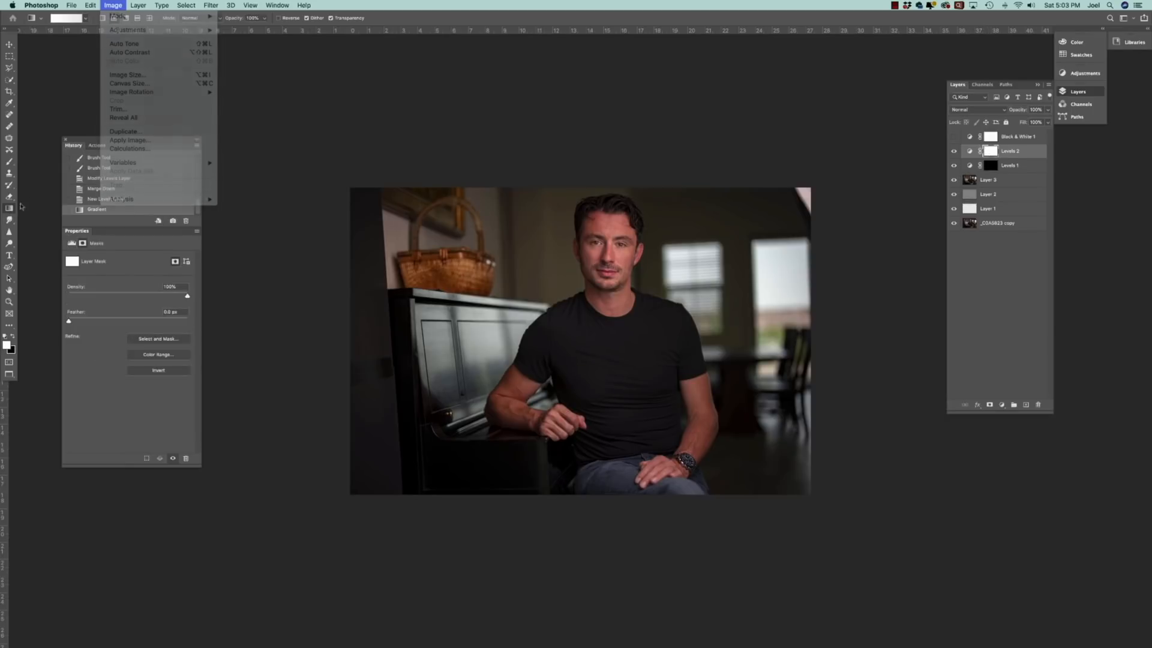
left_click(13, 337)
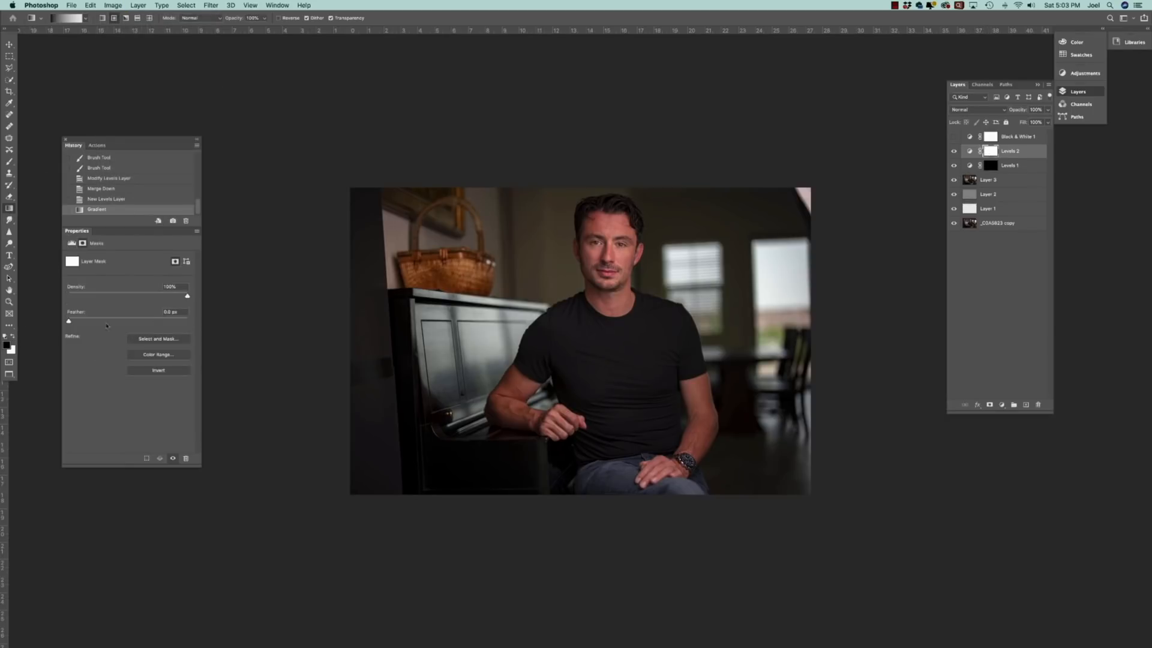
left_click_drag(609, 284, 610, 339)
Step: Set the second Levels adjustment's midtones to 0.78 to darken the surroundings of the face
left_click(967, 152)
left_click_drag(135, 324, 138, 326)
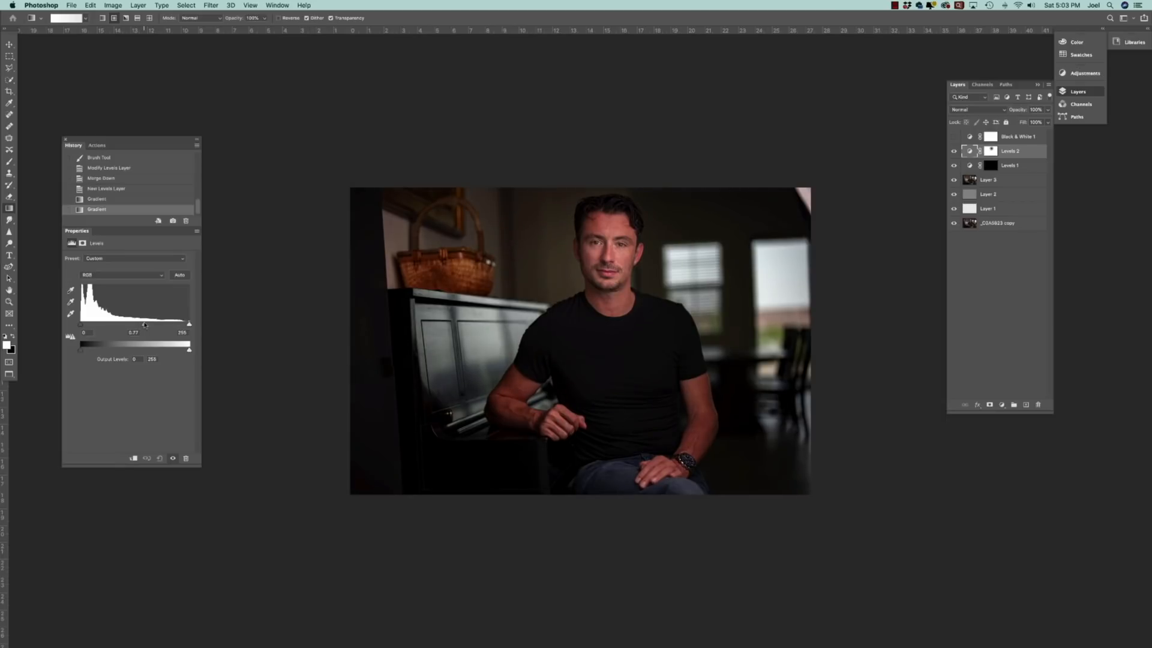
left_click_drag(143, 325, 143, 325)
Step: Add a Hue/Saturation adjustment layer above the second Levels layer and slightly lower the master saturation
left_click(1002, 406)
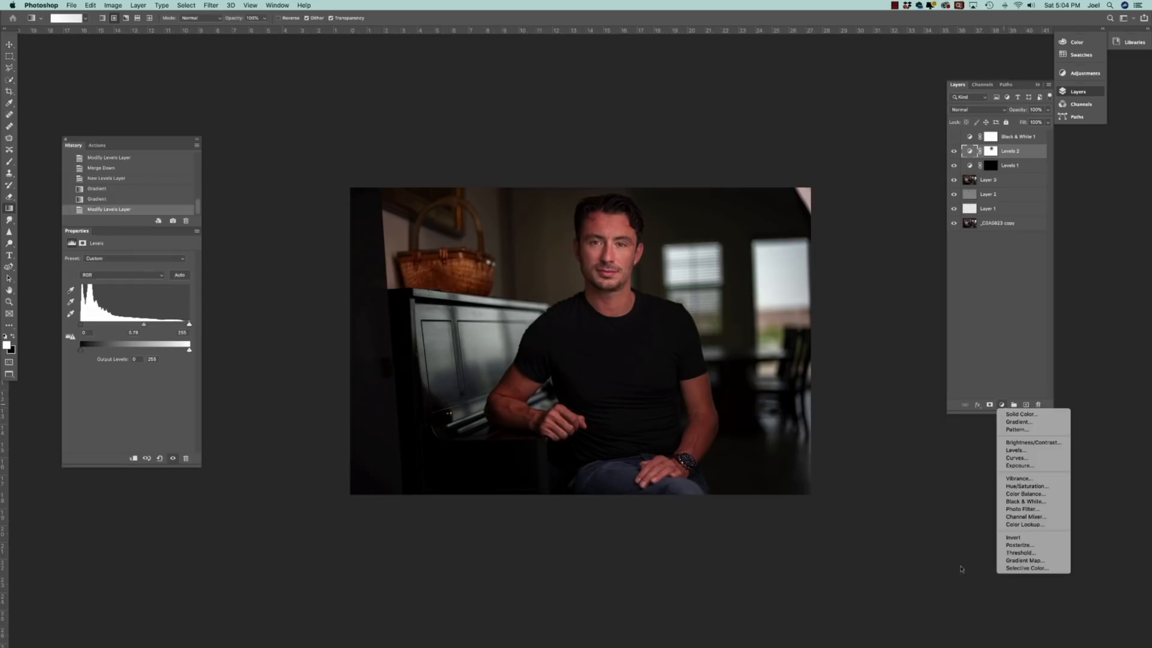
left_click(1017, 486)
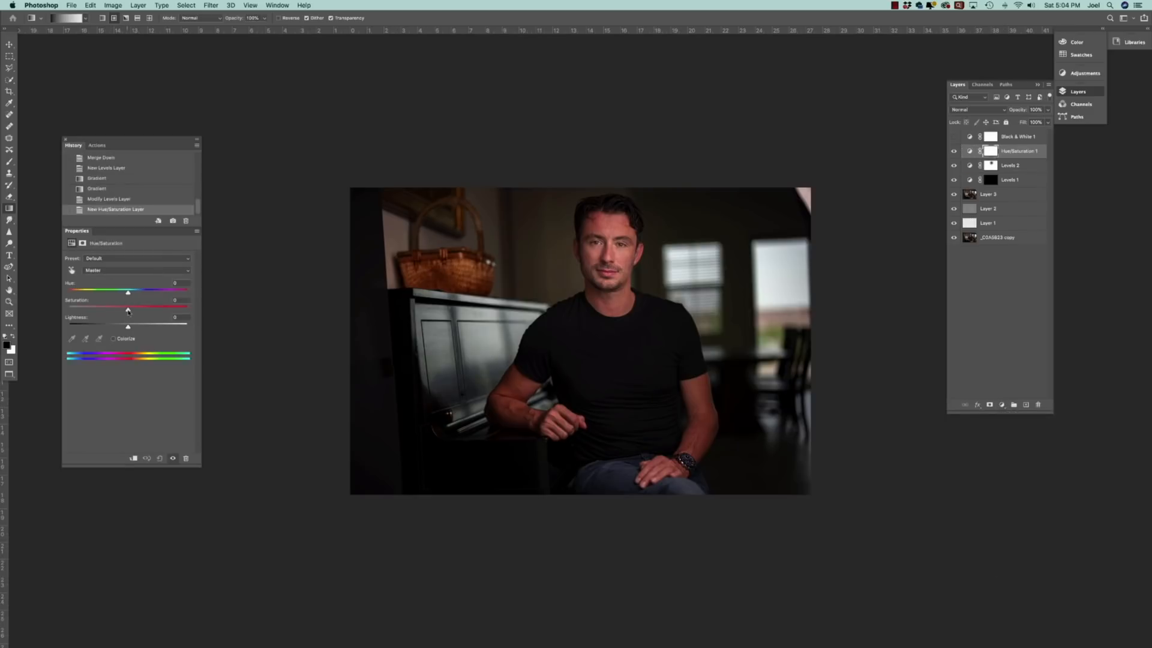
left_click_drag(127, 310, 124, 310)
left_click_drag(122, 310, 120, 311)
Step: In the Hue/Saturation adjustment, lower the Reds saturation slightly and set the Yellows saturation to -10
left_click(122, 275)
left_click(122, 284)
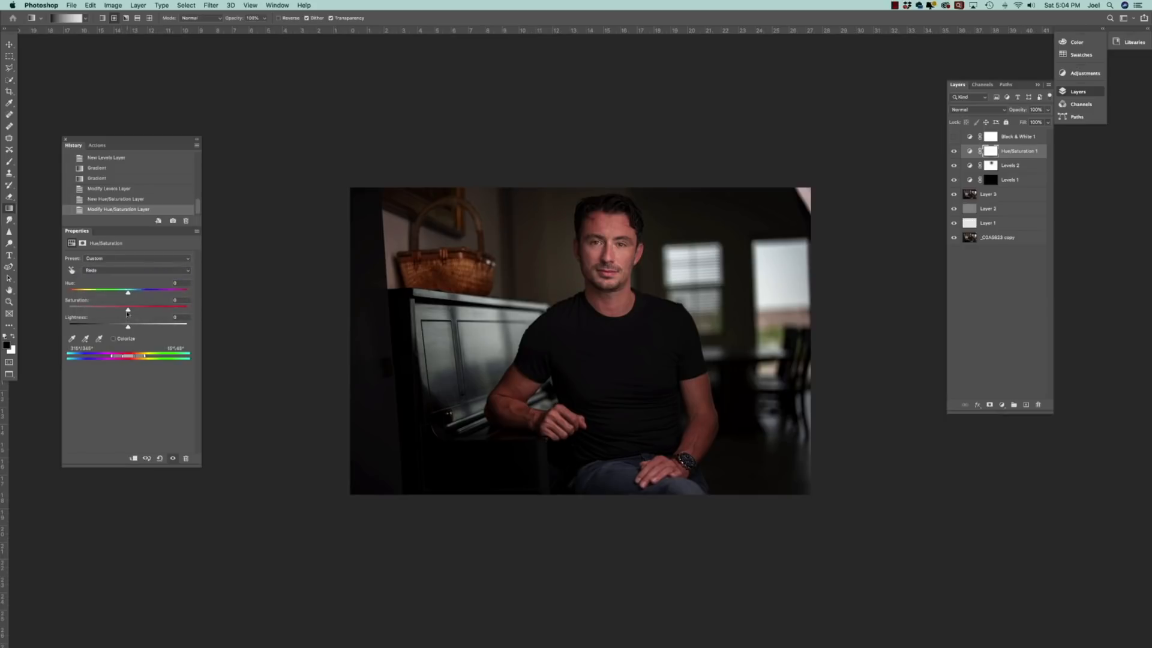
left_click_drag(127, 310, 121, 310)
left_click(122, 276)
left_click(120, 270)
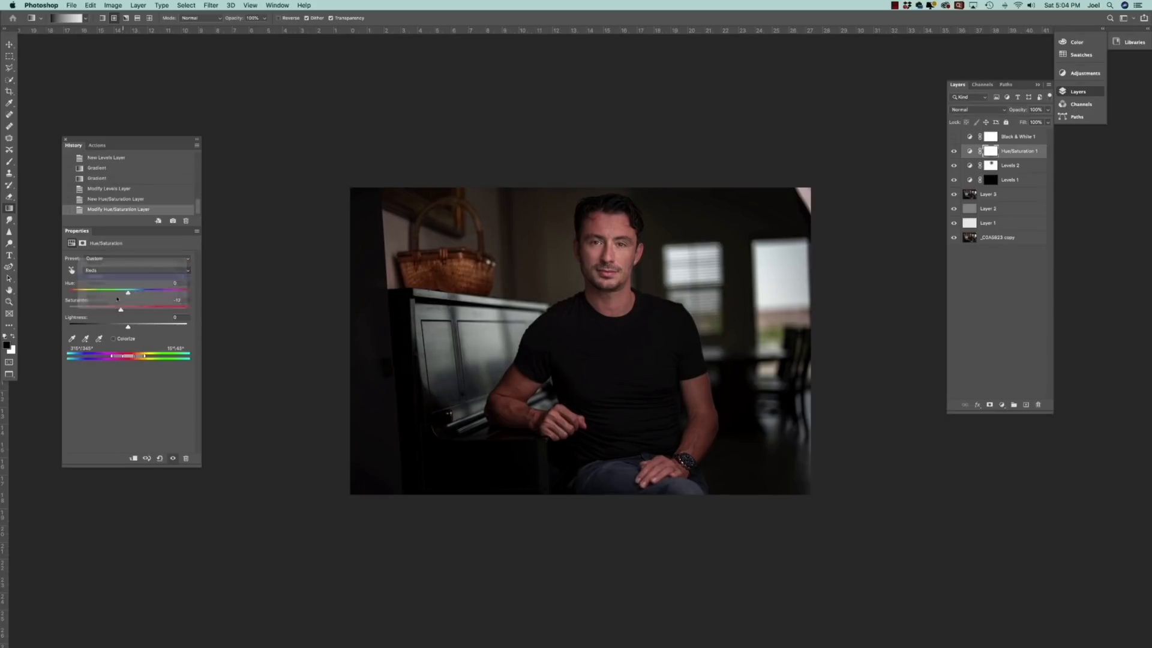
left_click_drag(128, 310, 121, 311)
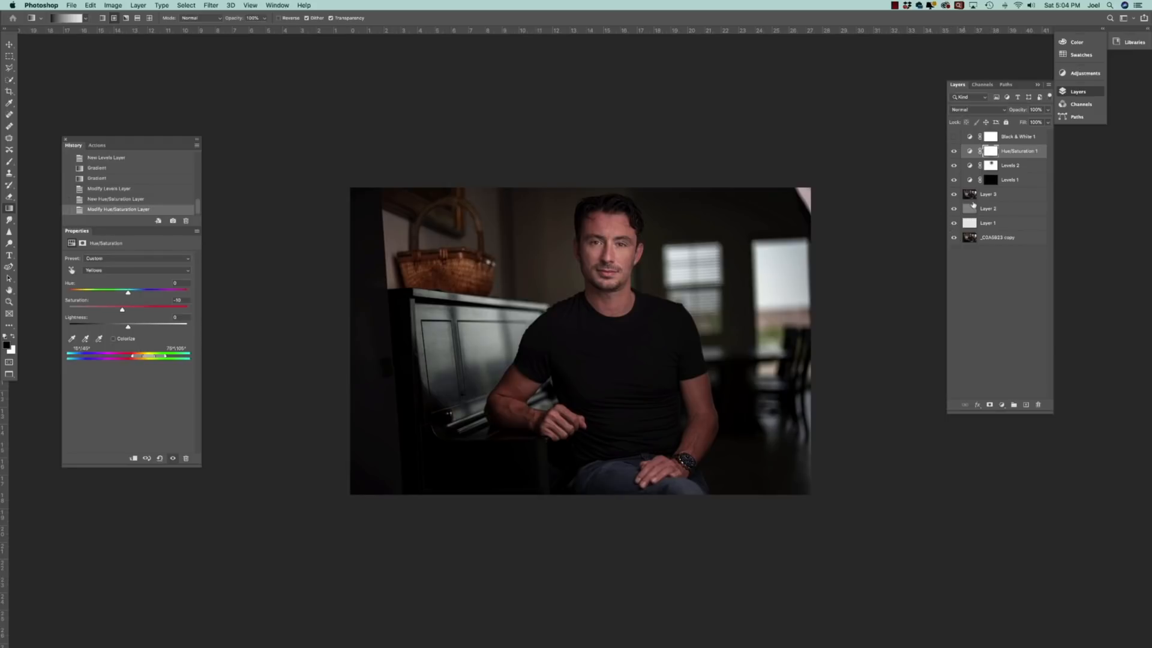
Step: Remove the bright patch in the photo's upper-right corner on Layer 3 with the Spot Healing Brush
left_click(975, 194)
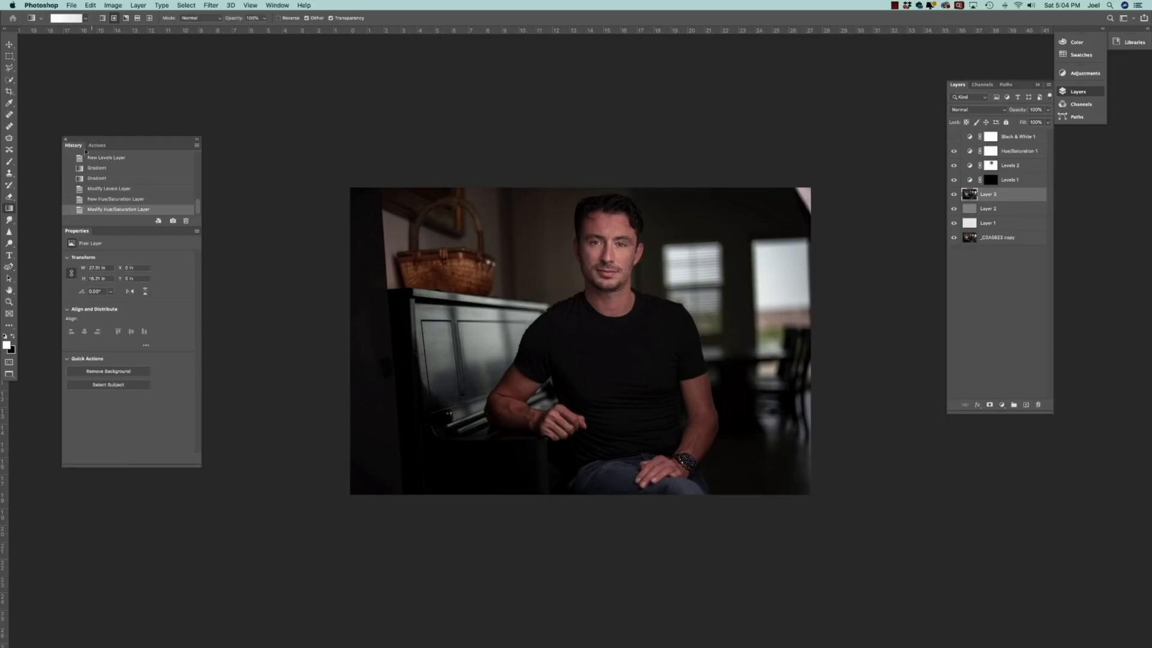
left_click(10, 114)
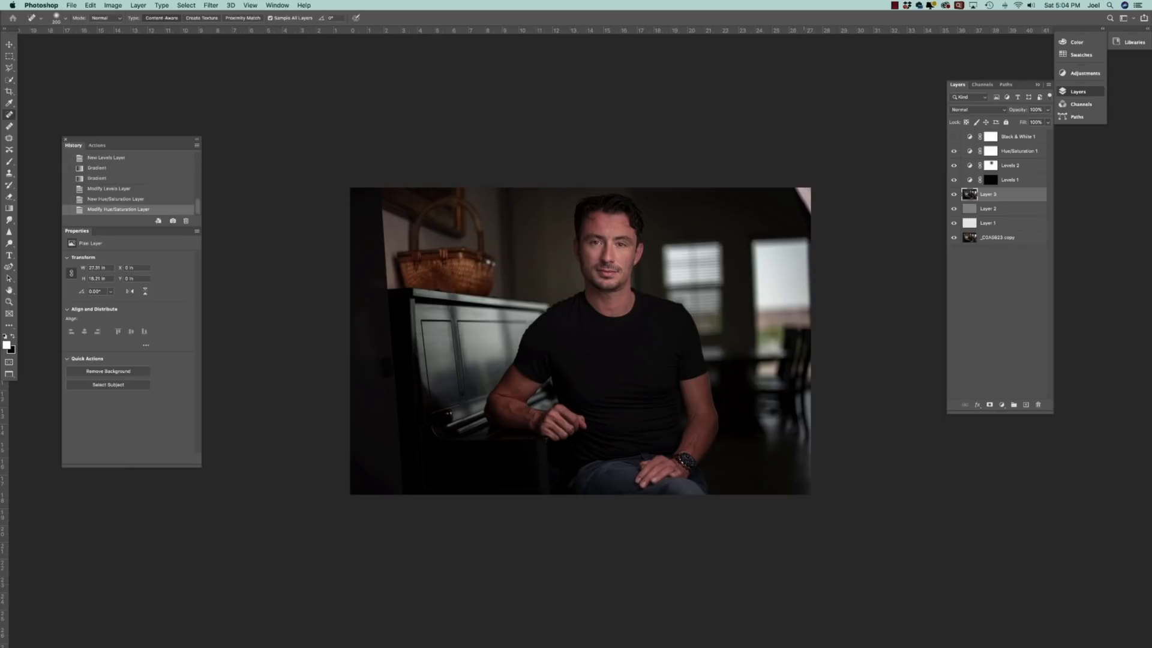
left_click_drag(803, 187, 805, 206)
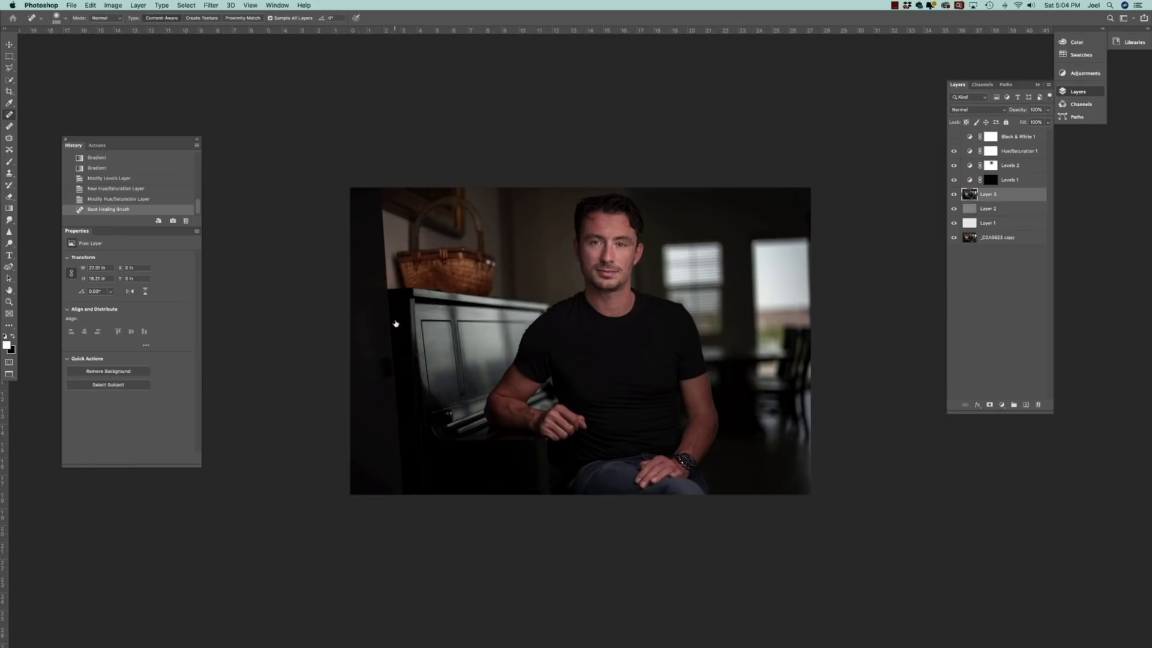
Step: Enlarge the Clone Stamp and clone the piano's dark side along its back edge down to the floor, checking the result close up
key("s")
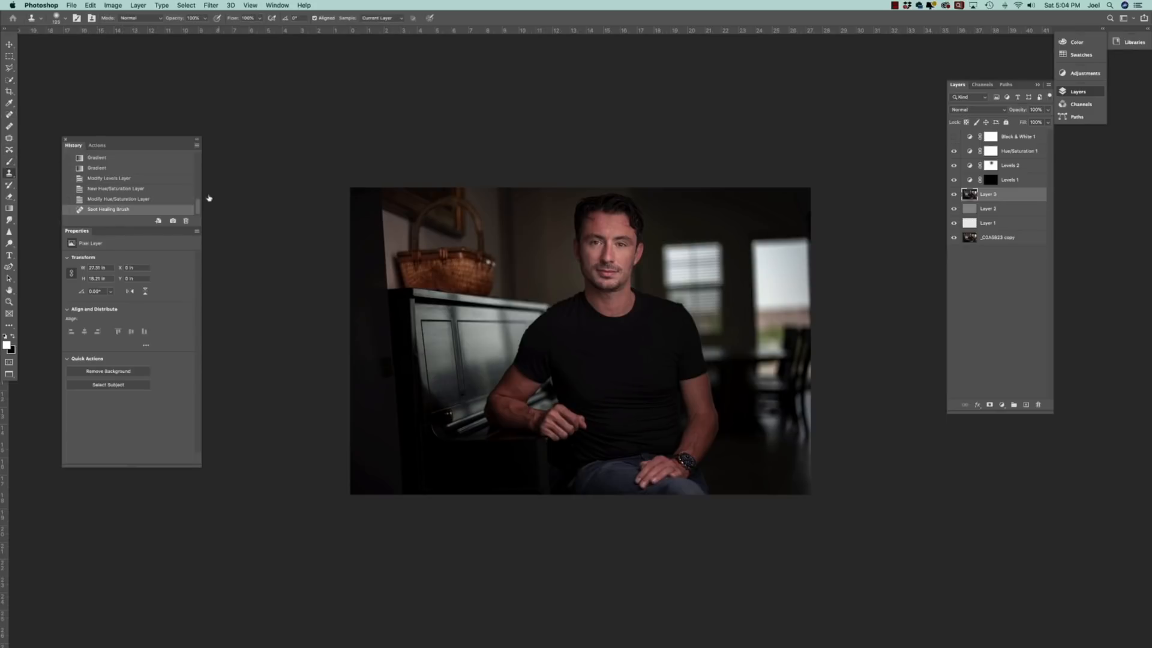
key("bracketright")
key("bracketright")
left_click(395, 307, "alt")
left_click_drag(388, 310, 389, 358)
left_click_drag(393, 390, 398, 422)
left_click_drag(400, 439, 405, 468)
mouse_move(403, 479)
left_mouse_down()
mouse_move(393, 487)
mouse_move(392, 303)
left_mouse_up()
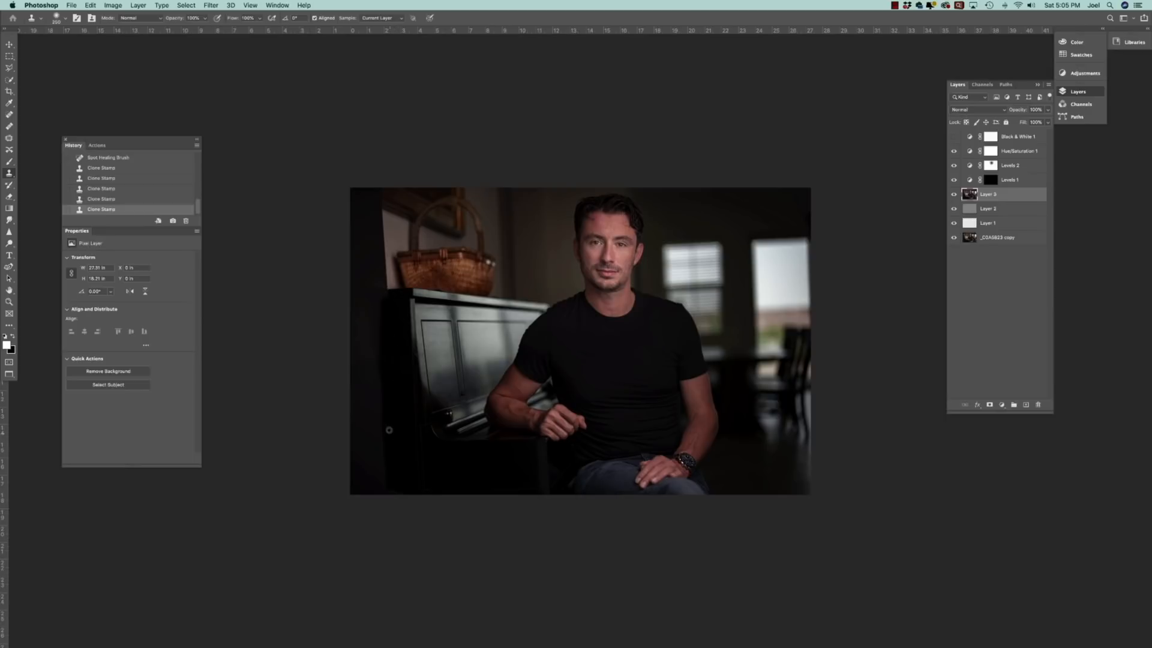
left_click_drag(384, 359, 390, 306)
key("super+equal")
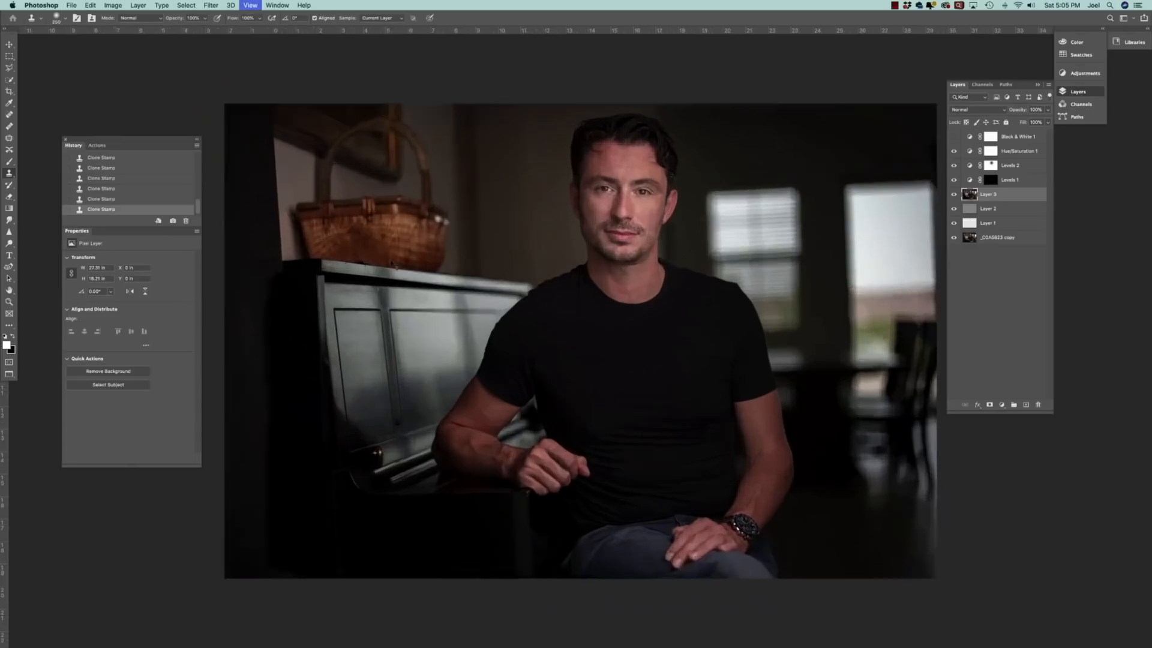
key("super+equal")
key("super+equal")
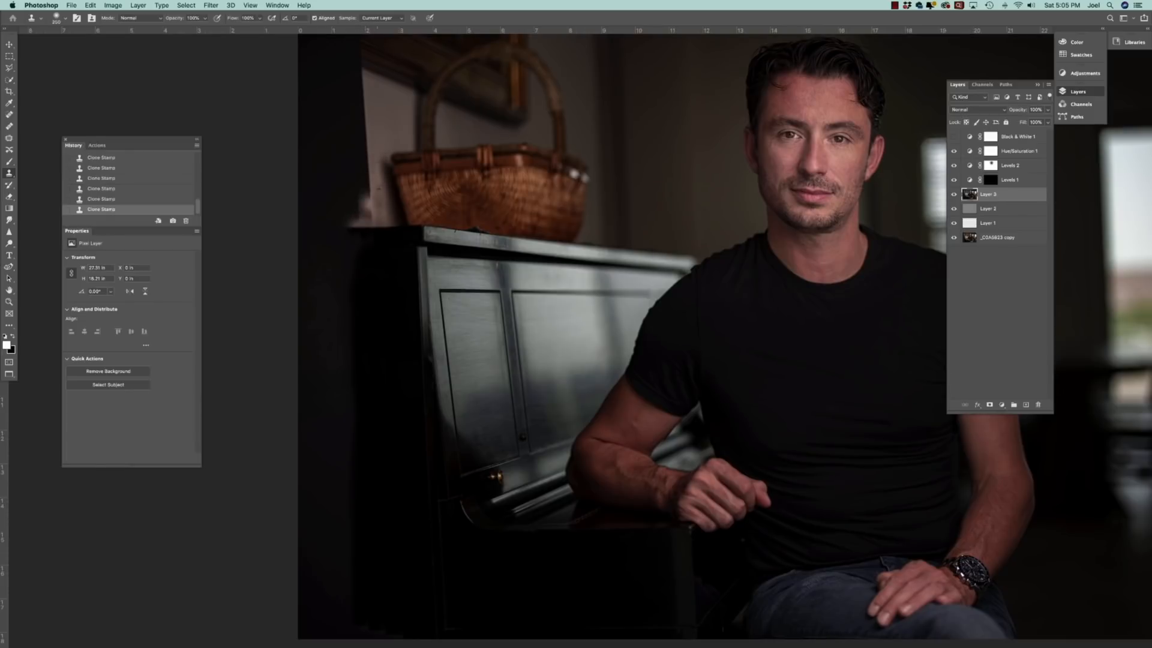
Step: Reduce the Clone Stamp brush size and undo the last three clone strokes at the wall edge beside the basket
key("[")
key("[")
key("[")
key("[")
key("[")
key("bracketright")
key("bracketright")
key("bracketright")
key("super+z")
key("super+z")
key("super+z")
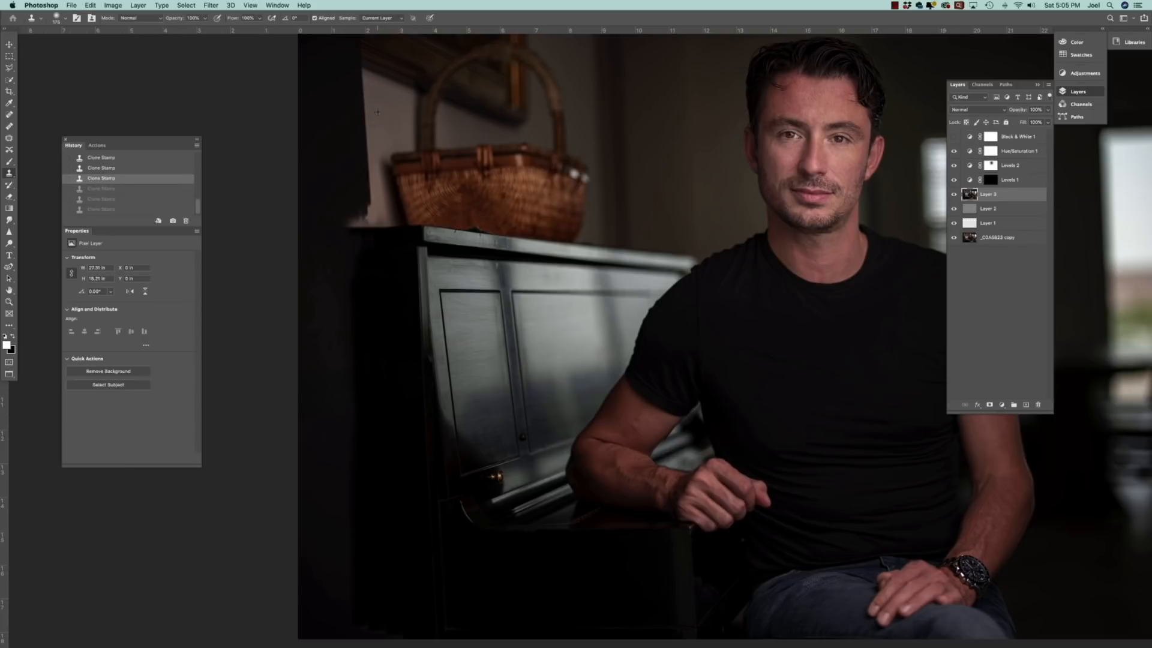
Step: Clone the dark wall along the light wall's edge beside the basket, down to the top of the piano
key("shift+super+z")
key("shift+super+z")
key("shift+super+z")
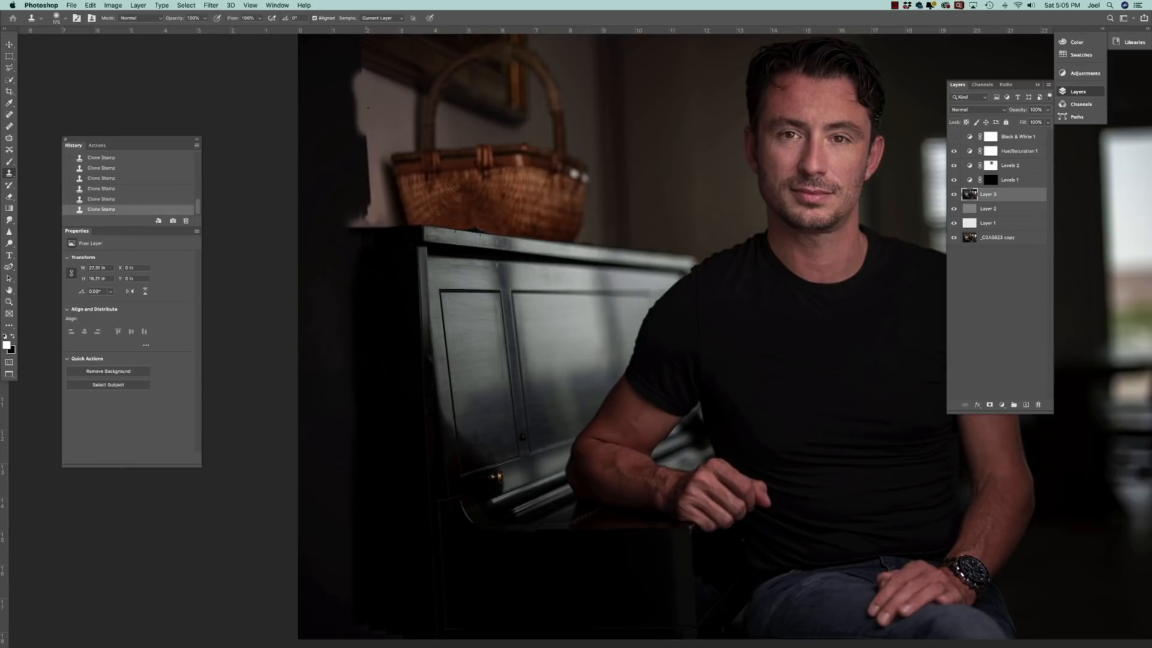
mouse_move(372, 127)
left_mouse_down()
mouse_move(366, 202)
mouse_move(360, 186)
left_mouse_up()
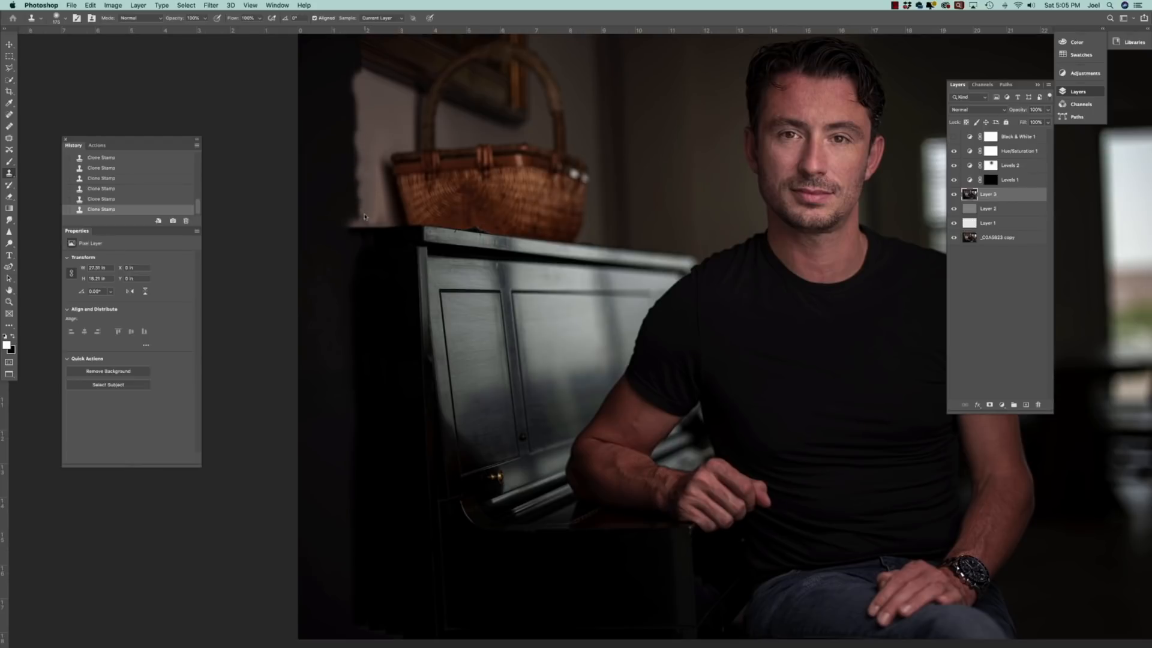
mouse_move(359, 199)
left_mouse_down()
mouse_move(369, 136)
mouse_move(364, 147)
mouse_move(354, 102)
mouse_move(366, 118)
left_mouse_up()
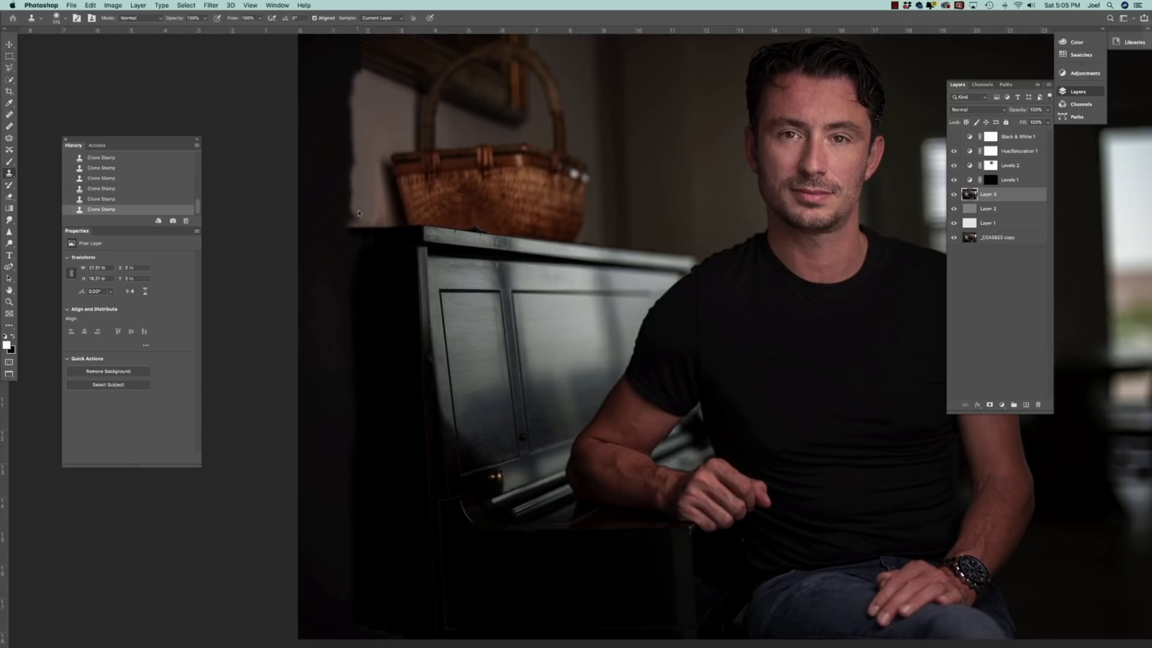
left_click_drag(356, 213, 352, 144)
Step: Start a crop of the photo and change its preset from 1:1 (Square) to W x H x Resolution
key("super+minus")
key("super+minus")
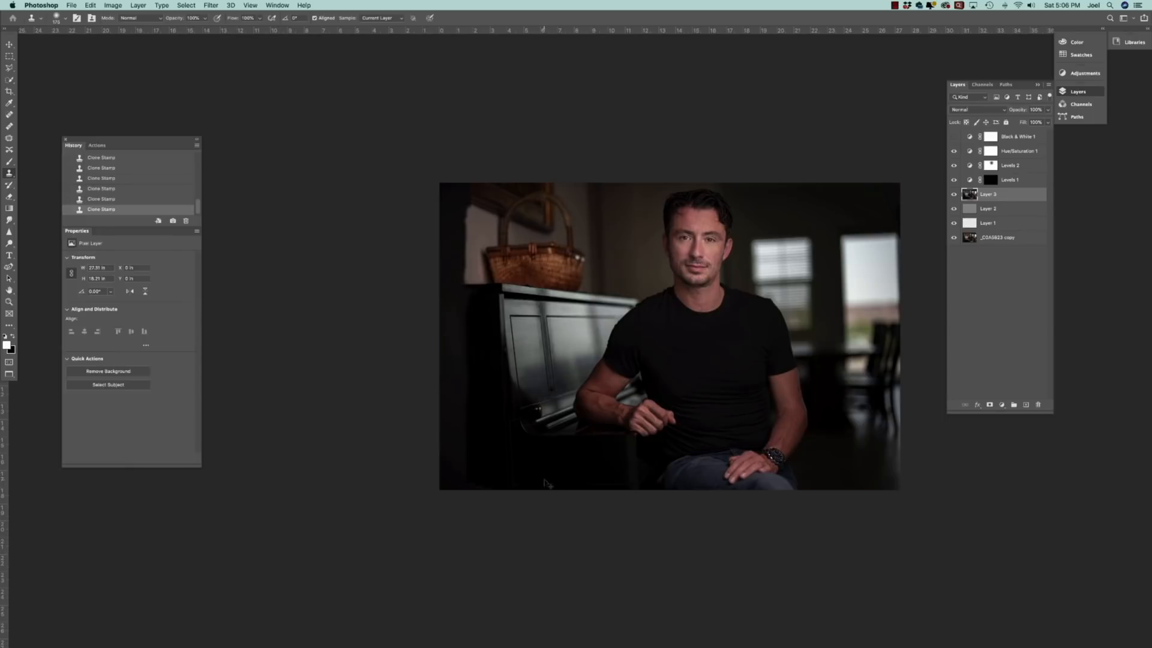
key("c")
left_click(69, 18)
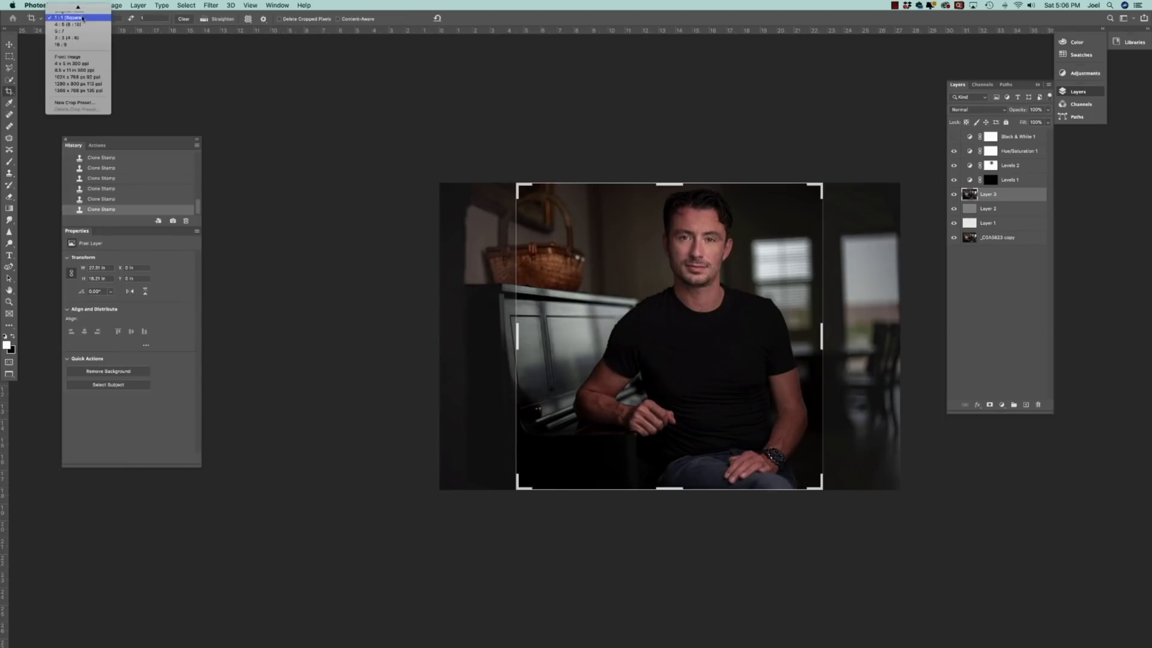
mouse_move(64, 7)
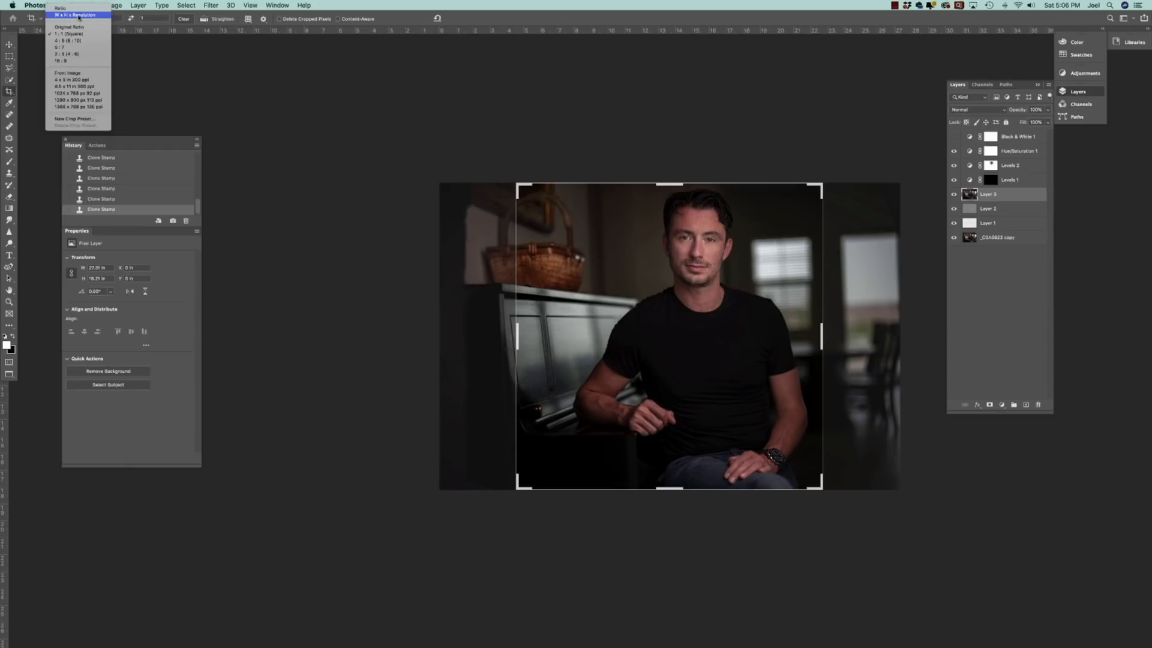
left_click(79, 17)
Step: Crop away the strip of wall to the left of the basket and piano, keeping the bright window on the right in frame
left_click_drag(517, 337, 494, 339)
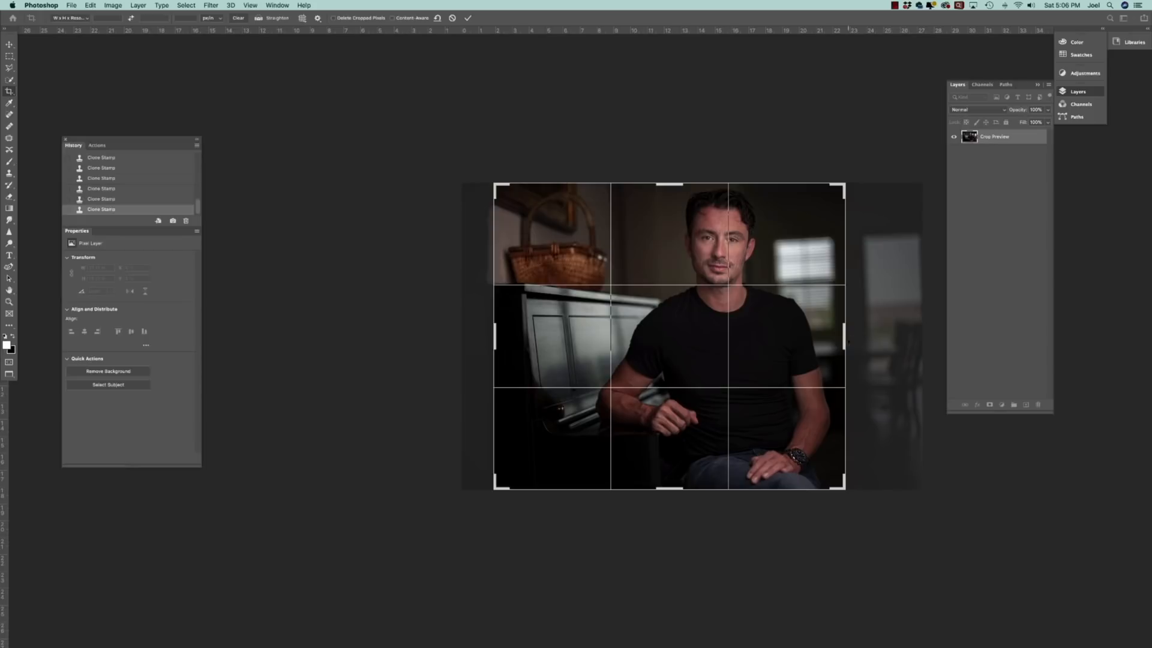
left_click_drag(846, 341, 882, 330)
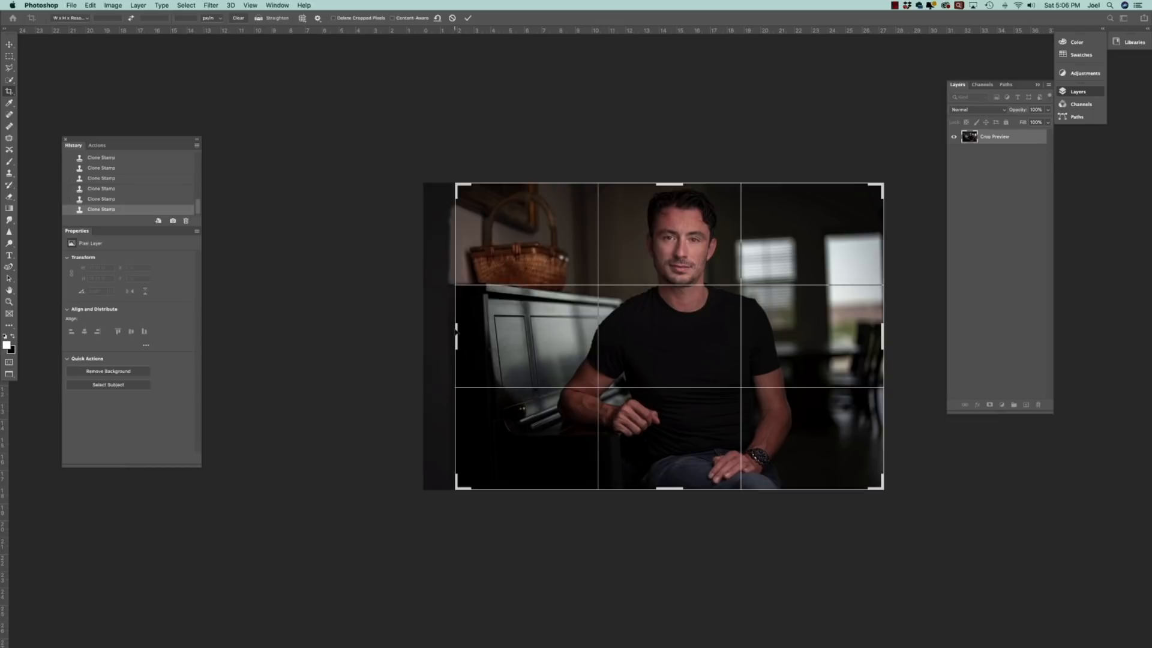
left_click_drag(458, 333, 466, 330)
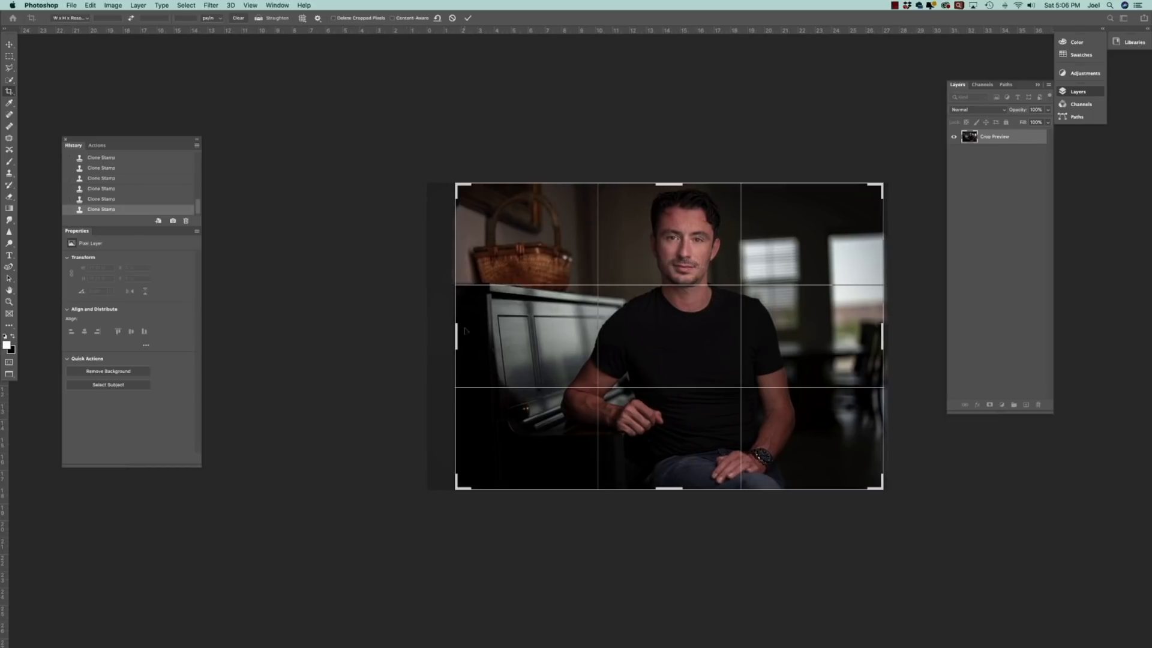
key("Left")
key("Left")
key("Left")
key("Left")
key("Left")
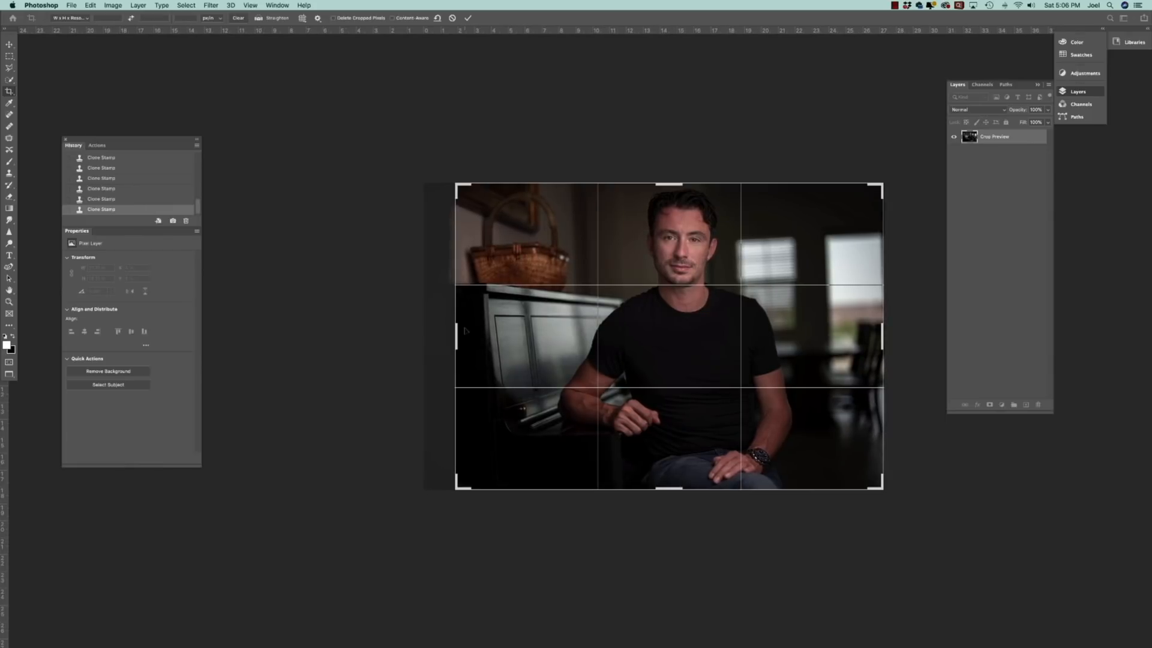
left_click_drag(456, 338, 462, 334)
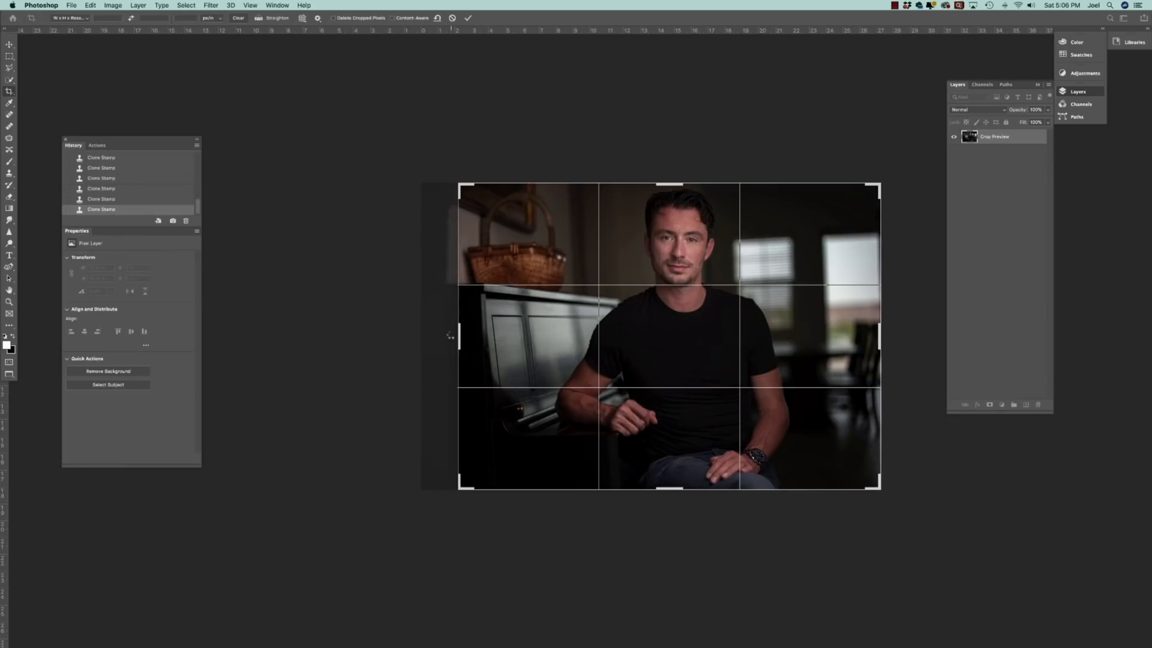
key("Return")
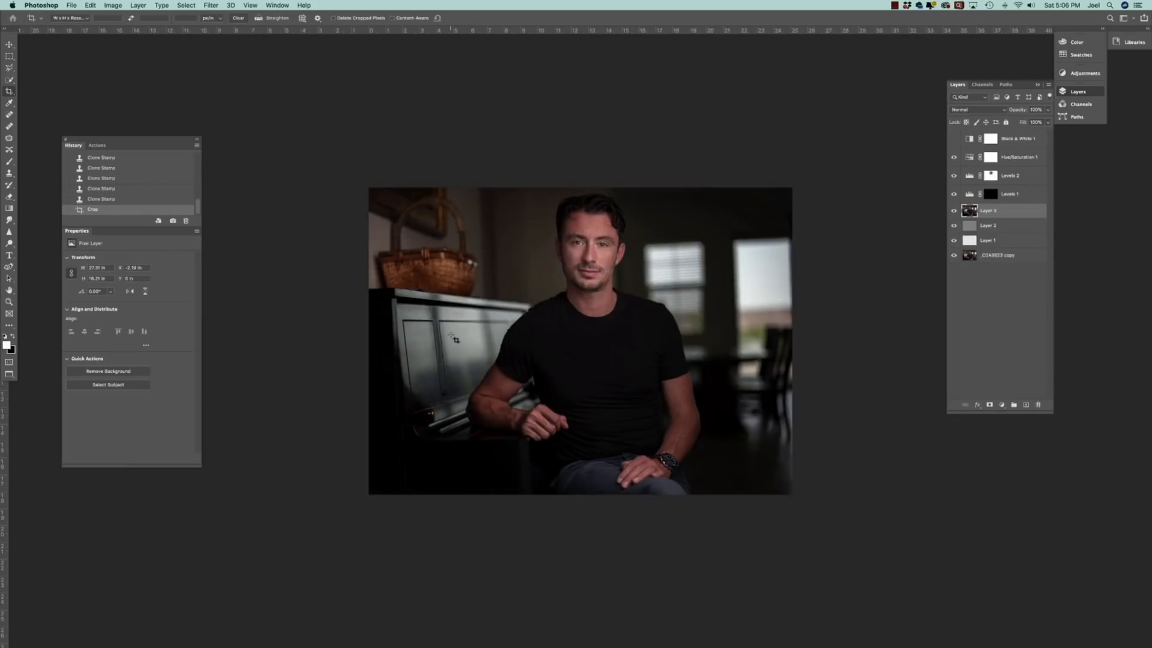
Step: Examine the cropped portrait at small and larger sizes with the interface hidden
key("Tab")
key("super+minus")
key("super+minus")
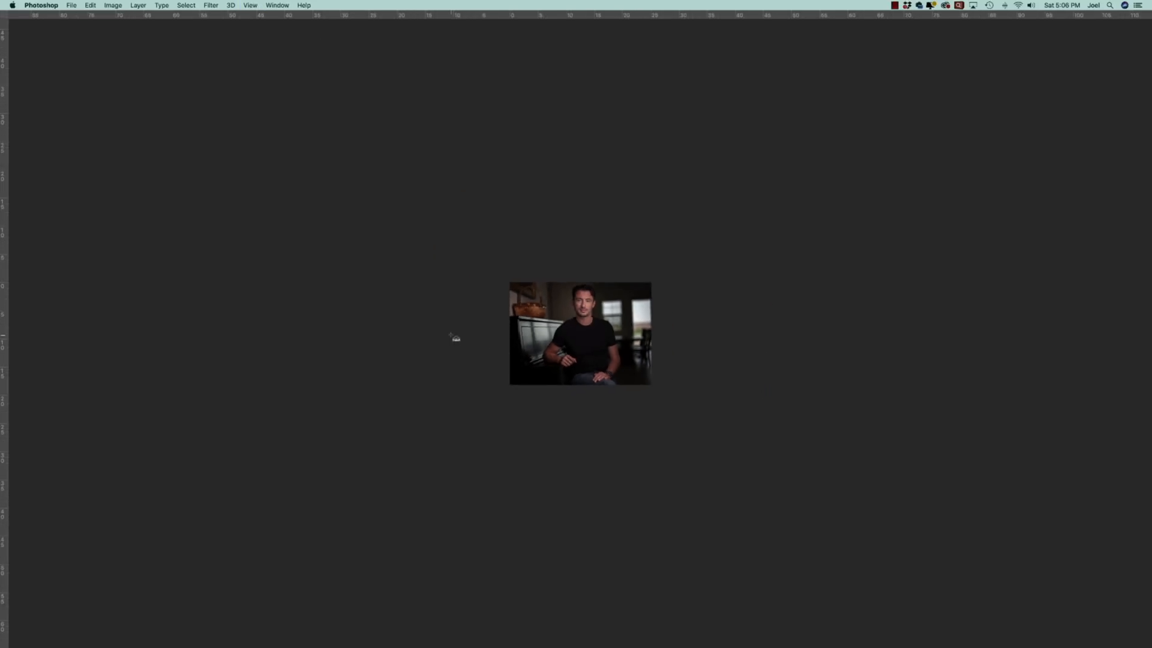
key("super+plus")
key("super+plus")
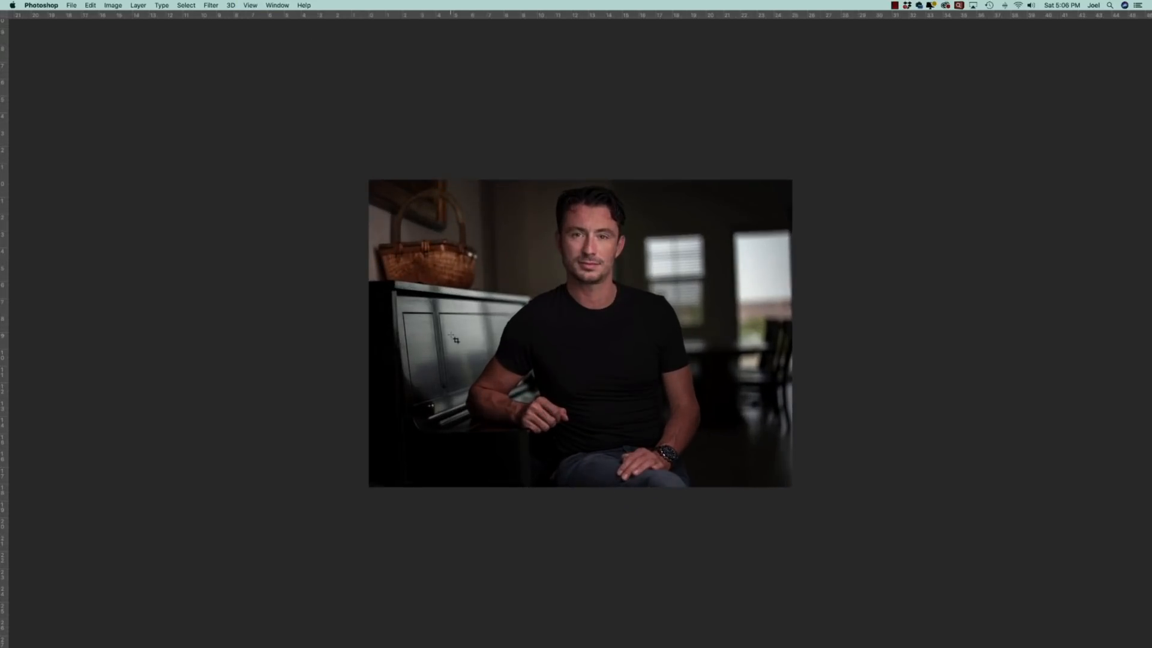
key("Tab")
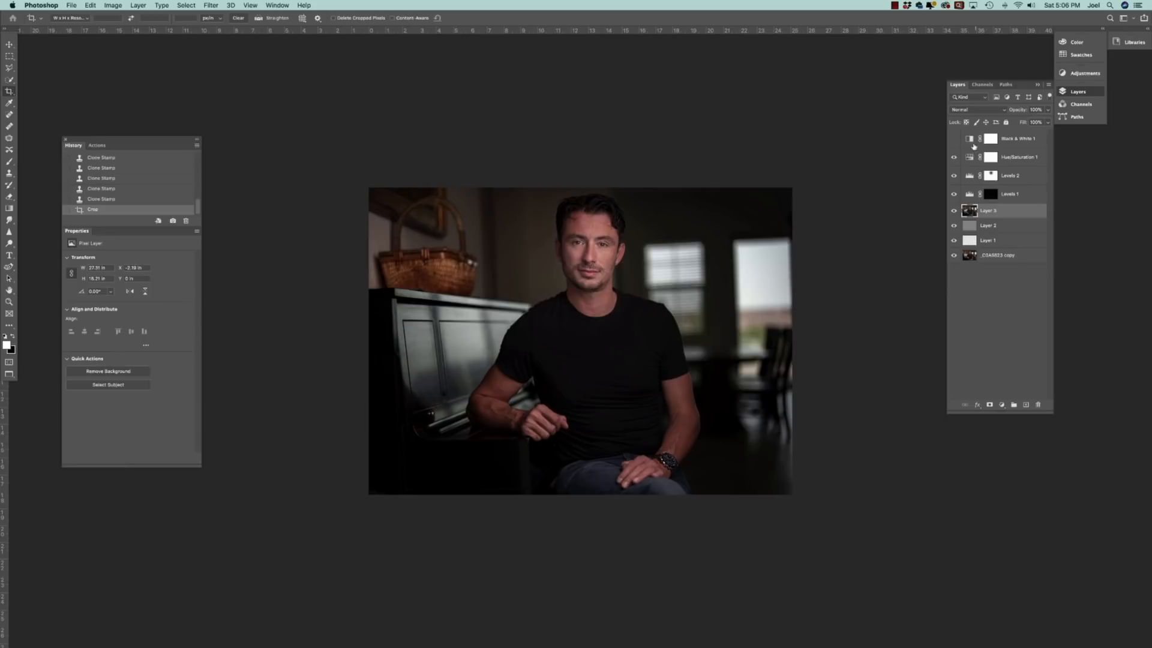
Step: Show the Black & White adjustment layer, raise its Reds and Yellows, lower its Greens slightly and set its Blues to -14
left_click(954, 139)
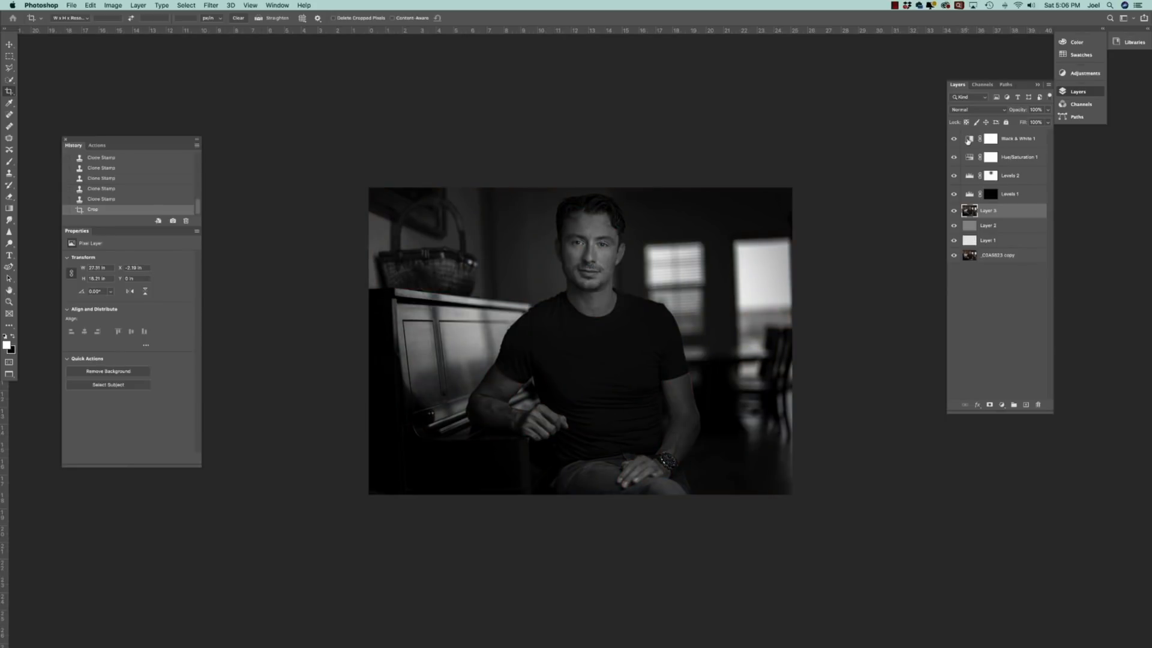
left_click(987, 142)
left_click_drag(110, 291, 125, 292)
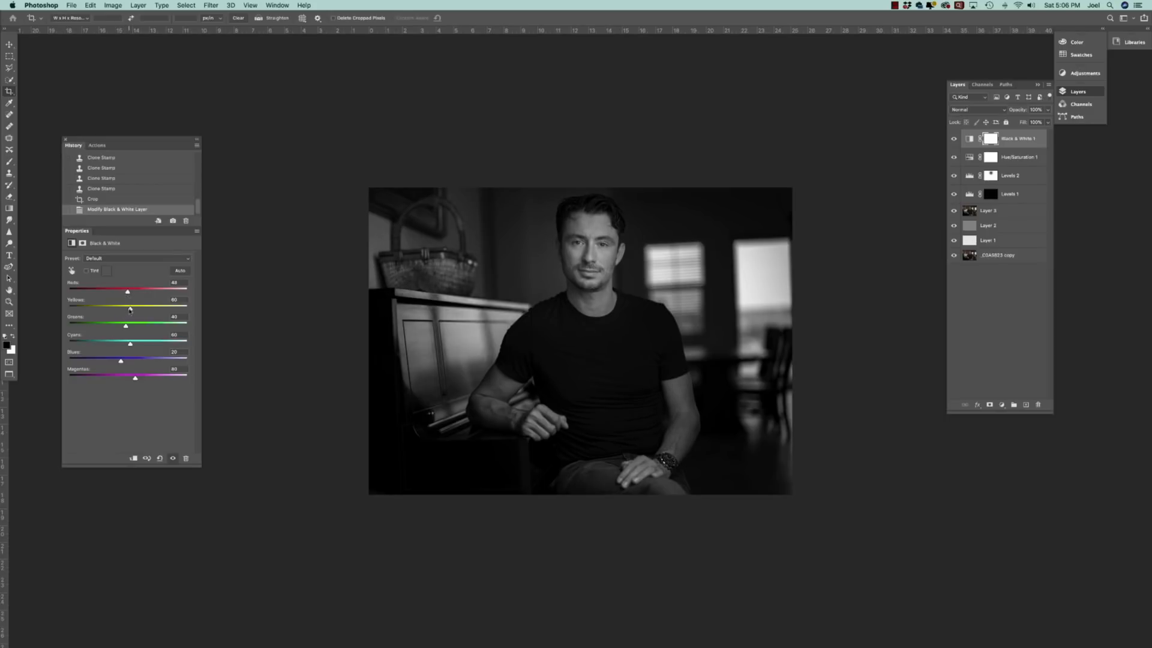
mouse_move(130, 309)
left_mouse_down()
mouse_move(145, 309)
mouse_move(120, 310)
mouse_move(152, 309)
left_mouse_up()
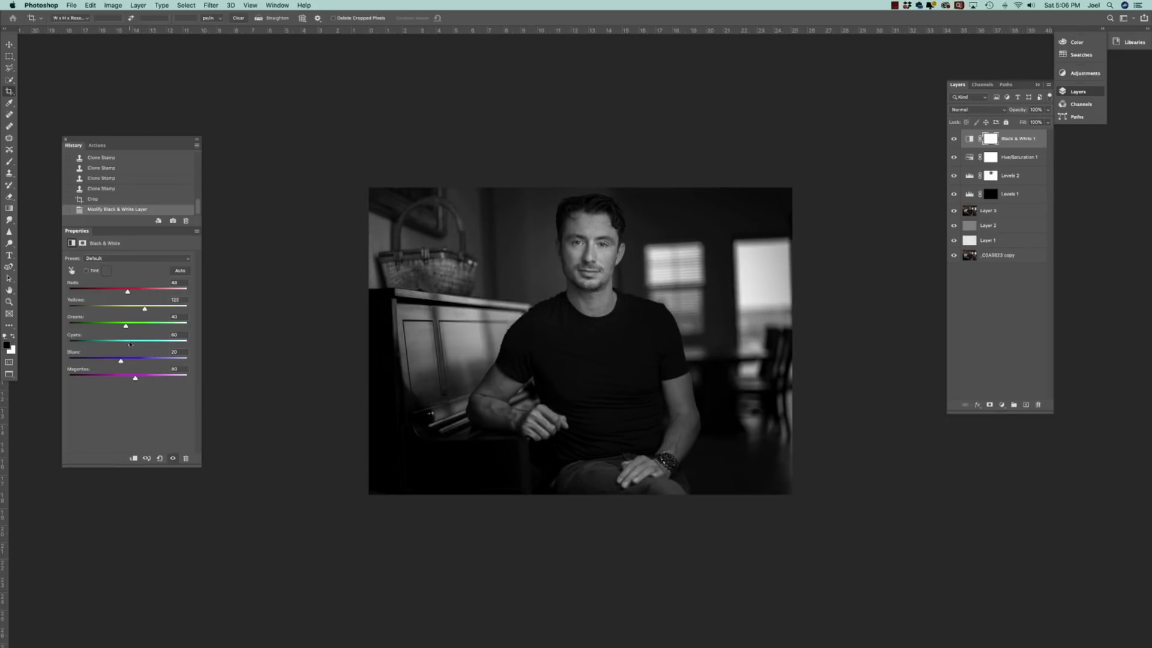
left_click_drag(120, 362, 135, 309)
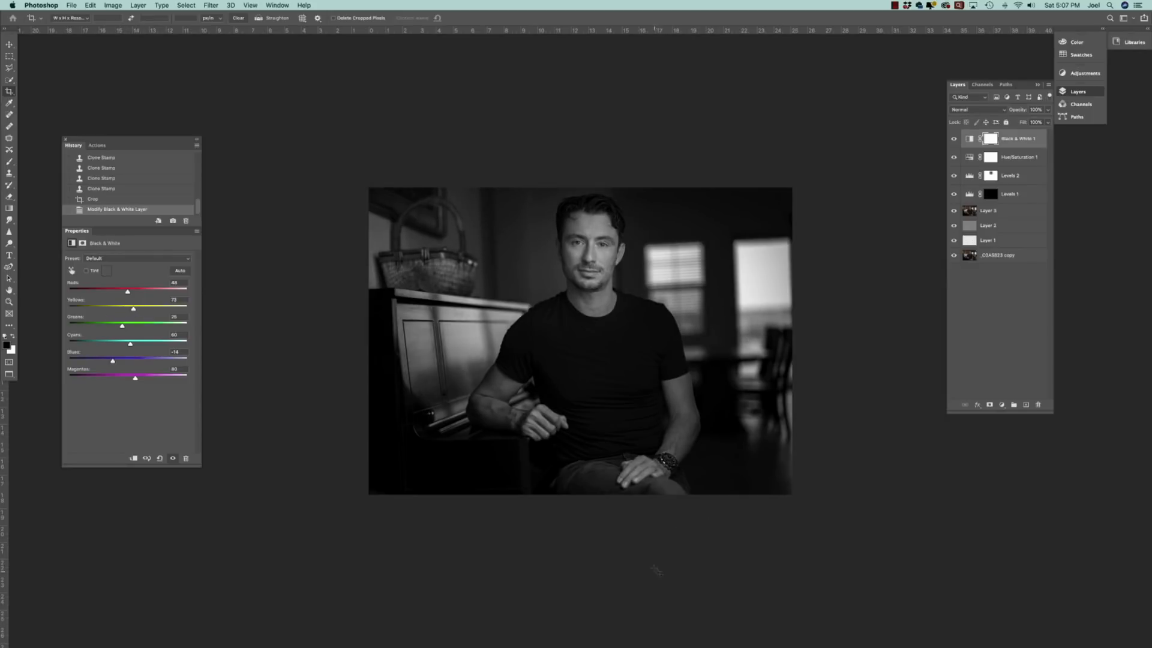
Step: Hide the Black & White adjustment layer to compare the monochrome and colour versions at a small size
key("super+minus")
key("super+minus")
key("super+minus")
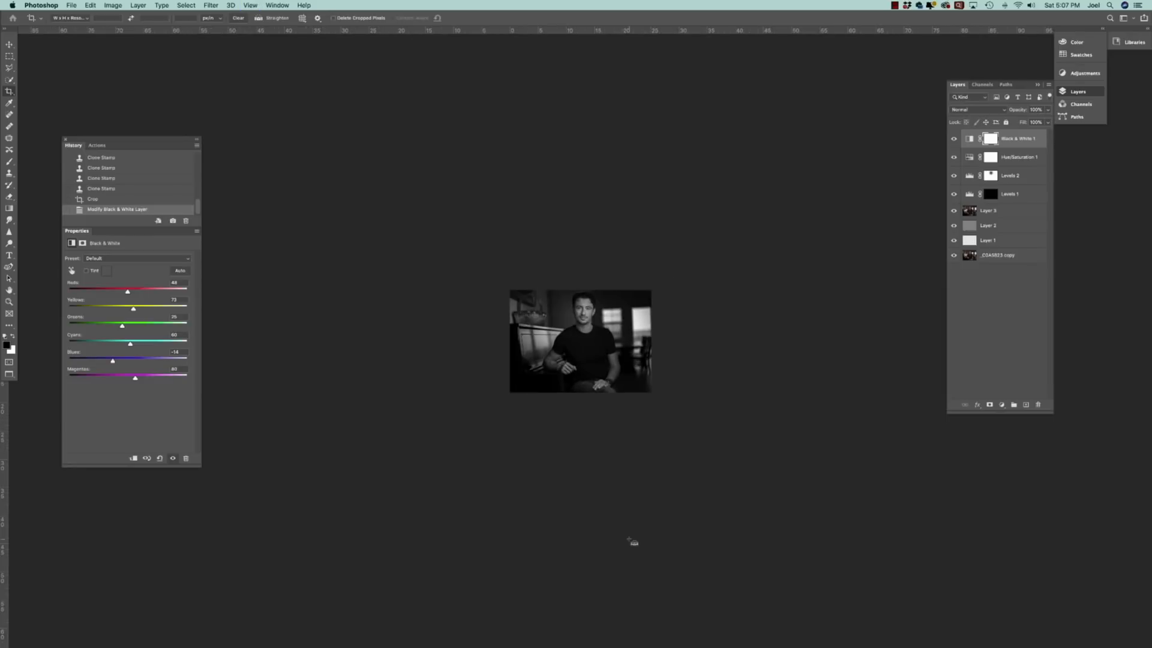
left_click(953, 139)
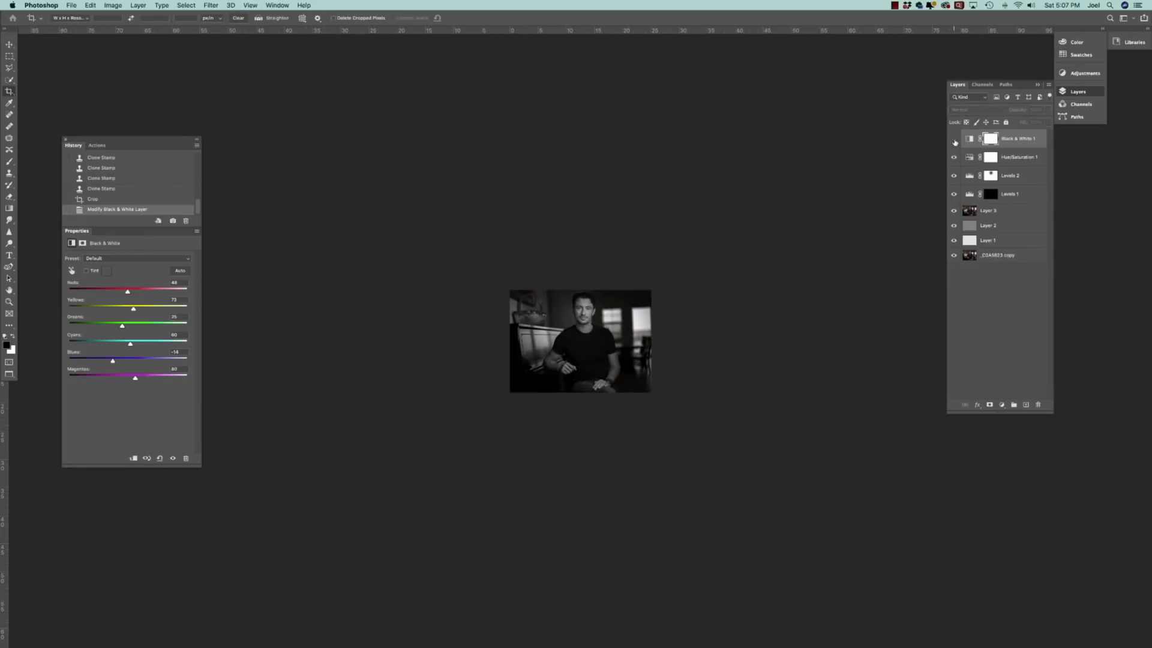